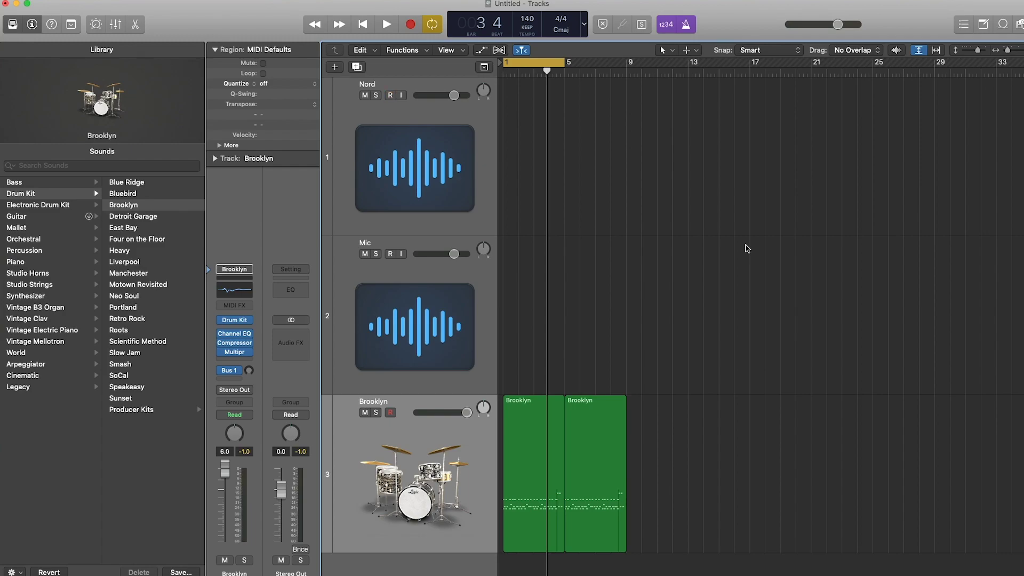
# Play back the drum loop from the start and lower the Brooklyn track's volume to 0.0 dB
pyautogui.press('space')
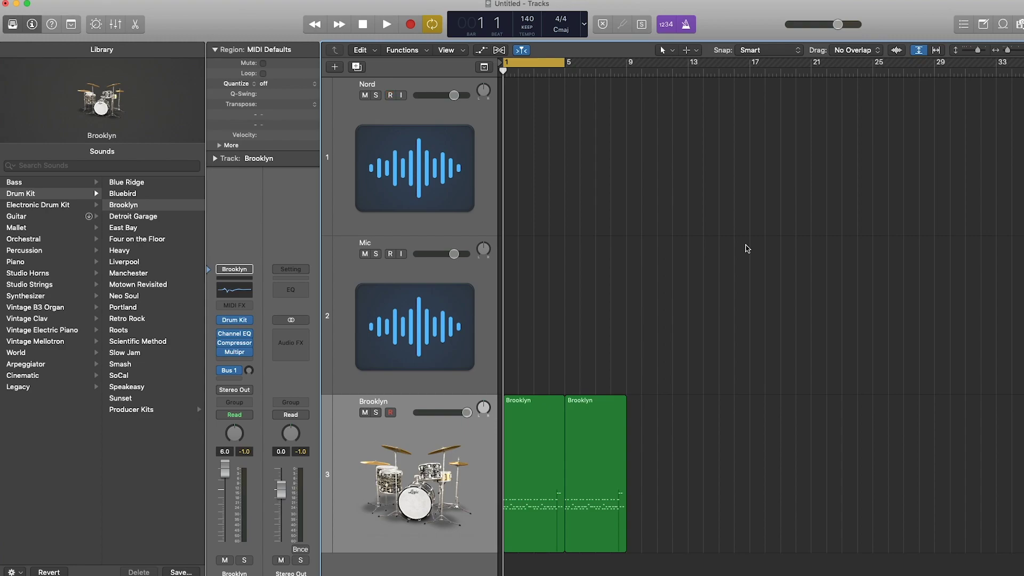
pyautogui.press('space')
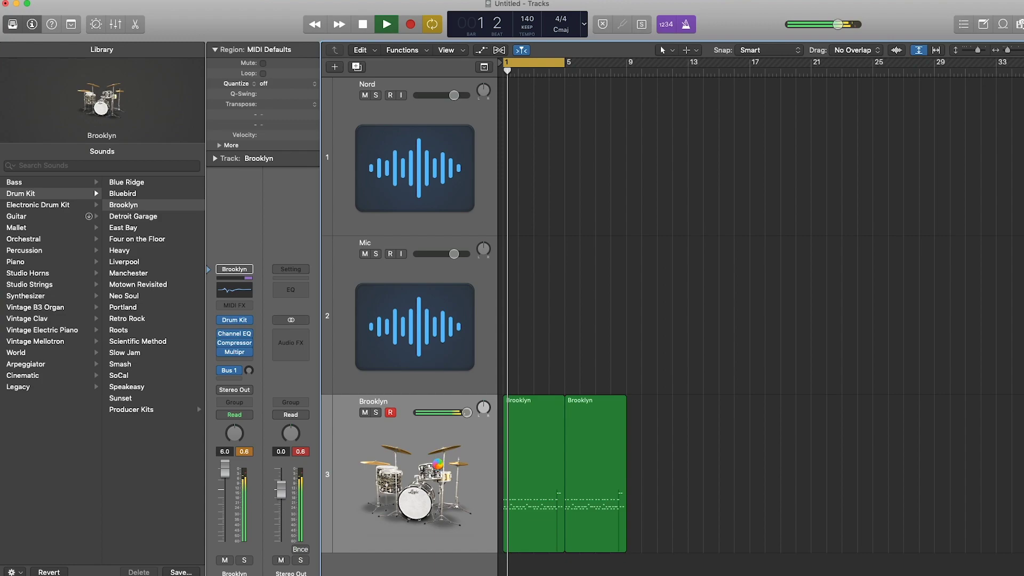
pyautogui.press('space')
pyautogui.moveTo(468, 413); pyautogui.dragTo(454, 413)
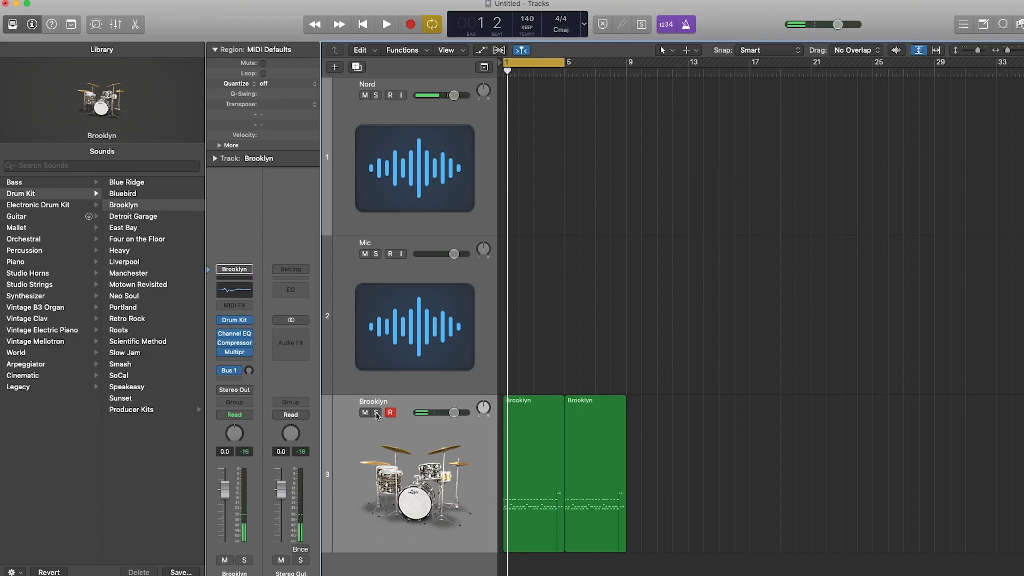
# Mute the Brooklyn track and switch the transport display to the detailed view with time position, locators and MIDI activity
pyautogui.click(365, 413)
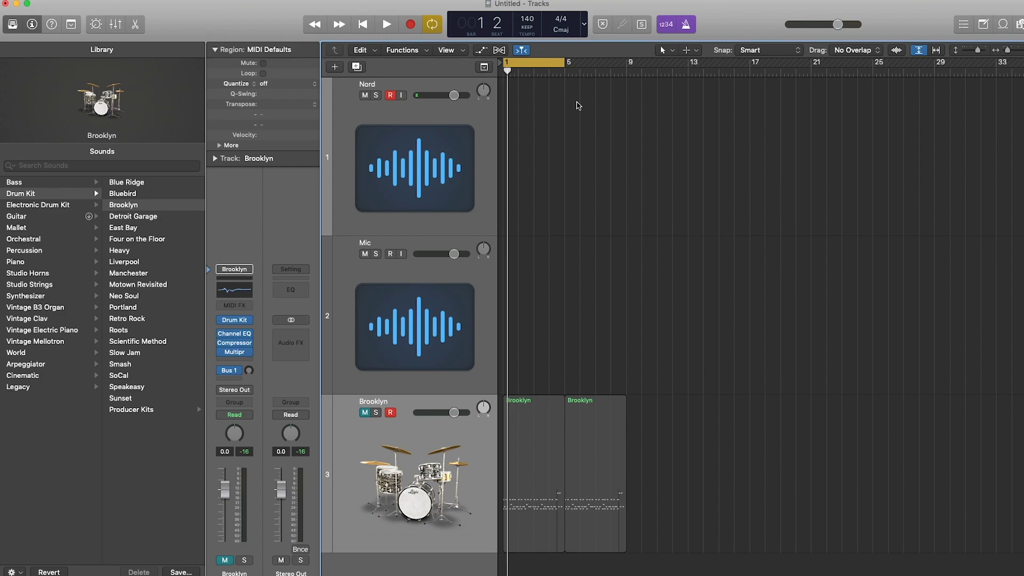
pyautogui.click(584, 24)
pyautogui.click(592, 105)
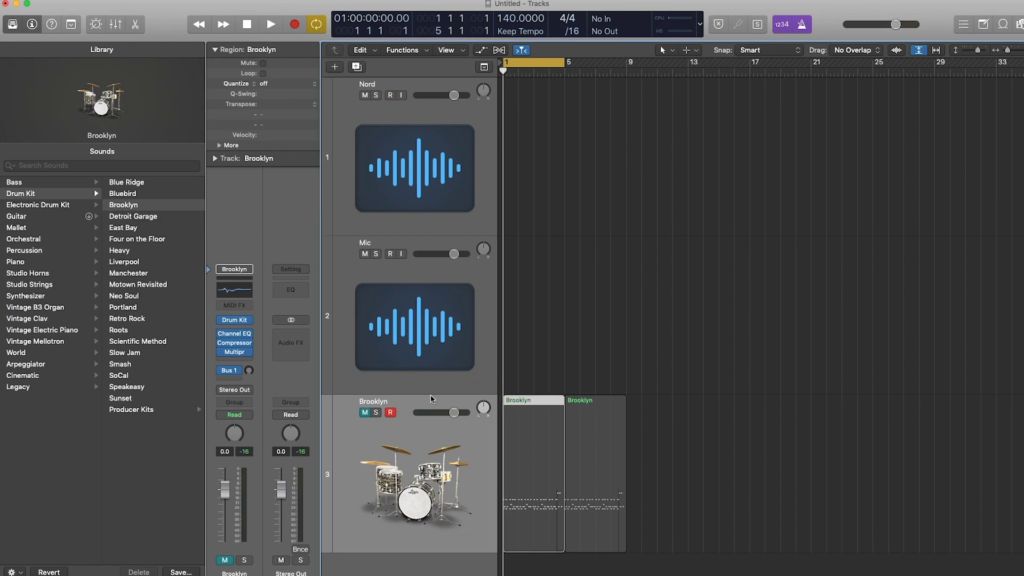
# Unmute the Brooklyn drums, lower their volume to -9.0 dB and play back the loop
pyautogui.click(366, 413)
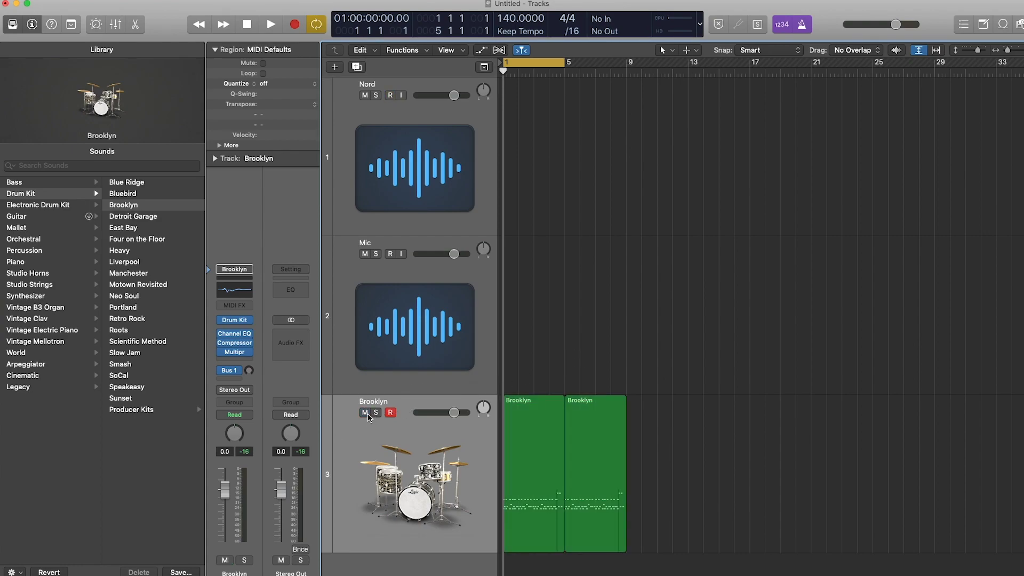
pyautogui.moveTo(454, 413)
pyautogui.mouseDown()
pyautogui.moveTo(412, 431)
pyautogui.moveTo(437, 413)
pyautogui.mouseUp()
pyautogui.press('space')
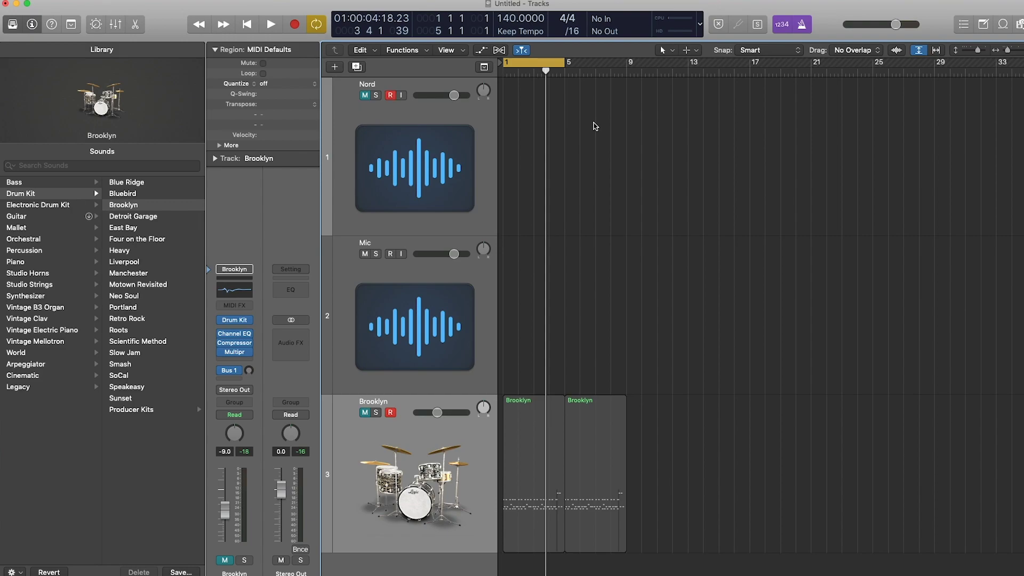
# Extend the cycle range to end at bar 9, then play the loop with the Brooklyn drums unmuted
pyautogui.press('Return')
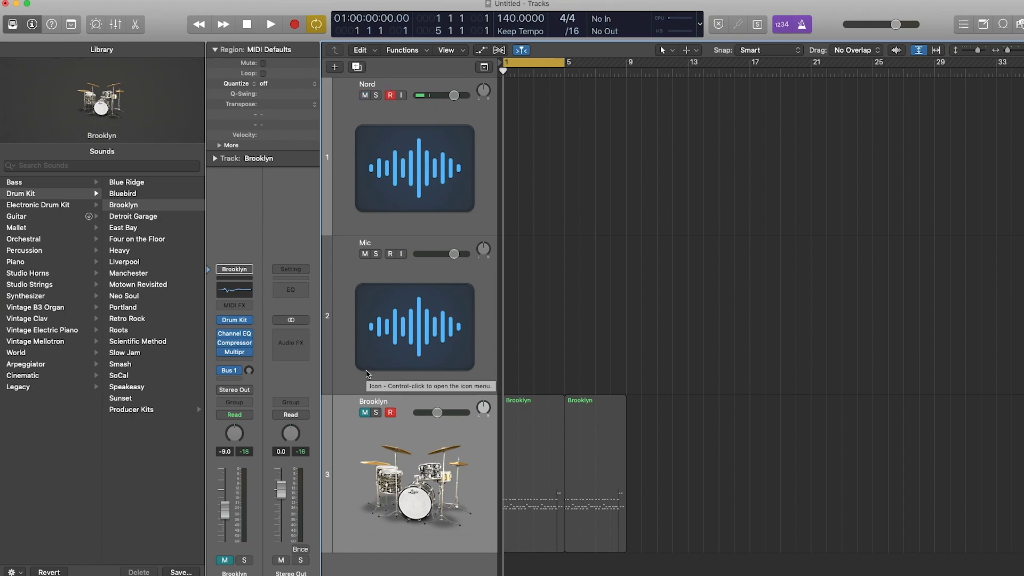
pyautogui.click(364, 412)
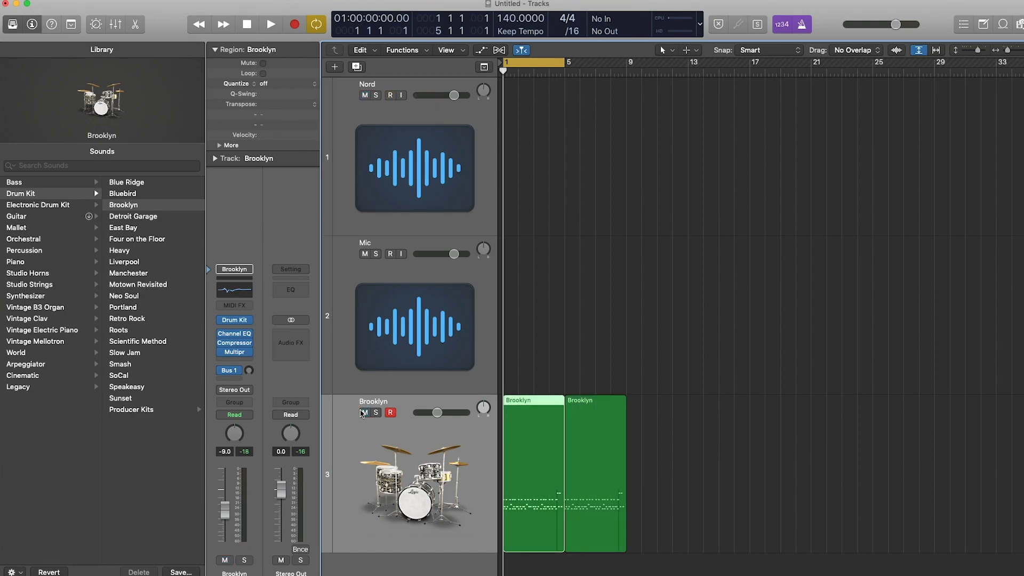
pyautogui.moveTo(564, 63); pyautogui.dragTo(627, 63)
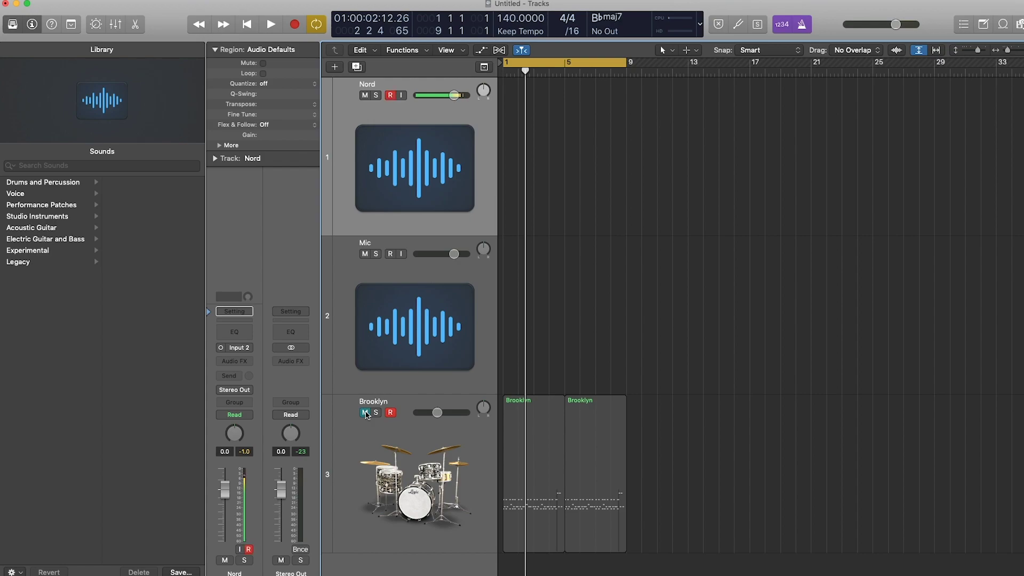
pyautogui.click(365, 413)
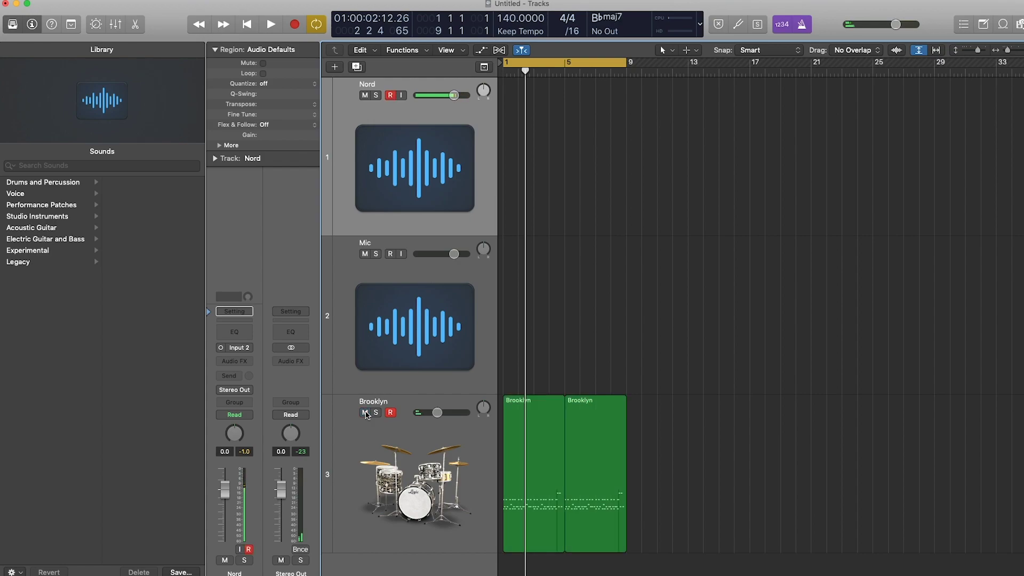
pyautogui.press('space')
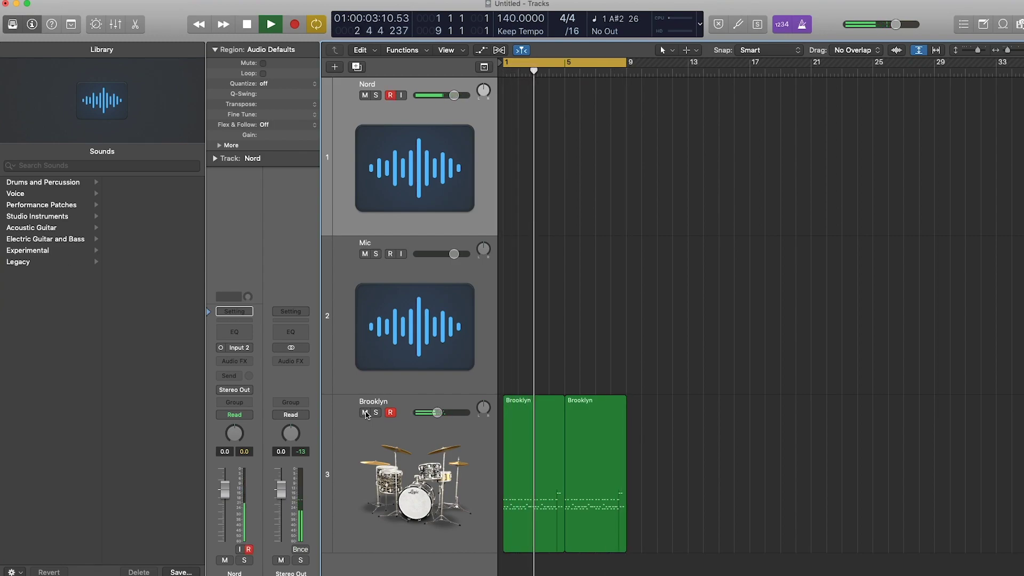
# Disarm recording on the Brooklyn drum track and stop playback
pyautogui.click(390, 415)
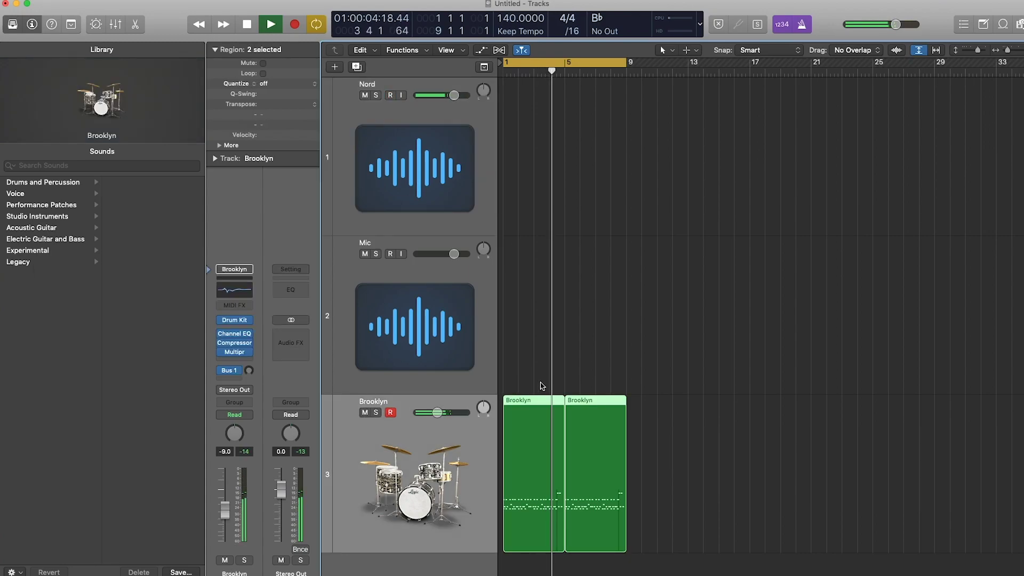
pyautogui.click(458, 422)
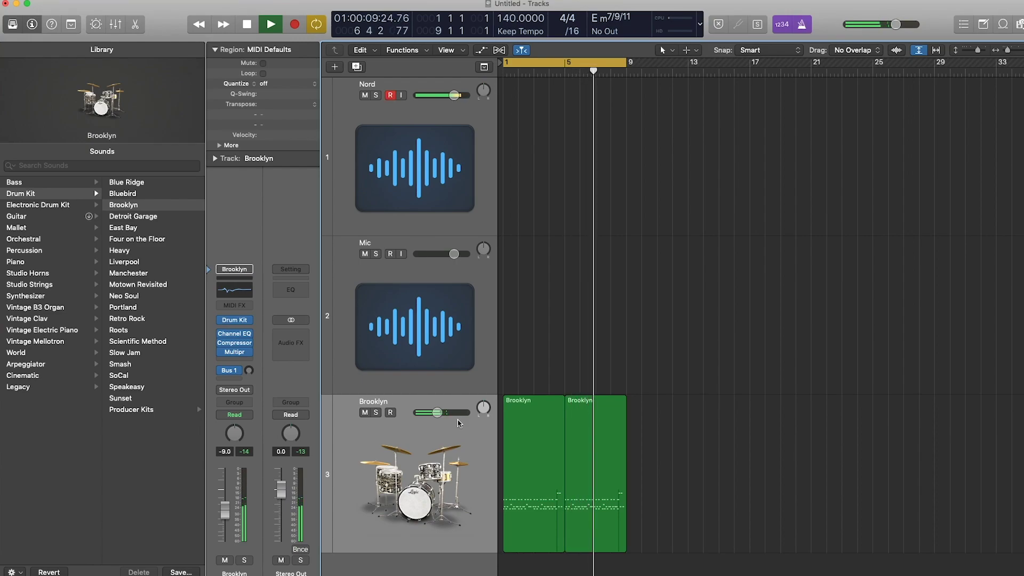
pyautogui.press('space')
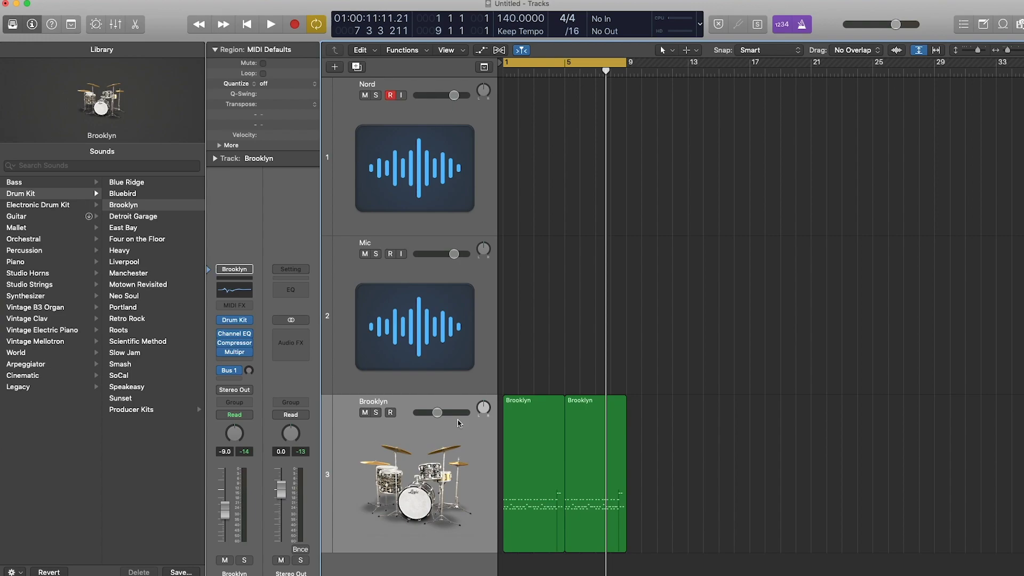
# Create a software instrument track and load the 80s FM Bass Attack patch from the Synthesizer Bass sounds
pyautogui.press('alt+super+s')
pyautogui.click(47, 298)
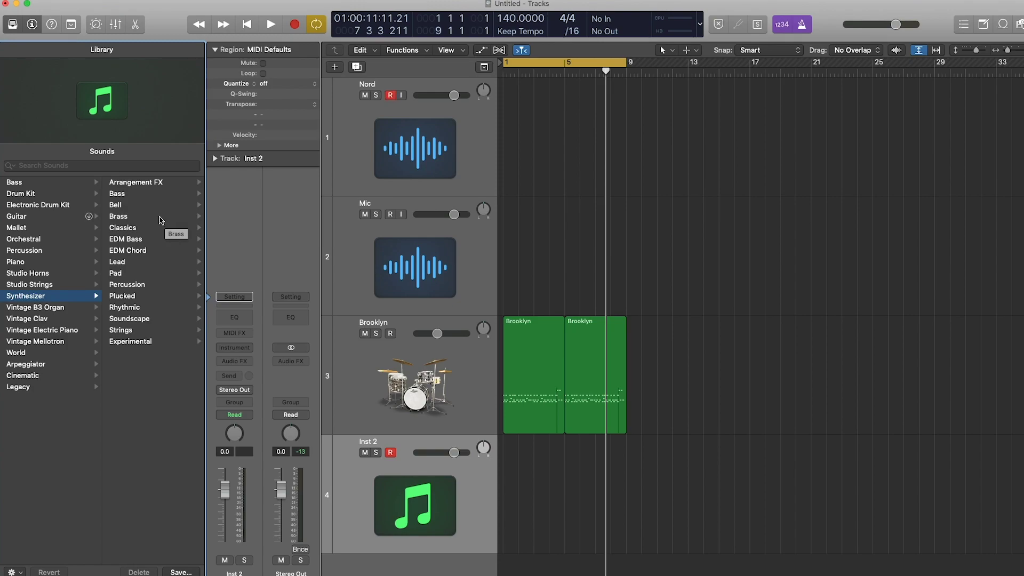
pyautogui.click(156, 197)
pyautogui.scroll(-5, 137, 239)
pyautogui.scroll(10, 137, 238)
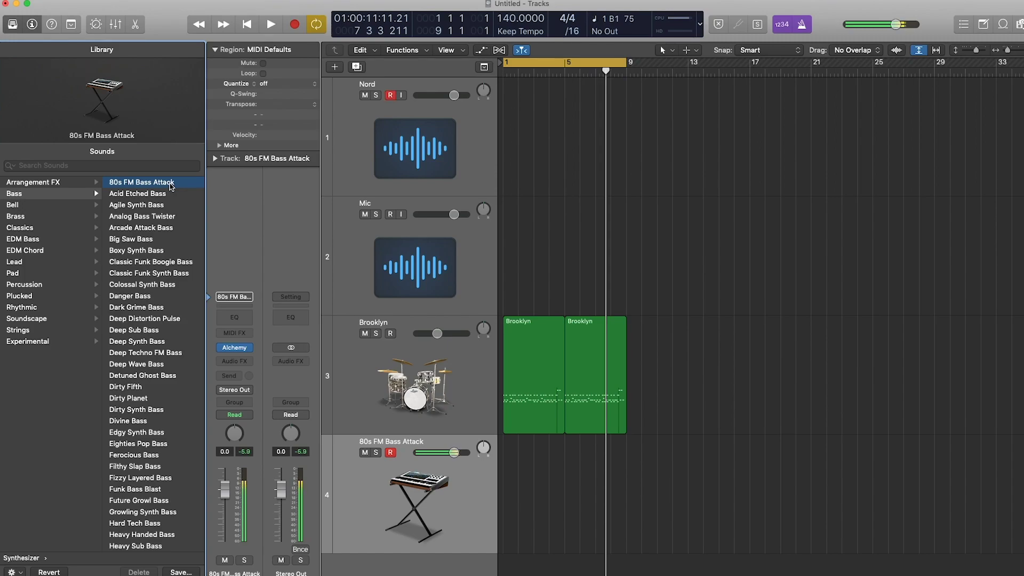
# During loop playback, open the bass track's Alchemy window, shrink it to 65% clear of the track headers and try the Cutoff knob
pyautogui.press('space')
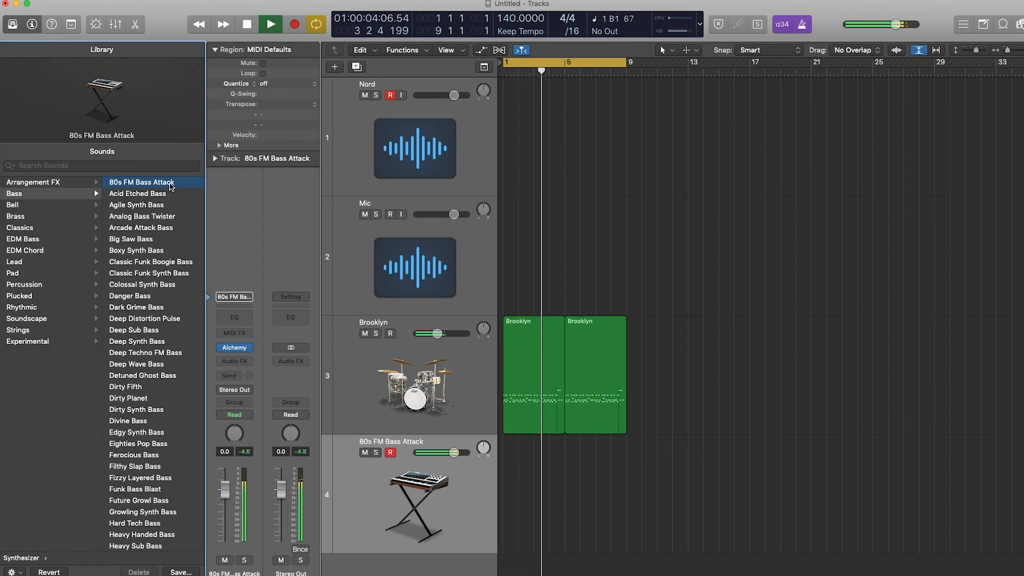
pyautogui.moveTo(237, 350)
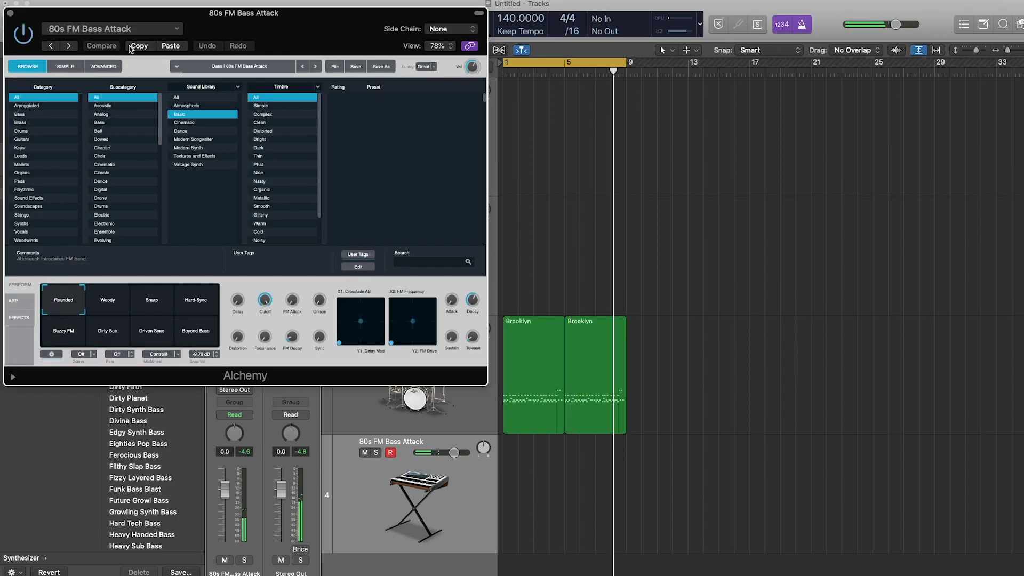
pyautogui.moveTo(335, 23); pyautogui.dragTo(841, 16)
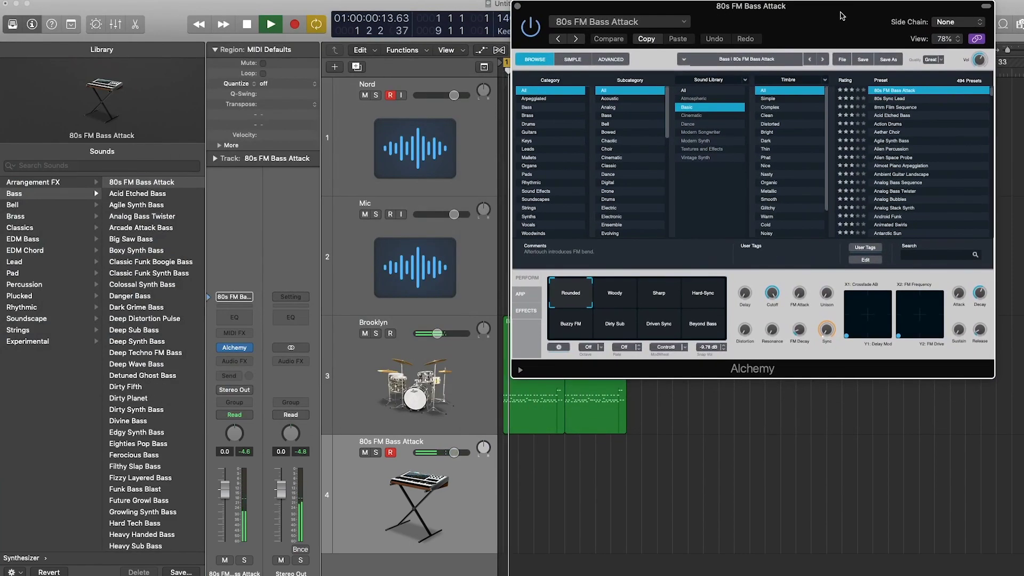
pyautogui.moveTo(514, 375); pyautogui.dragTo(588, 329)
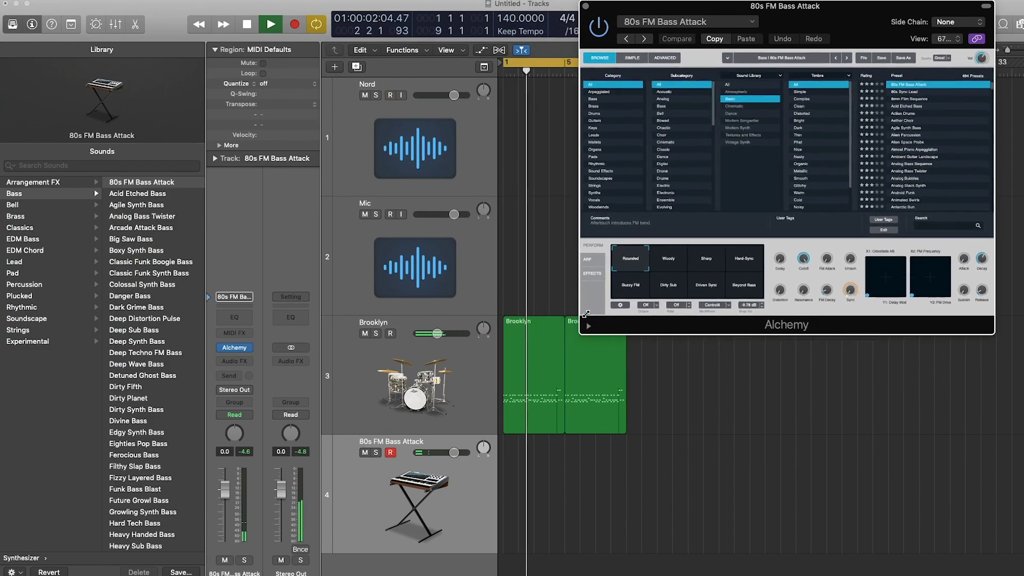
pyautogui.click(807, 255)
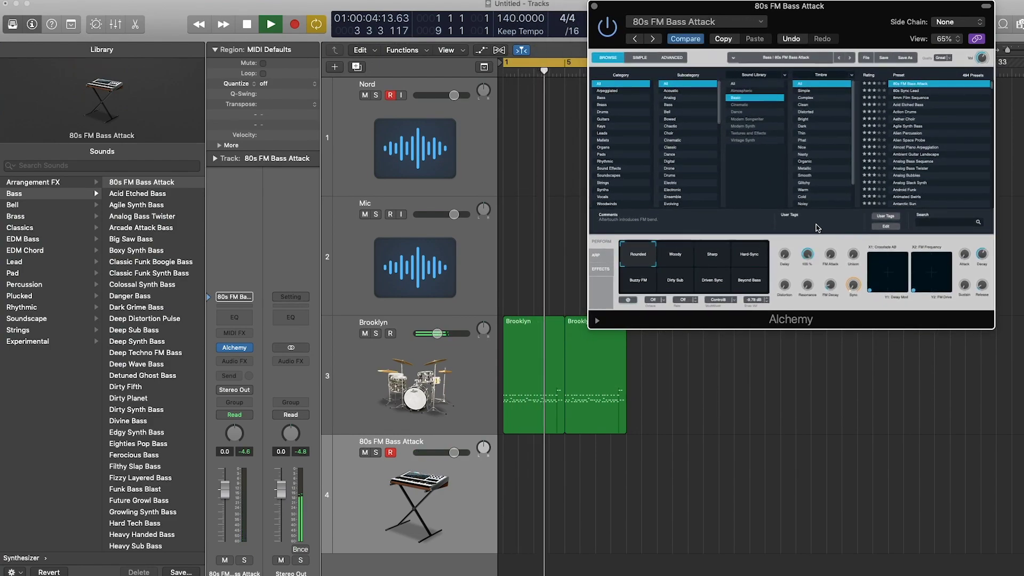
# Replace the bass patch, trying Acid Etched Bass first and settling on Layered Kick Bass, and stop playback
pyautogui.click(151, 194)
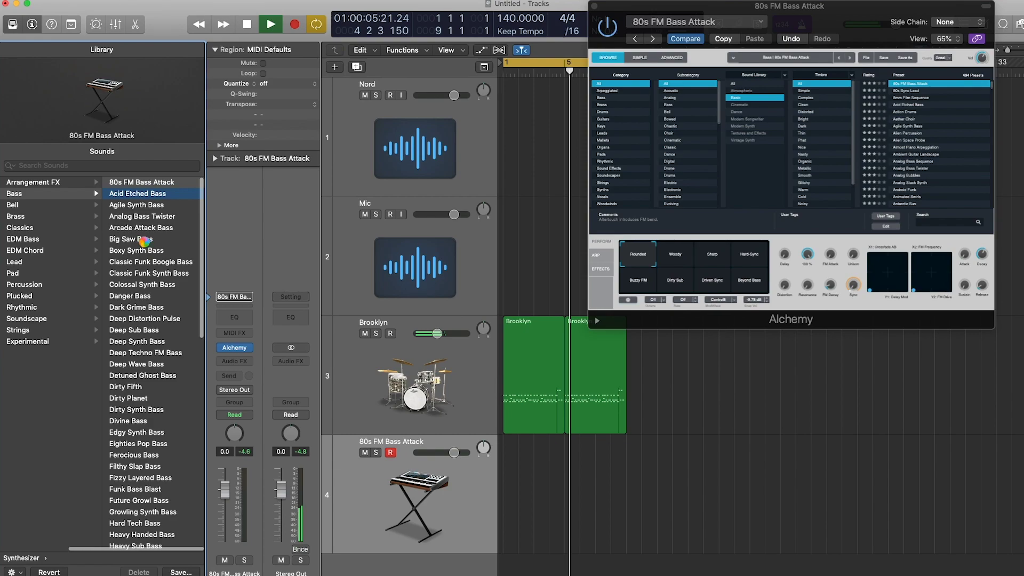
pyautogui.scroll(-8, 145, 244)
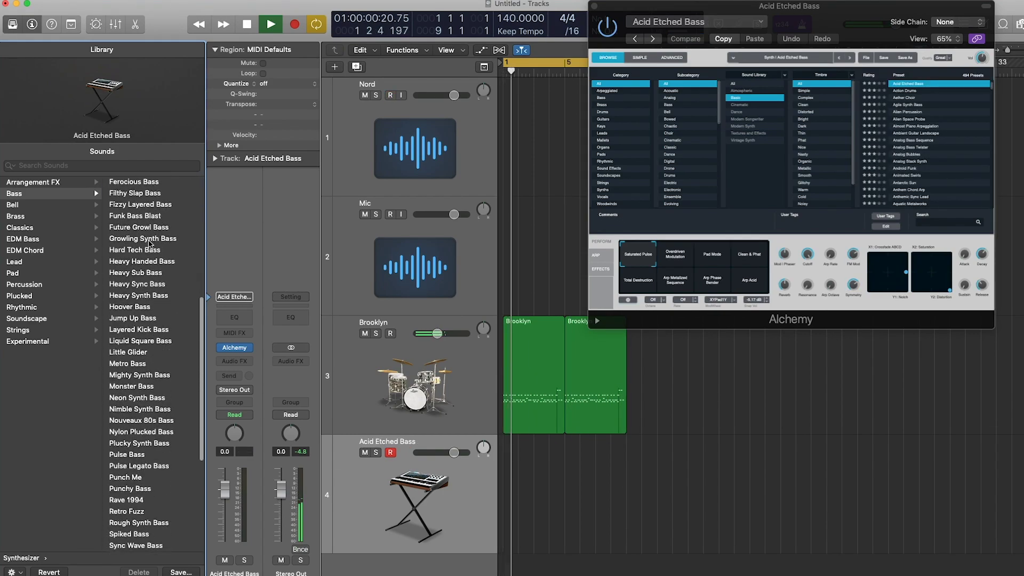
pyautogui.click(152, 330)
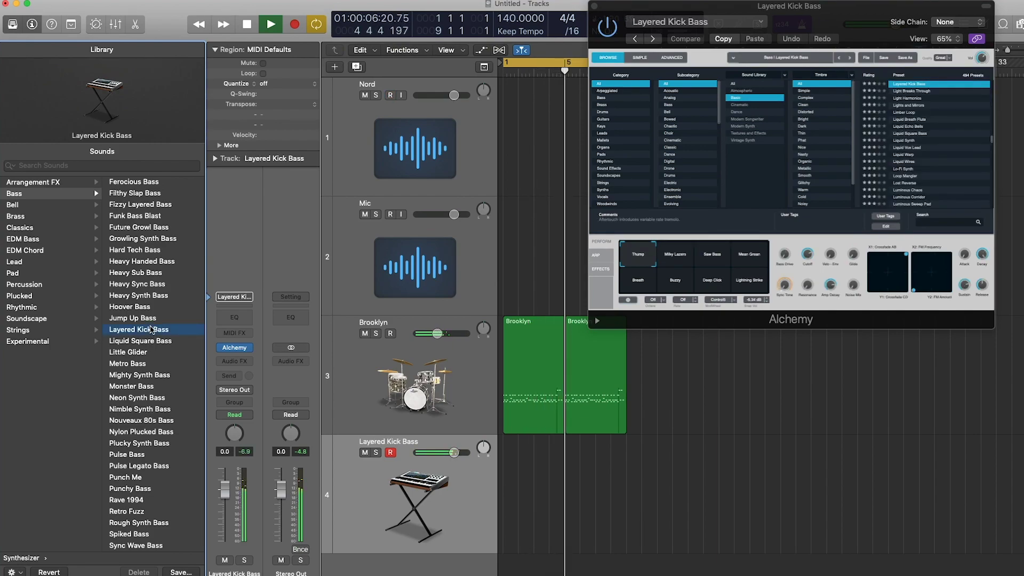
pyautogui.press('space')
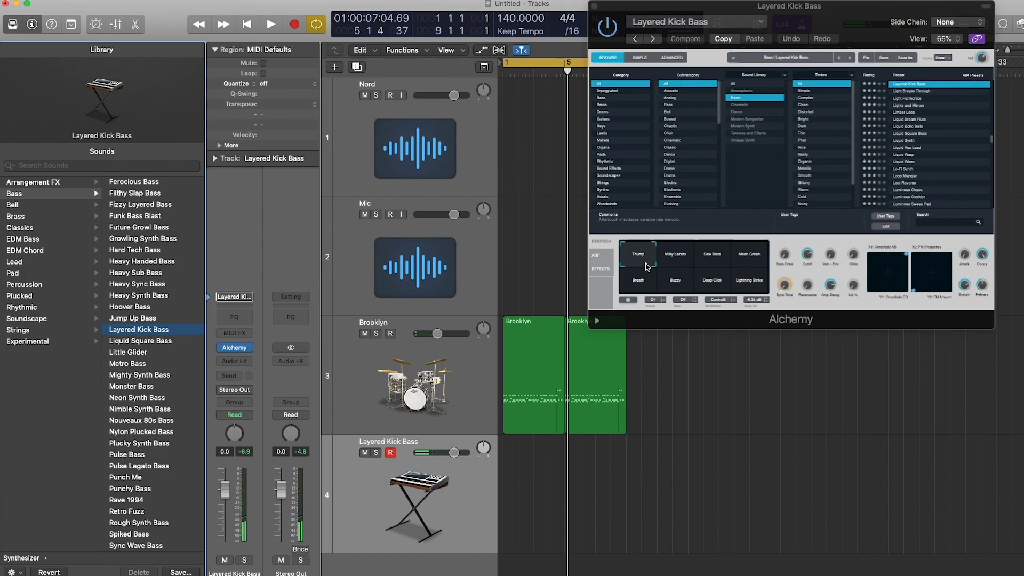
# Audition the Layered Kick Bass performance variations in Alchemy and settle on Saw Bass
pyautogui.click(644, 265)
pyautogui.click(681, 287)
pyautogui.click(713, 283)
pyautogui.click(749, 283)
pyautogui.click(749, 257)
pyautogui.click(702, 255)
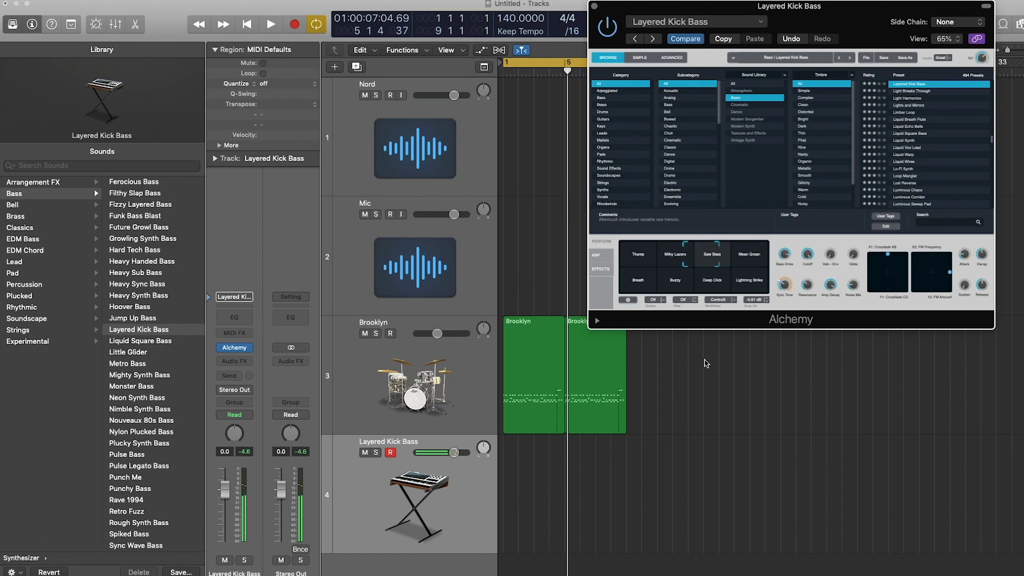
# Set the Layered Kick Bass track's volume to -11.2 dB and record a four-bar bass part from bar 1
pyautogui.moveTo(453, 453); pyautogui.dragTo(434, 452)
pyautogui.press('Return')
pyautogui.press('space')
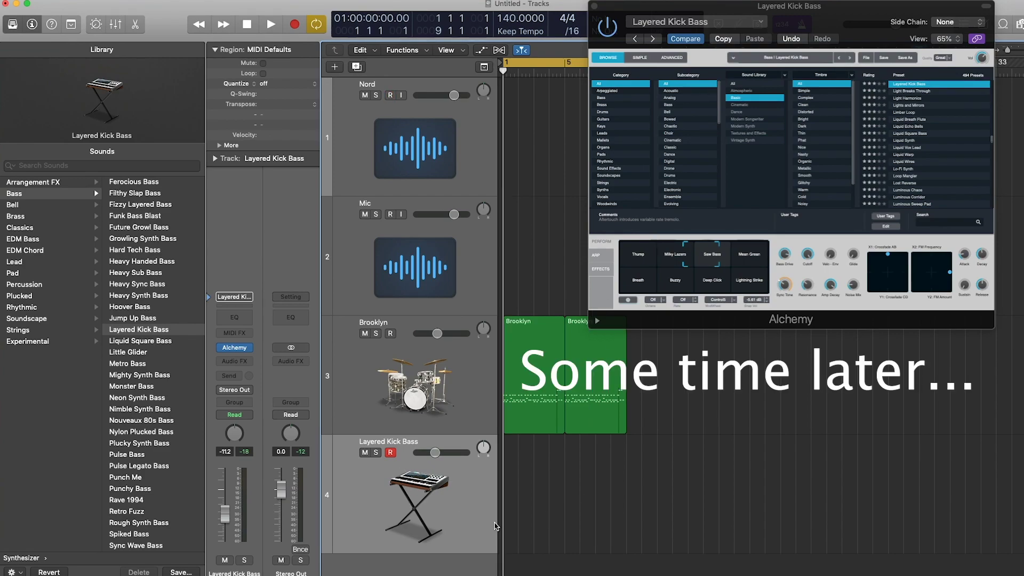
pyautogui.press('space')
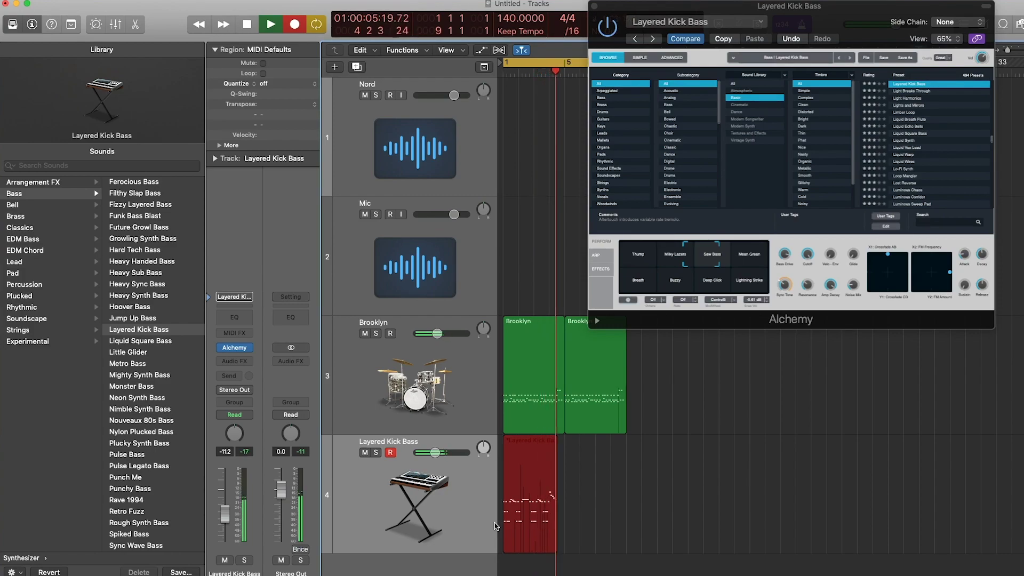
pyautogui.press('space')
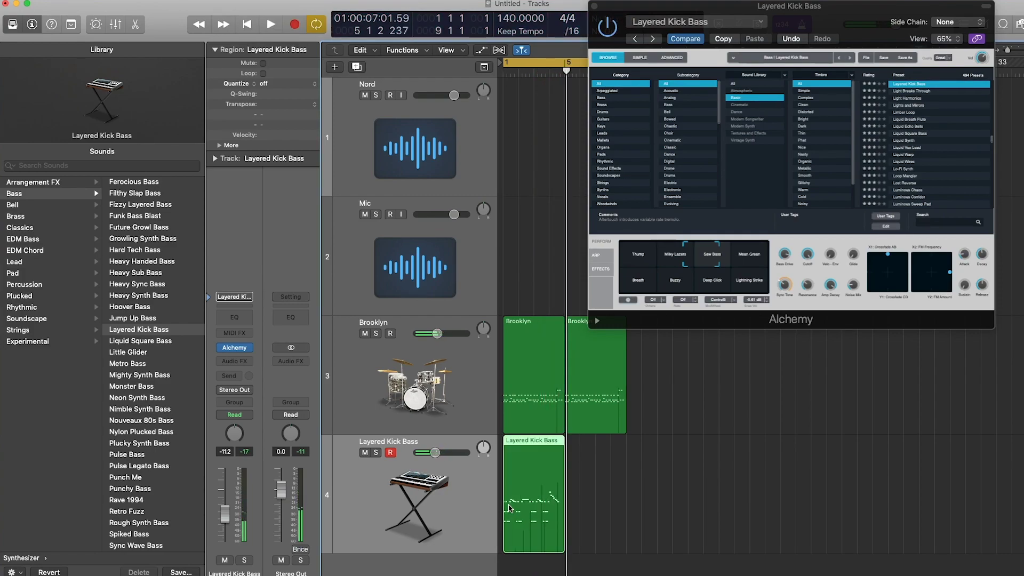
# Close the Alchemy window and open the recorded bass region in a slightly enlarged Piano Roll
pyautogui.doubleClick(510, 511)
pyautogui.click(527, 308)
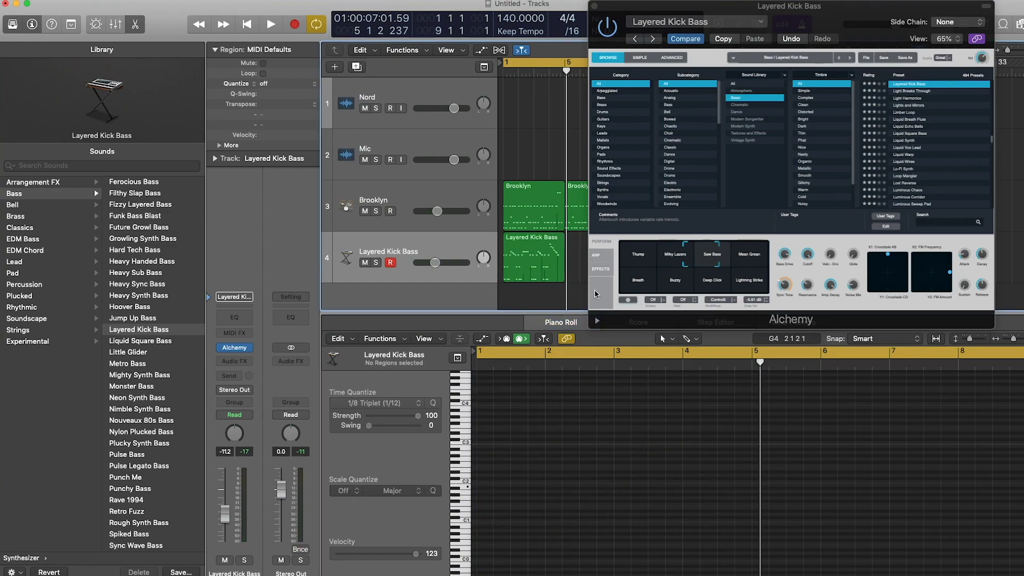
pyautogui.click(594, 6)
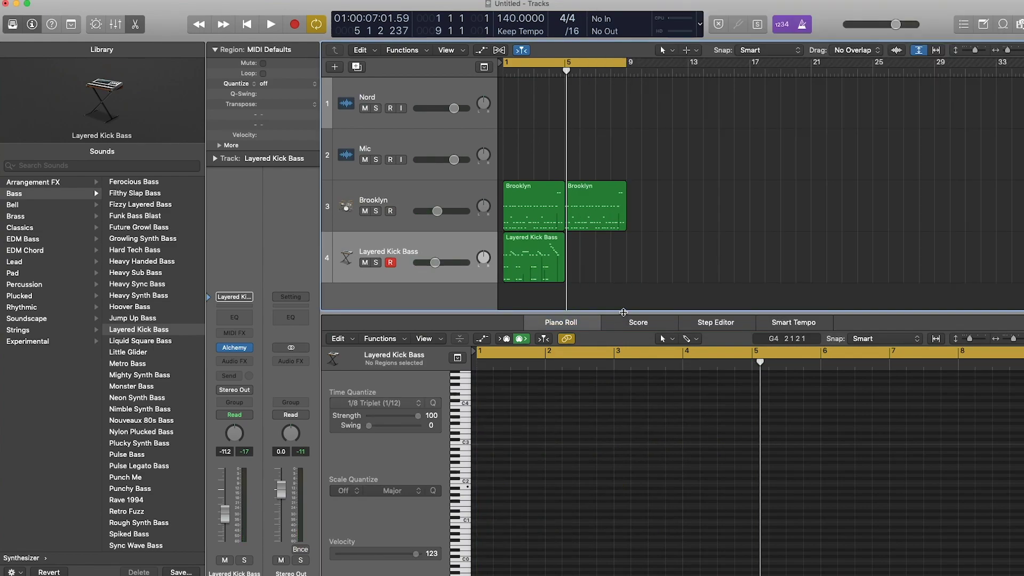
pyautogui.moveTo(623, 313); pyautogui.dragTo(622, 296)
pyautogui.doubleClick(547, 249)
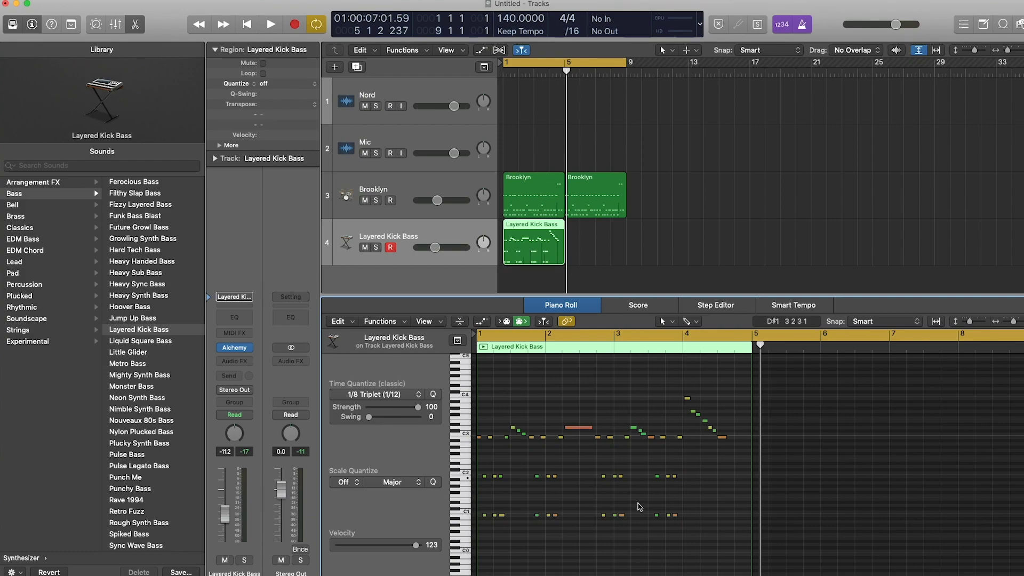
# Return the playhead to bar 1 and select all notes of the Layered Kick Bass region in the Piano Roll
pyautogui.press('super+a')
pyautogui.click(523, 414)
pyautogui.press('space')
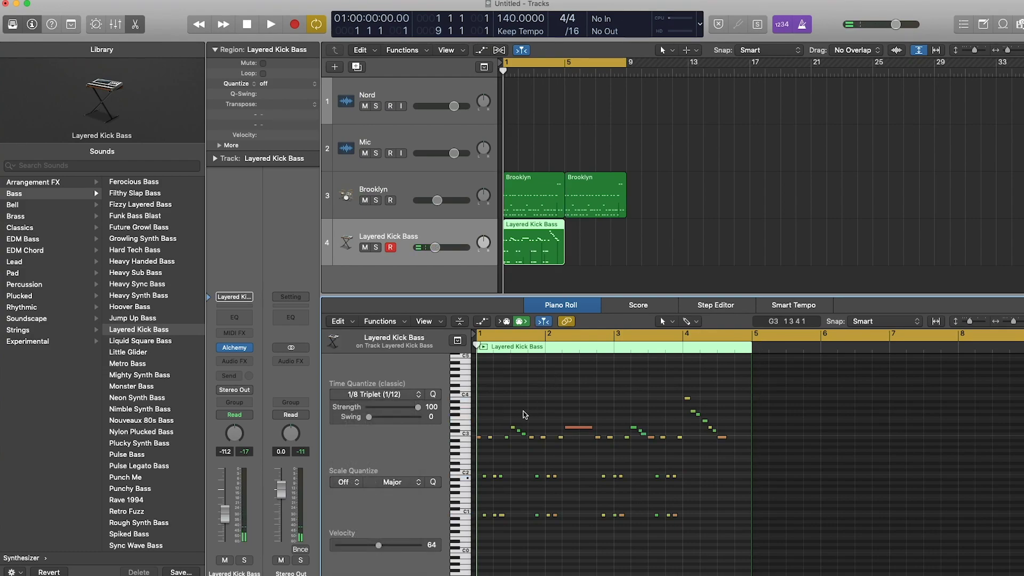
pyautogui.moveTo(789, 537); pyautogui.dragTo(351, 398)
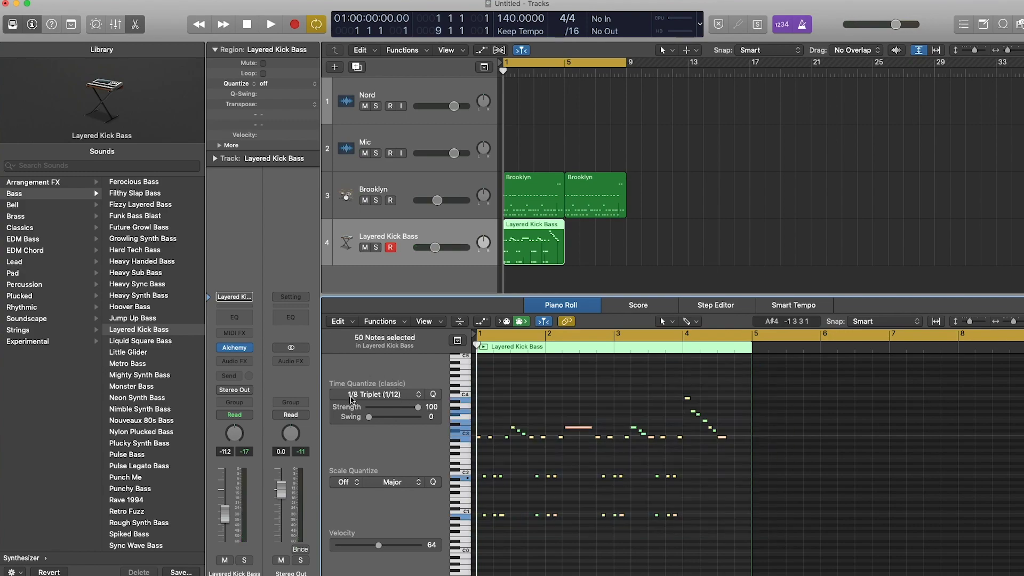
# Quantize the selected Layered Kick Bass notes to 1/8 triplets and check the result by playing it into bar 3
pyautogui.press('q')
pyautogui.press('space')
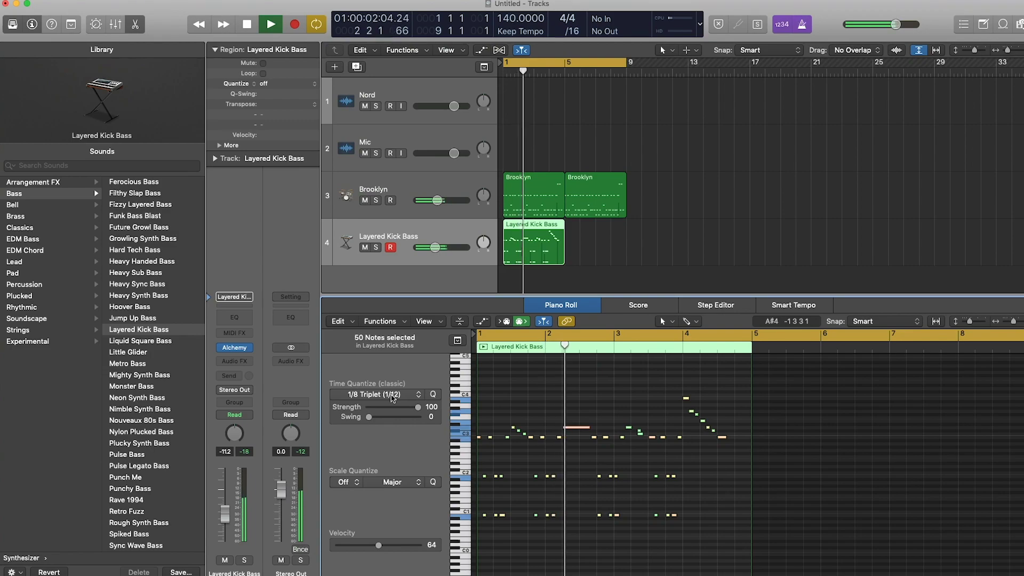
pyautogui.press('space')
pyautogui.click(639, 430)
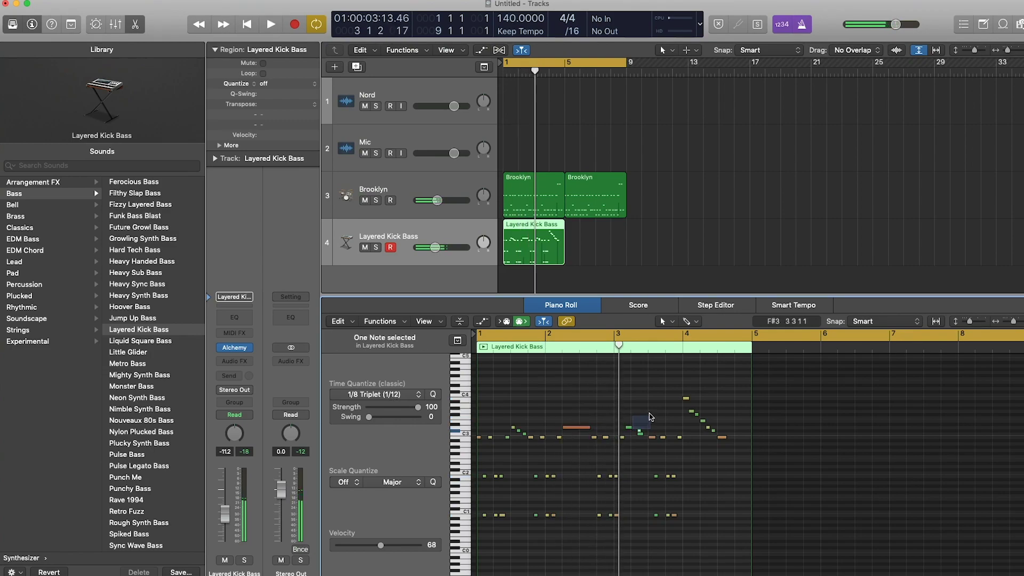
pyautogui.moveTo(1014, 321); pyautogui.dragTo(1016, 321)
pyautogui.hscroll(-2, 788, 394)
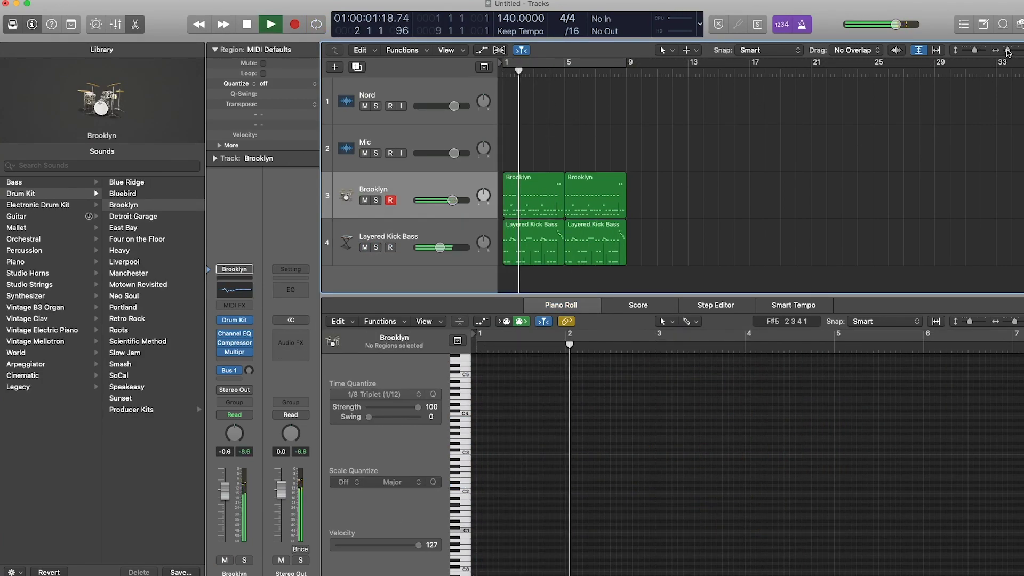
# Duplicate the Layered Kick Bass track to get a new empty instrument track below it
pyautogui.moveTo(1007, 50); pyautogui.dragTo(1010, 50)
pyautogui.hscroll(-3, 773, 163)
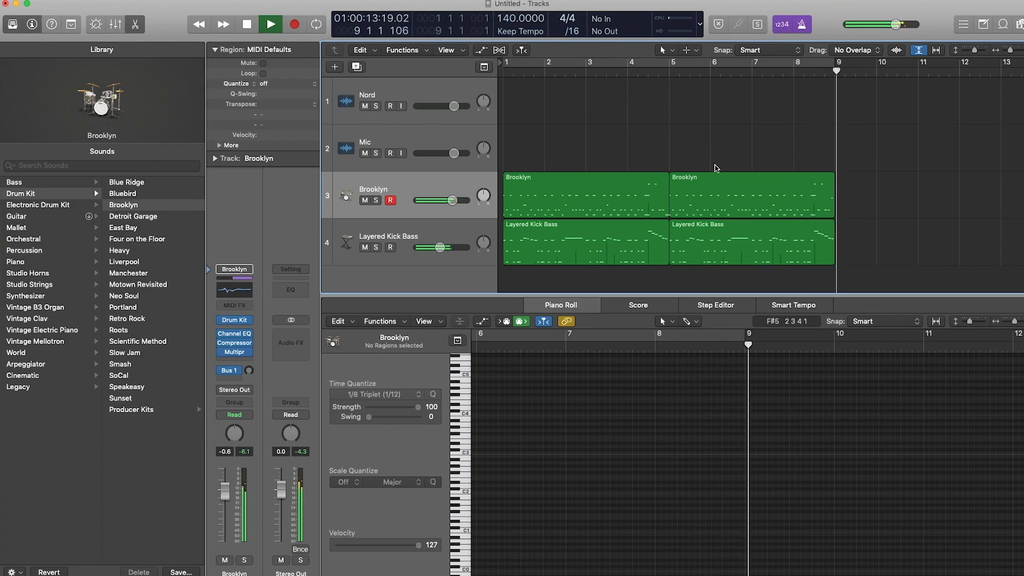
pyautogui.press('space')
pyautogui.click(460, 234)
pyautogui.click(356, 67)
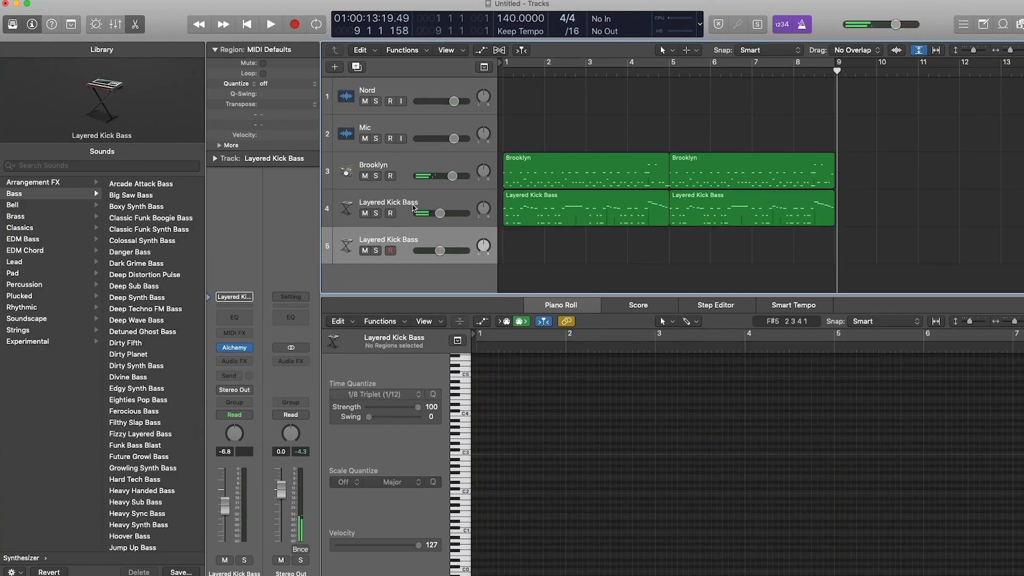
# Load the Big Saw Bass sound from the Bass category onto the new track
pyautogui.scroll(-7, 143, 281)
pyautogui.scroll(10, 145, 282)
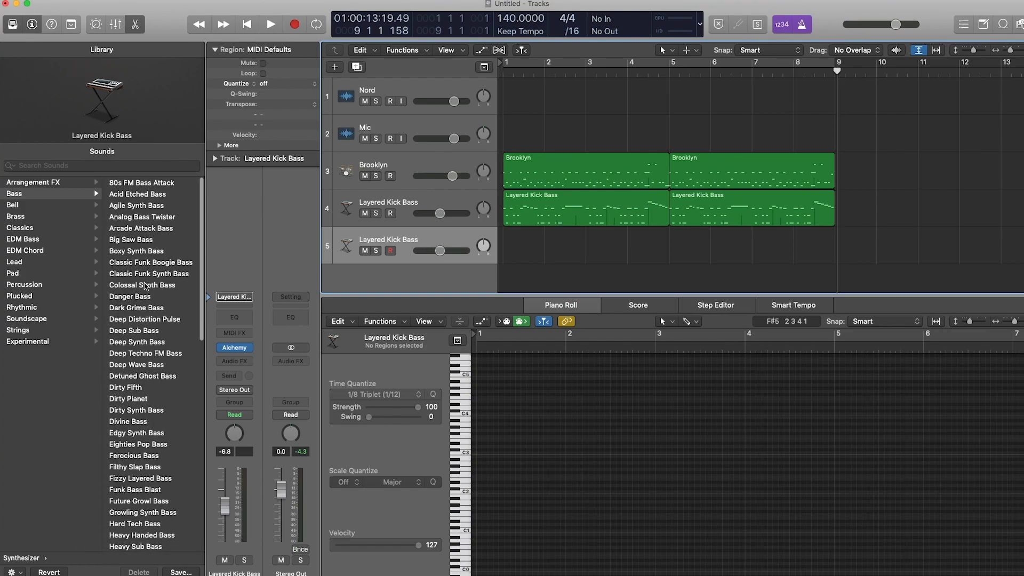
pyautogui.click(149, 239)
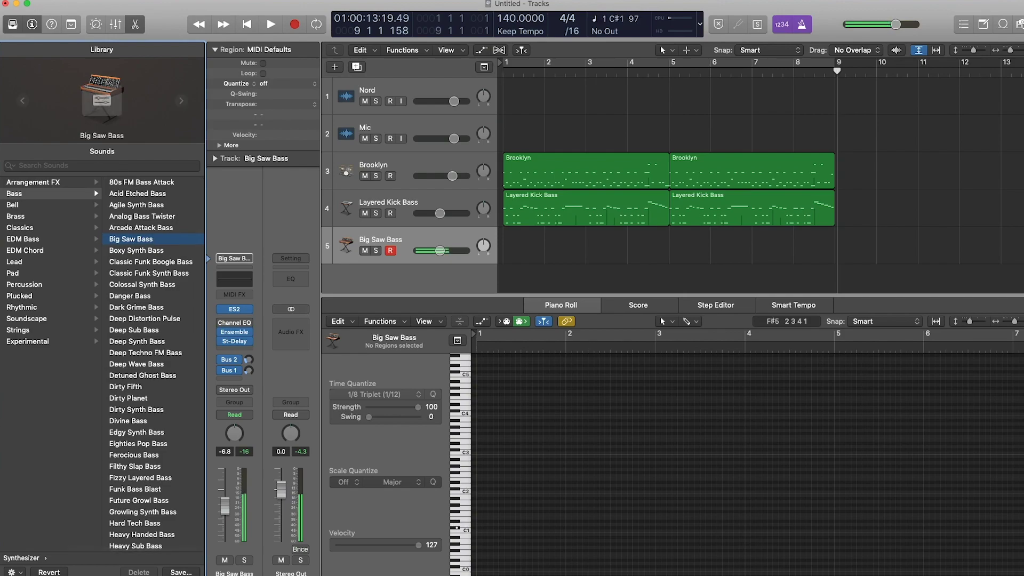
# Raise the Cutoff of Big Saw Bass in the Smart Controls and close its ES2 window
pyautogui.press('b')
pyautogui.moveTo(652, 473); pyautogui.dragTo(656, 435)
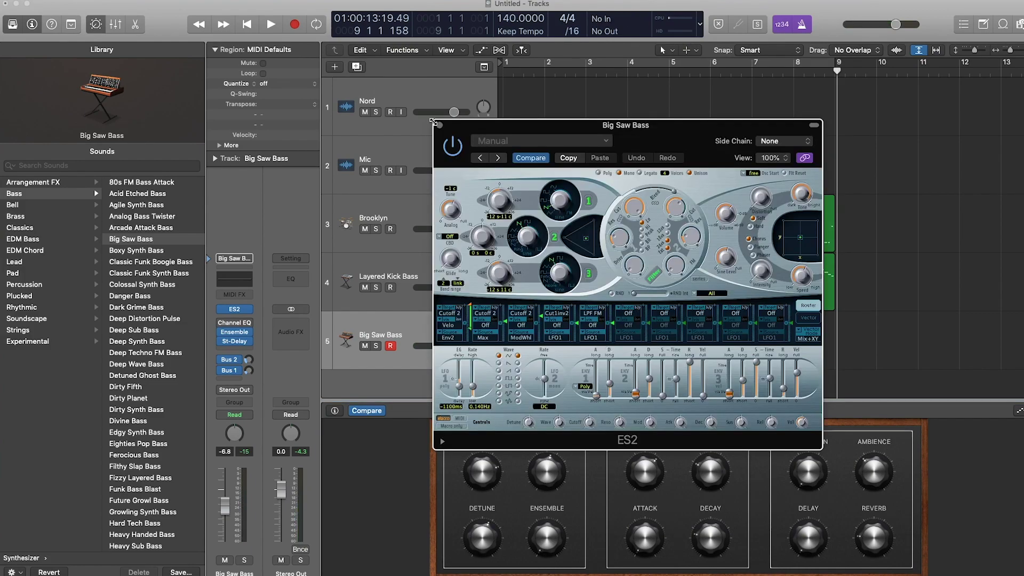
pyautogui.click(441, 123)
pyautogui.click(636, 151)
# Play the beat from bar 1 to try out the Big Saw Bass sound over it
pyautogui.press('Return')
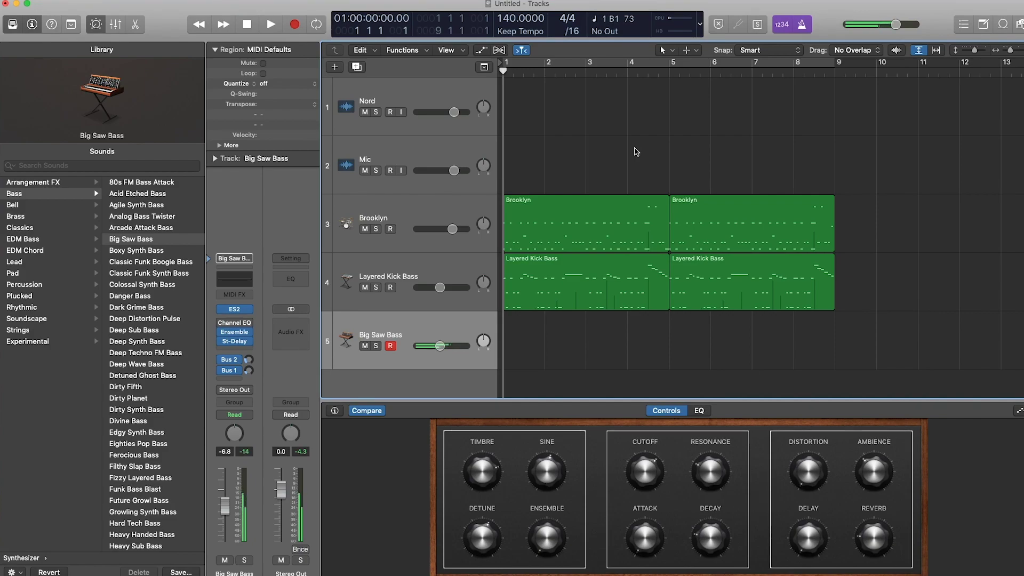
pyautogui.press('space')
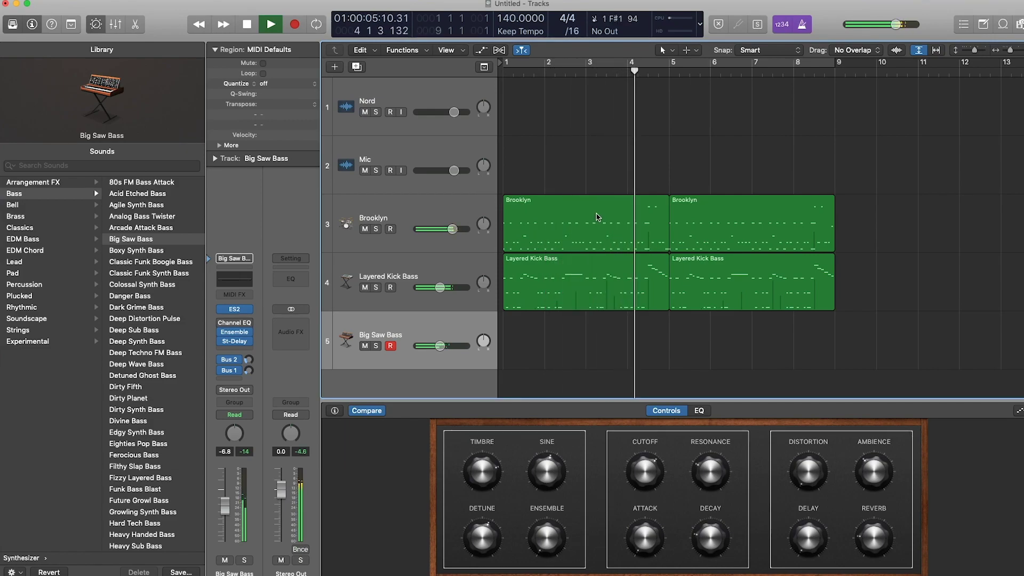
pyautogui.press('space')
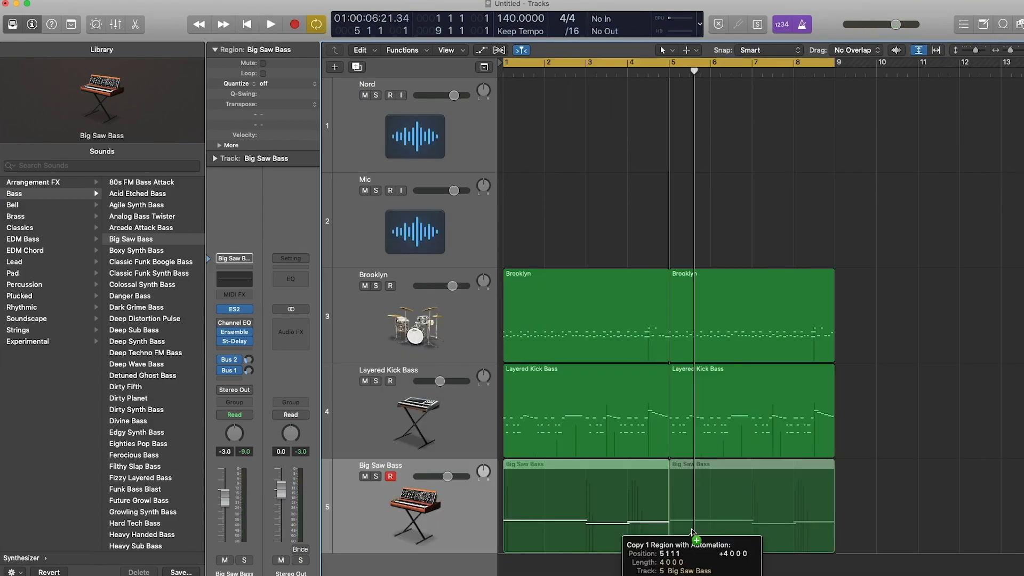
# Set the Big Saw Bass track's volume to -8.8 dB while the eight-bar loop plays
pyautogui.click(872, 486)
pyautogui.press('space')
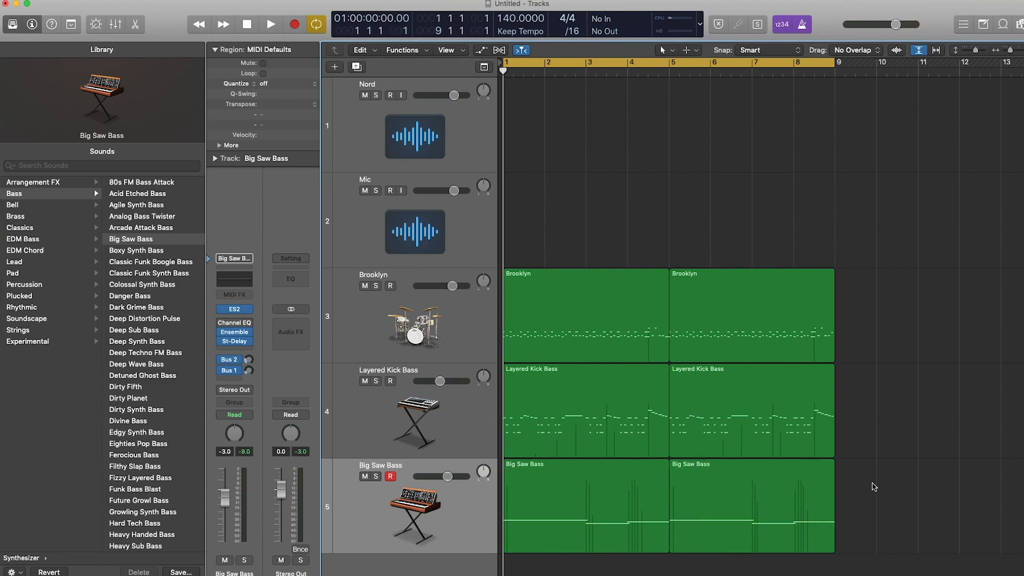
pyautogui.moveTo(436, 477); pyautogui.dragTo(426, 481)
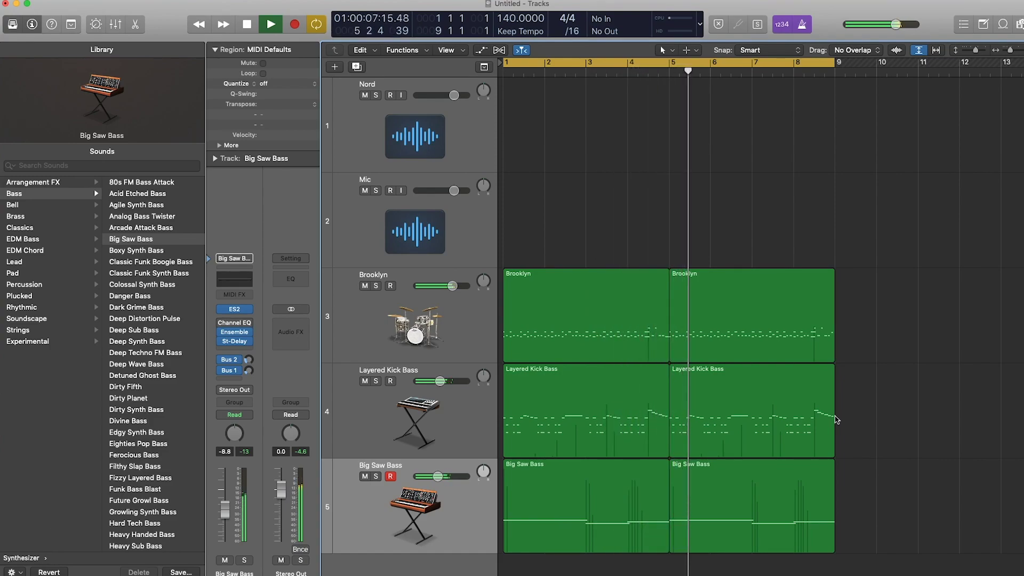
# Shrink the Nord and Mic tracks to minimum height and move the Brooklyn track below Big Saw Bass
pyautogui.moveTo(410, 267); pyautogui.dragTo(417, 194)
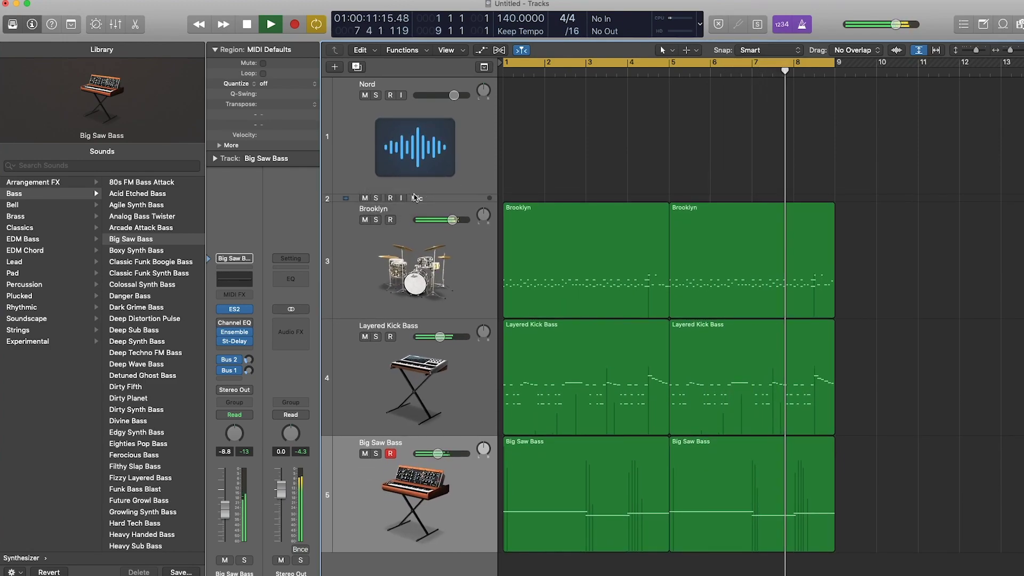
pyautogui.click(418, 195)
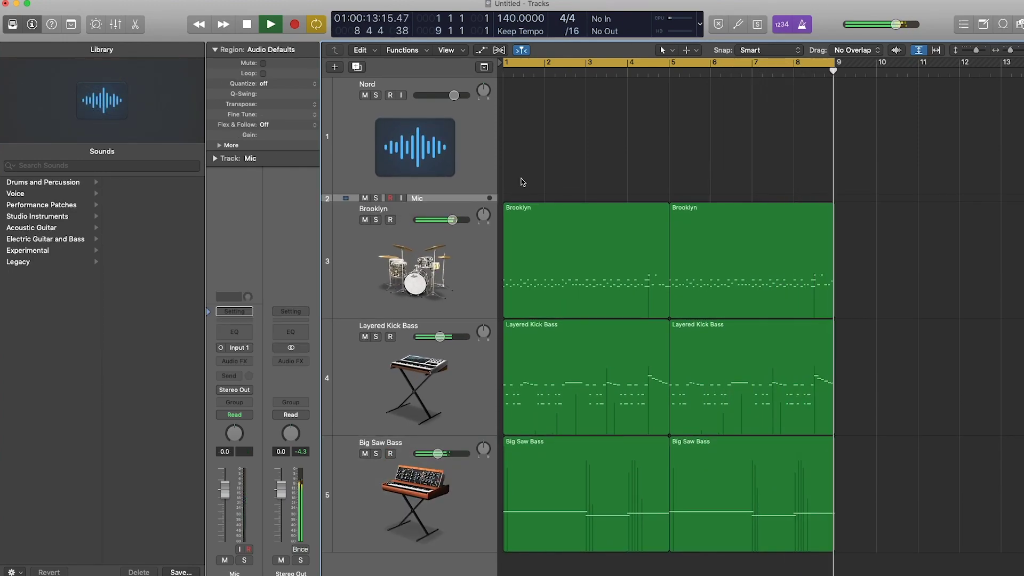
pyautogui.moveTo(467, 198); pyautogui.dragTo(469, 86)
pyautogui.moveTo(474, 227); pyautogui.dragTo(448, 556)
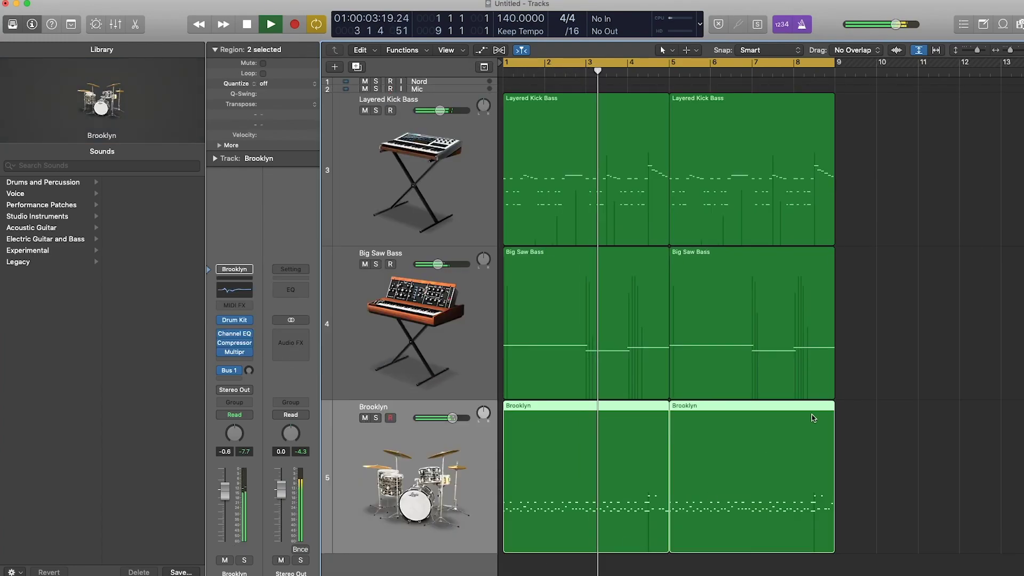
pyautogui.click(924, 349)
# Duplicate the Layered Kick Bass track, place the empty copy above it and stop playback
pyautogui.click(433, 159)
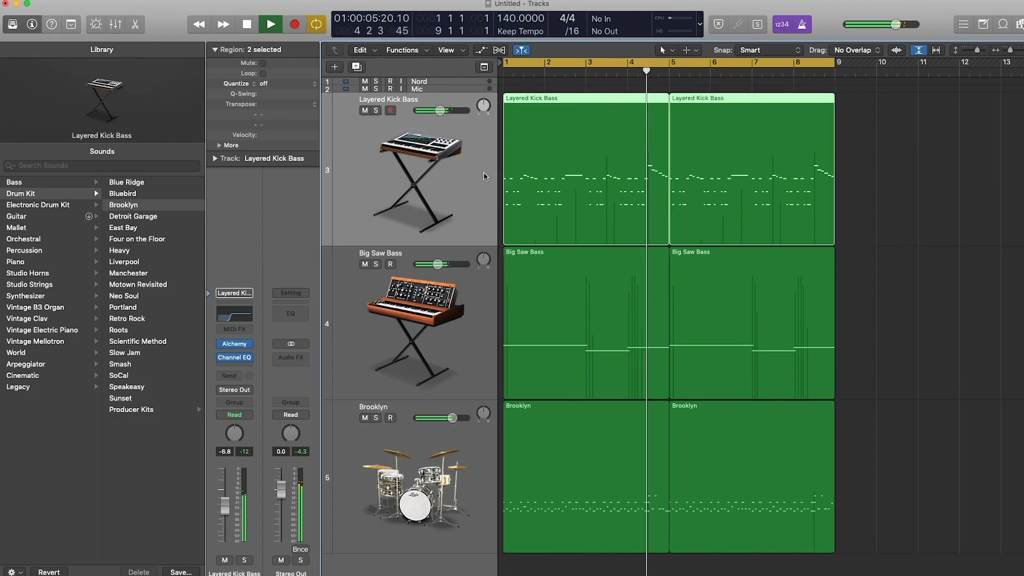
pyautogui.click(357, 68)
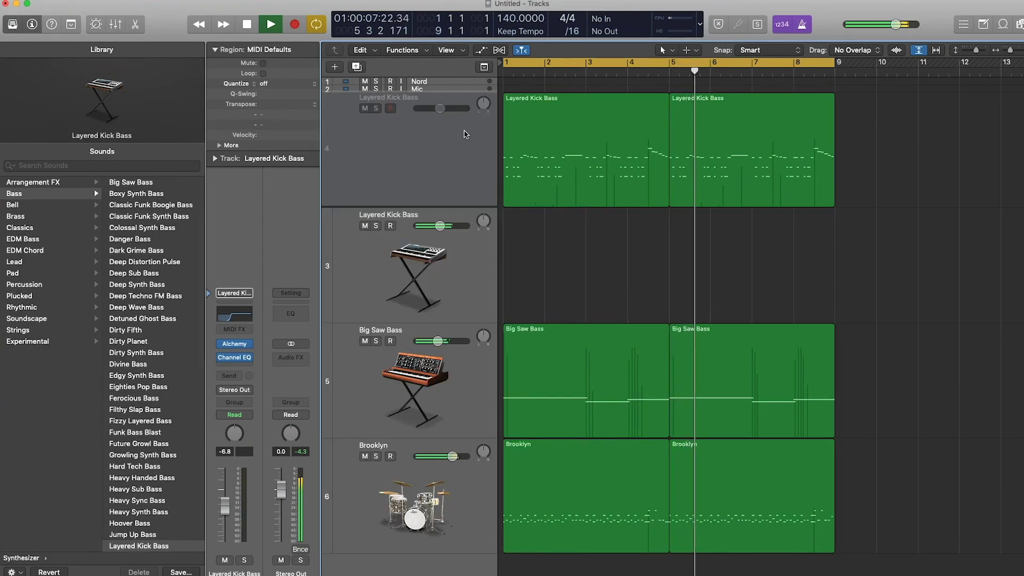
pyautogui.press('space')
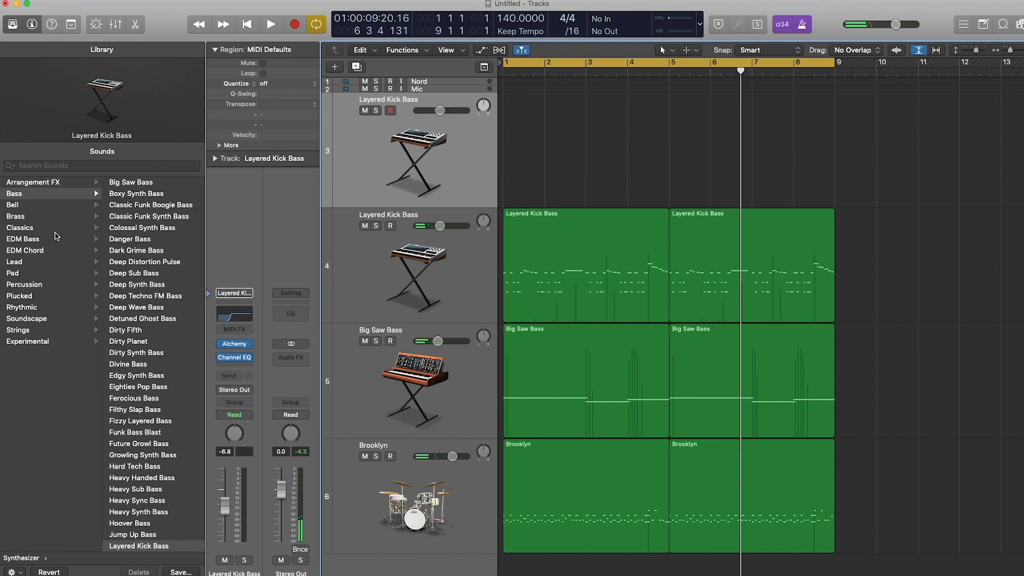
# Load the 16mm Dream Sequence sound from the Plucked category onto the empty track
pyautogui.click(41, 306)
pyautogui.click(23, 296)
pyautogui.scroll(5, 152, 207)
pyautogui.click(151, 182)
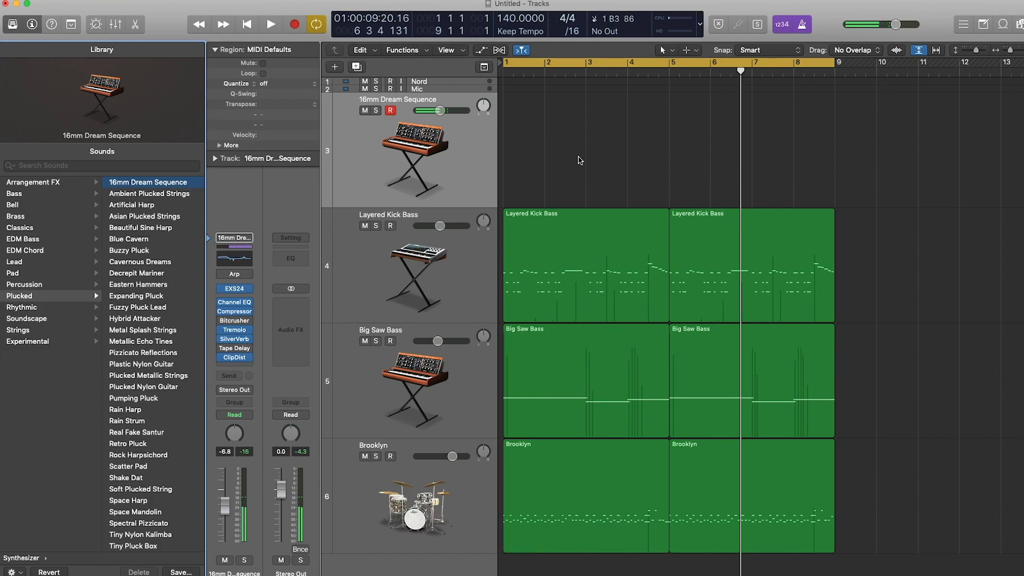
# Record an eight-bar 16mm Dream Sequence part from bar 1 over the loop
pyautogui.press('Return')
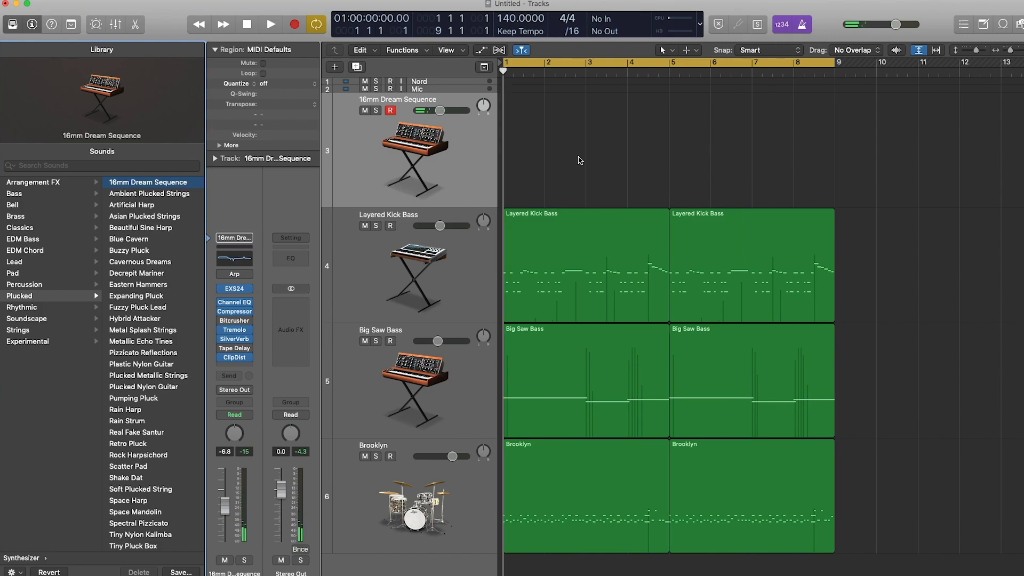
pyautogui.press('space')
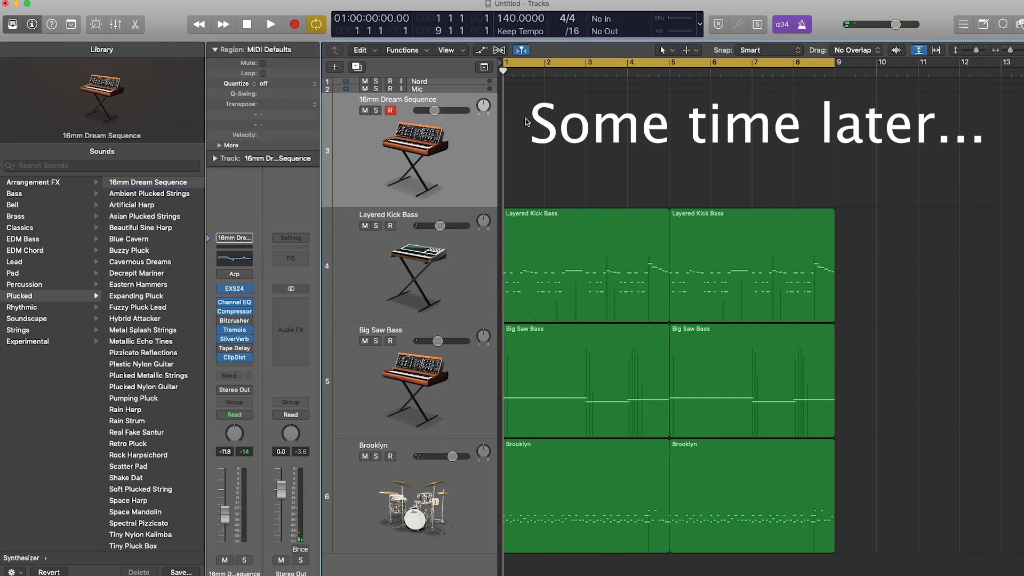
pyautogui.press('r')
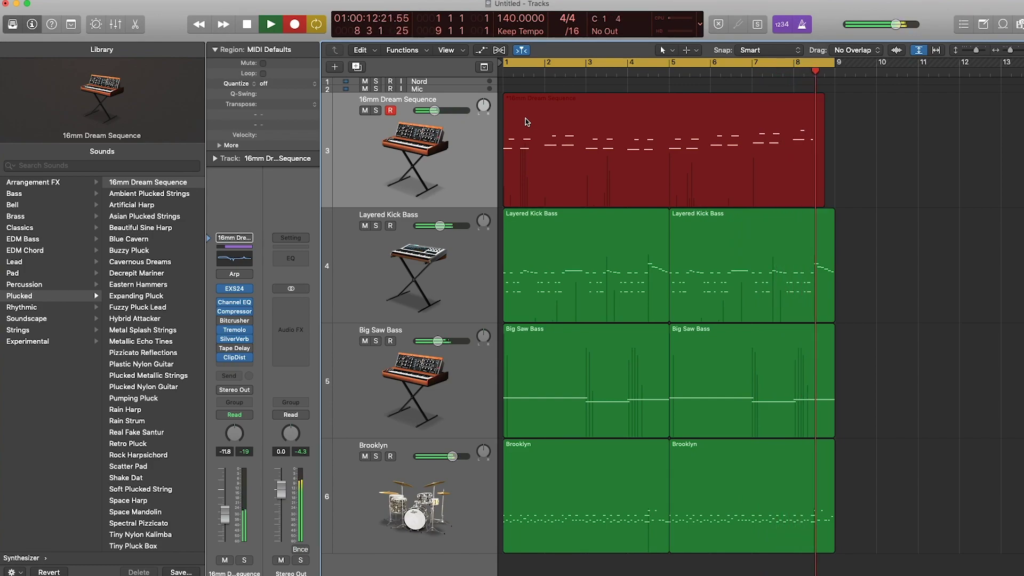
pyautogui.press('space')
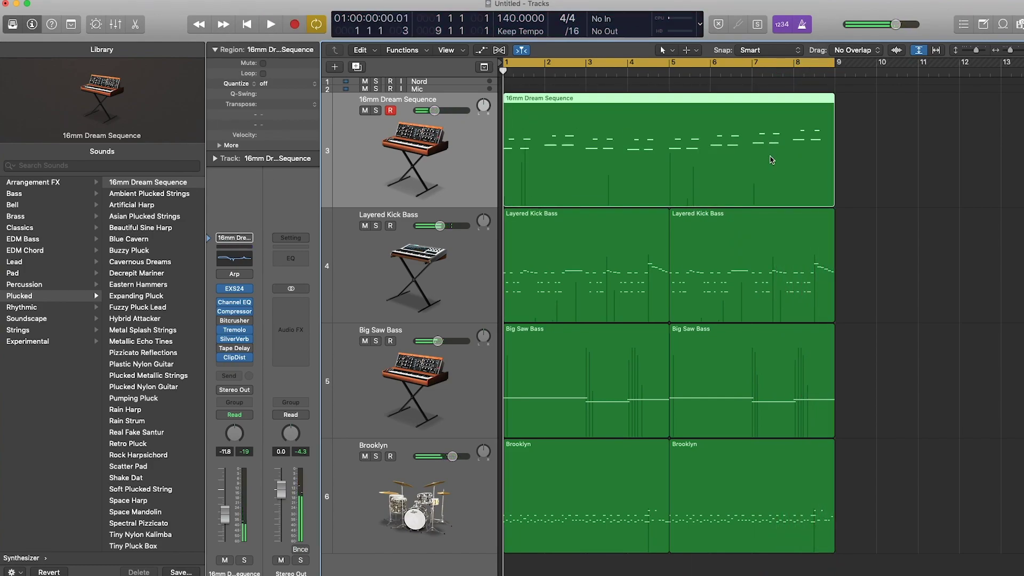
# Open the 16mm Dream Sequence region in the Piano Roll, quantize all its notes to 1/8 Note and play it back
pyautogui.doubleClick(771, 160)
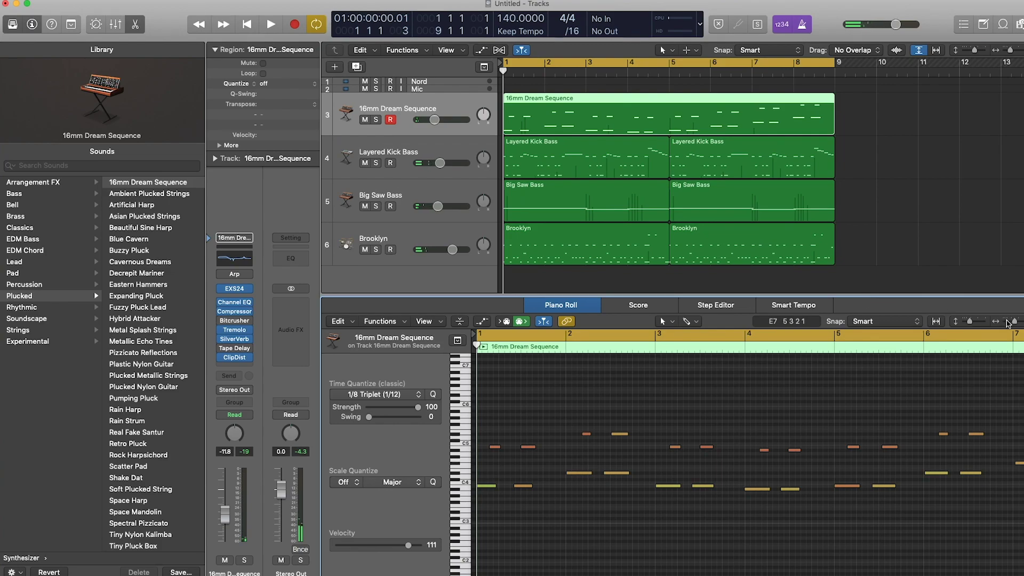
pyautogui.moveTo(1011, 322); pyautogui.dragTo(1010, 321)
pyautogui.moveTo(861, 388); pyautogui.dragTo(783, 403)
pyautogui.click(360, 393)
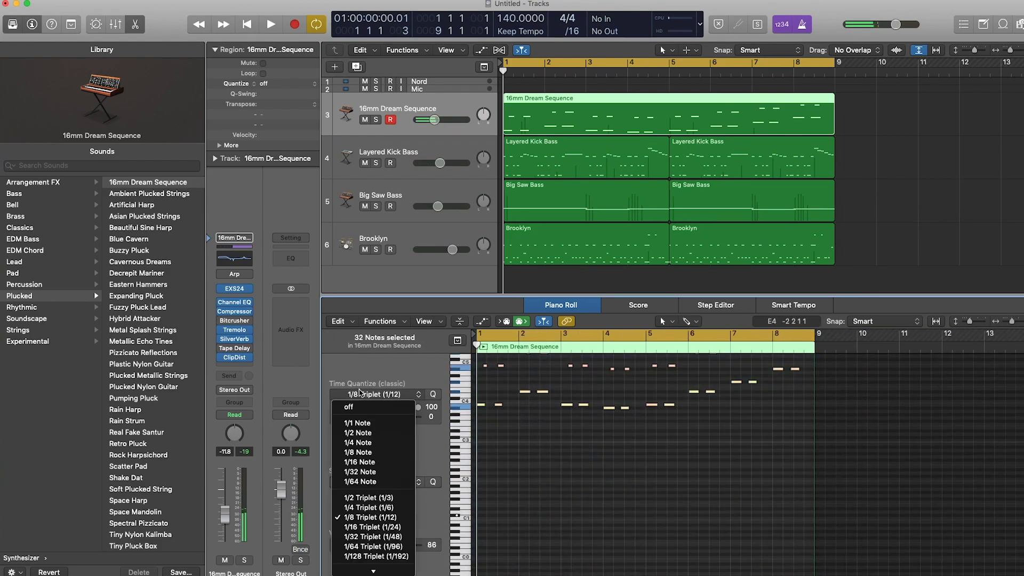
pyautogui.click(361, 453)
pyautogui.click(663, 464)
pyautogui.press('space')
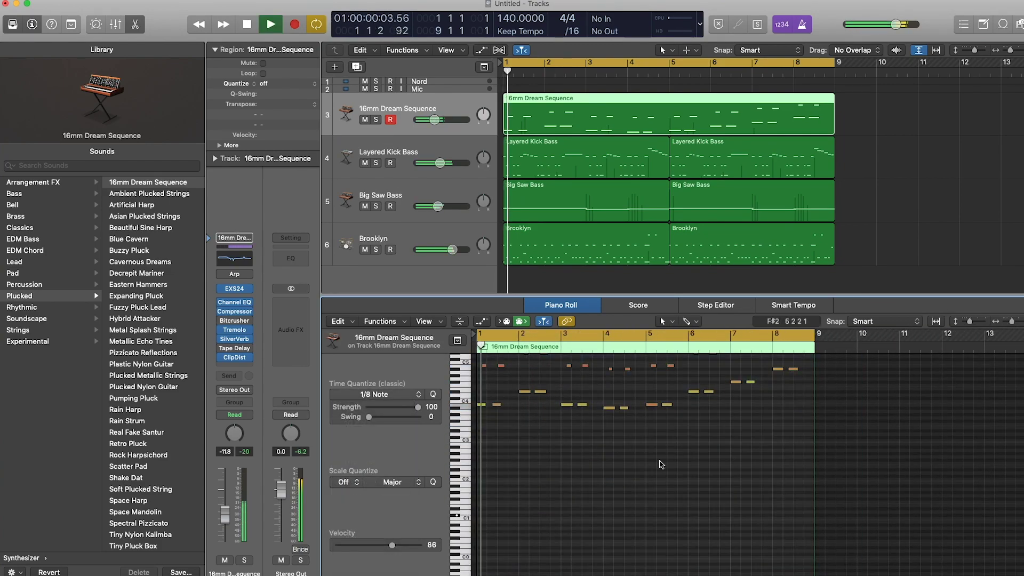
# Set the 16mm Dream Sequence track's volume to -6.2 dB and reopen its region in the Piano Roll
pyautogui.moveTo(435, 120); pyautogui.dragTo(440, 121)
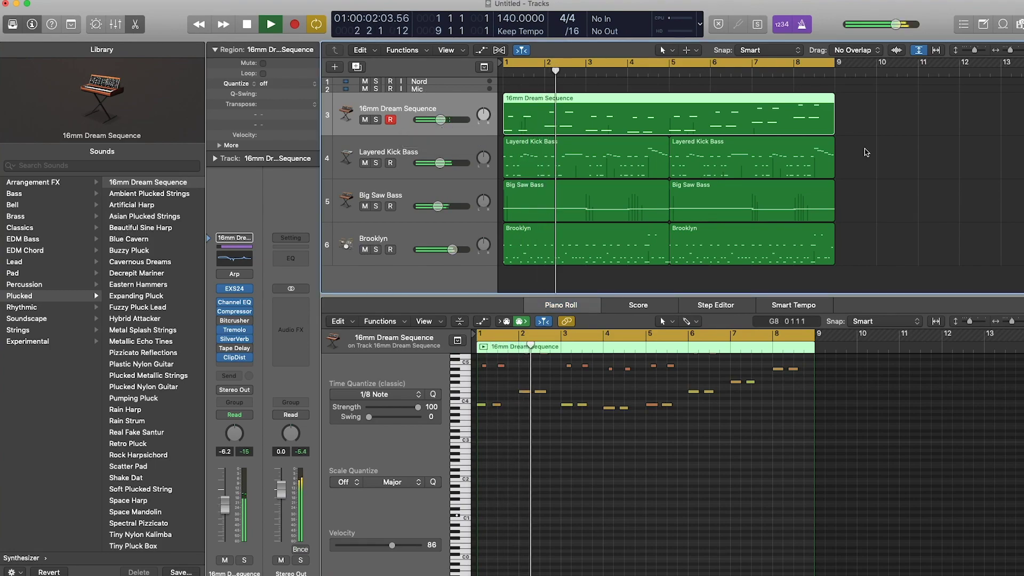
pyautogui.press('x')
pyautogui.click(907, 149)
pyautogui.doubleClick(661, 130)
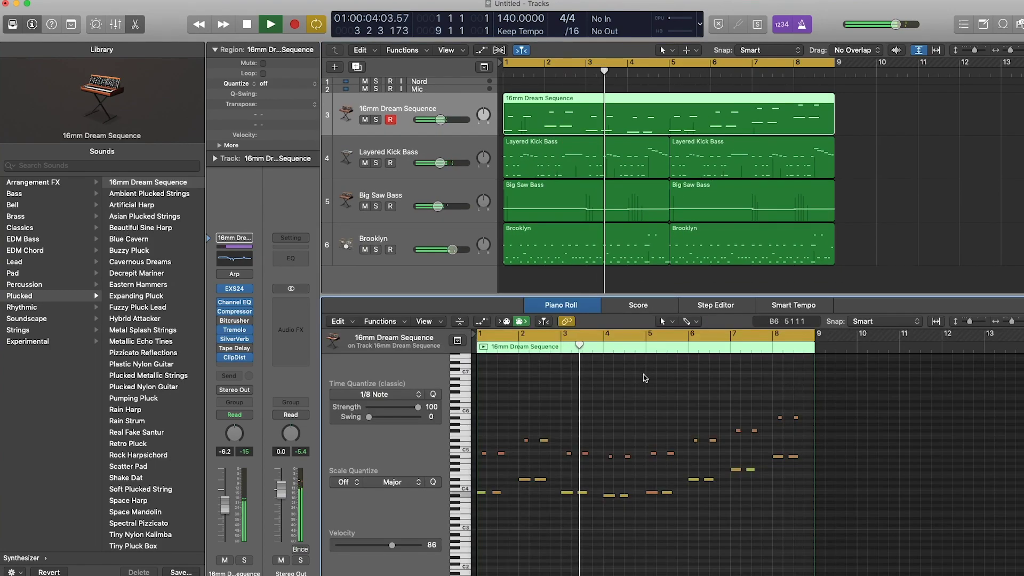
# Quantize all notes of the 16mm Dream Sequence region to 1/16 Note and play back the result
pyautogui.press('space')
pyautogui.moveTo(848, 397); pyautogui.dragTo(465, 570)
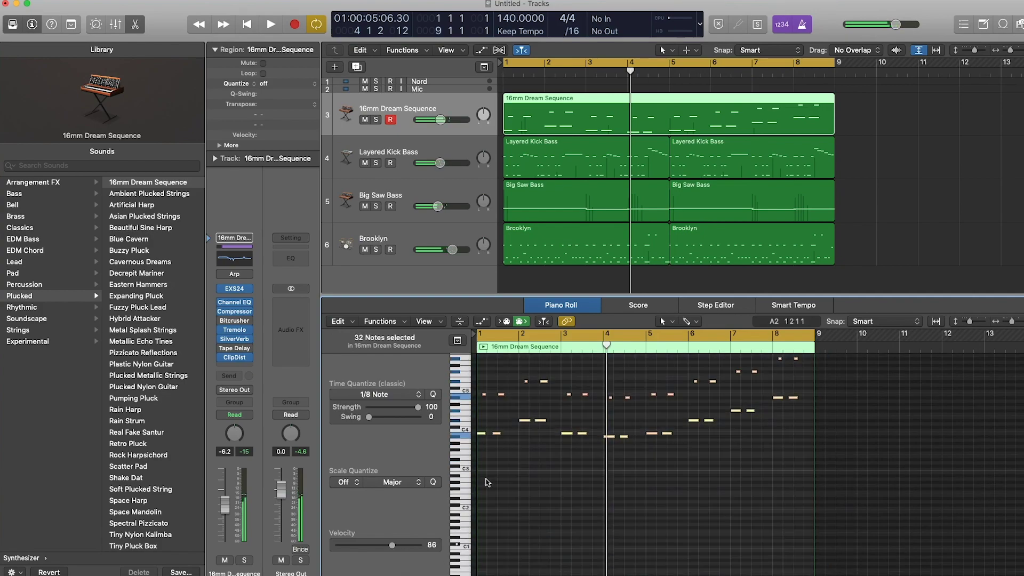
pyautogui.click(395, 394)
pyautogui.click(360, 462)
pyautogui.click(586, 492)
pyautogui.press('space')
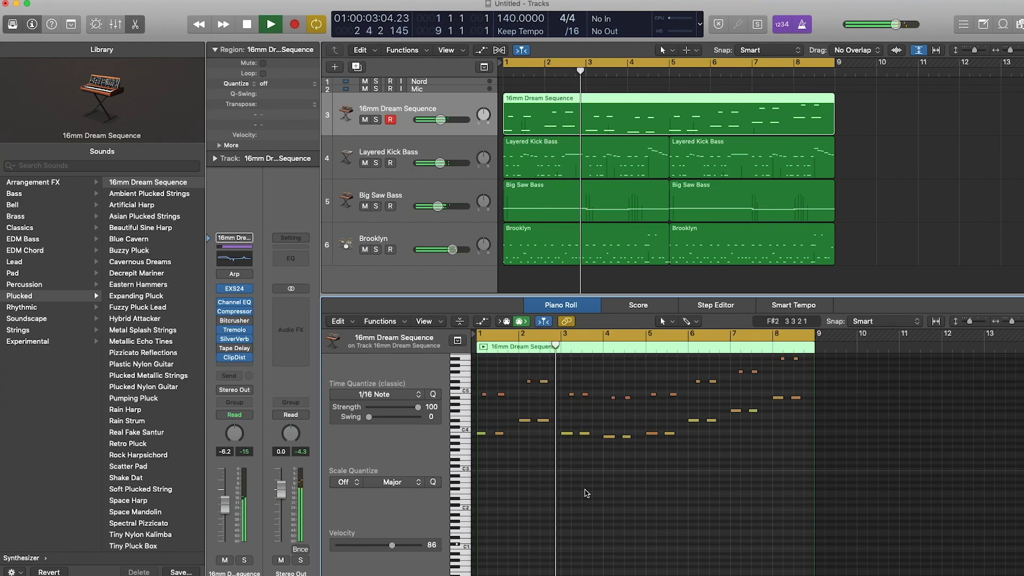
pyautogui.press('space')
# Duplicate the 16mm Dream Sequence track and load the Plucked sound Expanding Pluck on the copy
pyautogui.press('x')
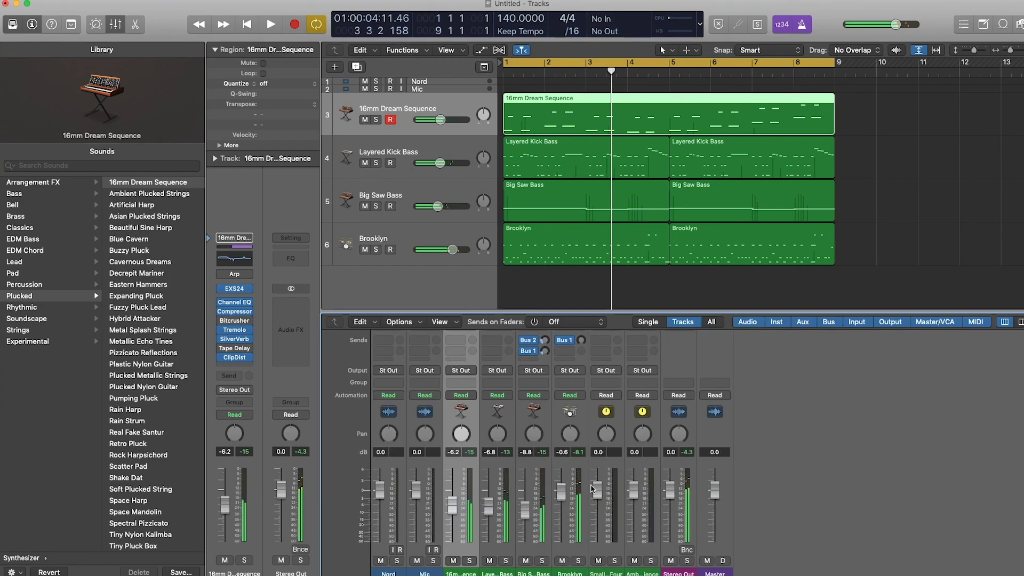
pyautogui.press('x')
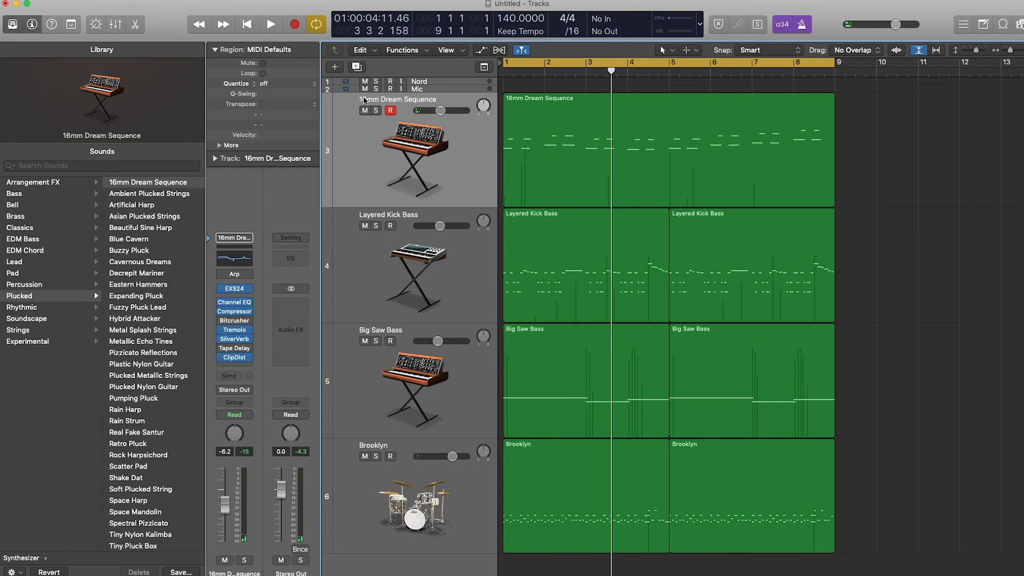
pyautogui.click(358, 68)
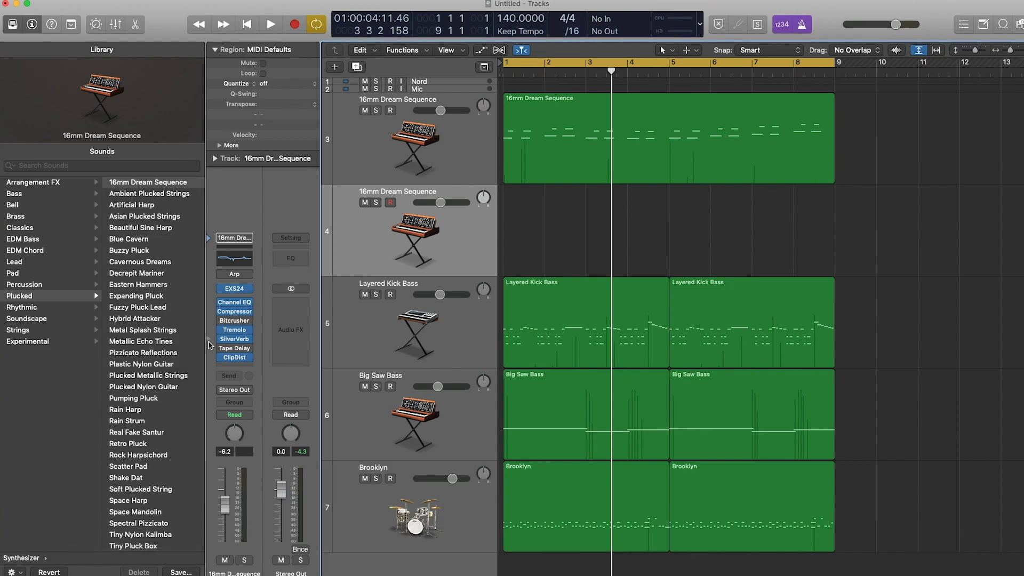
pyautogui.scroll(-3, 185, 350)
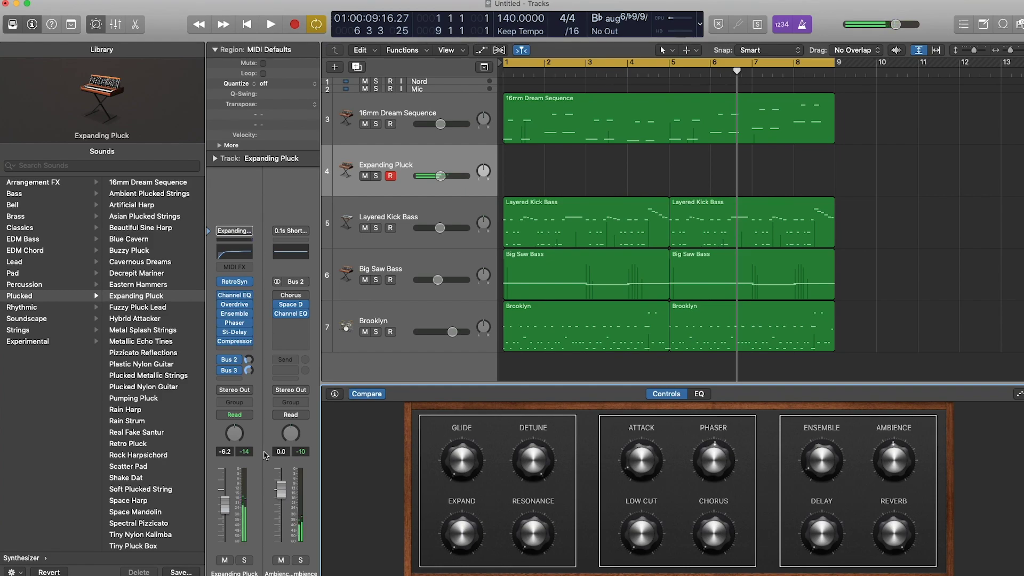
# Play along with the loop, record a part on the Expanding Pluck track from bar 1 and trim its region to four bars
pyautogui.press('space')
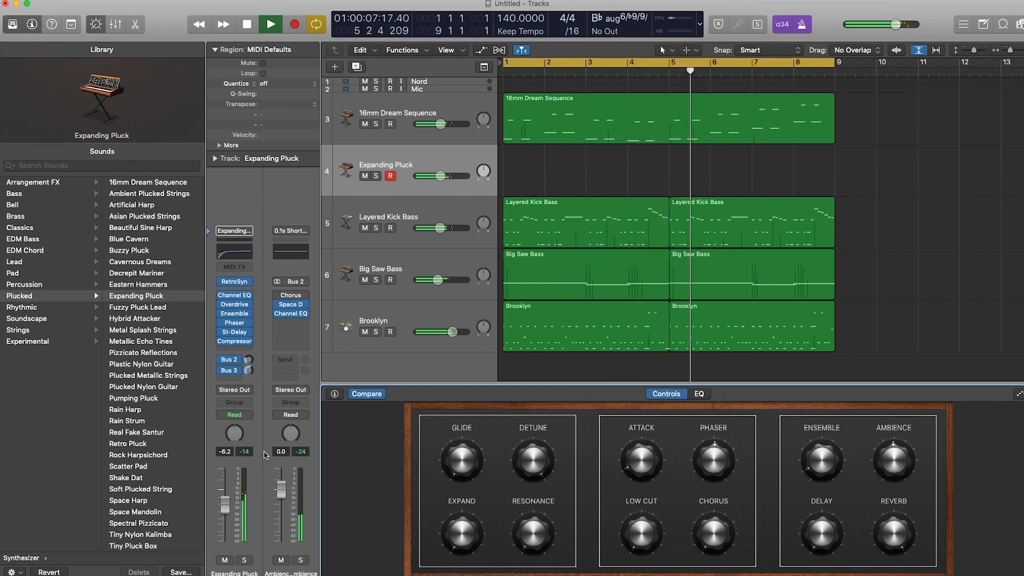
pyautogui.press('space')
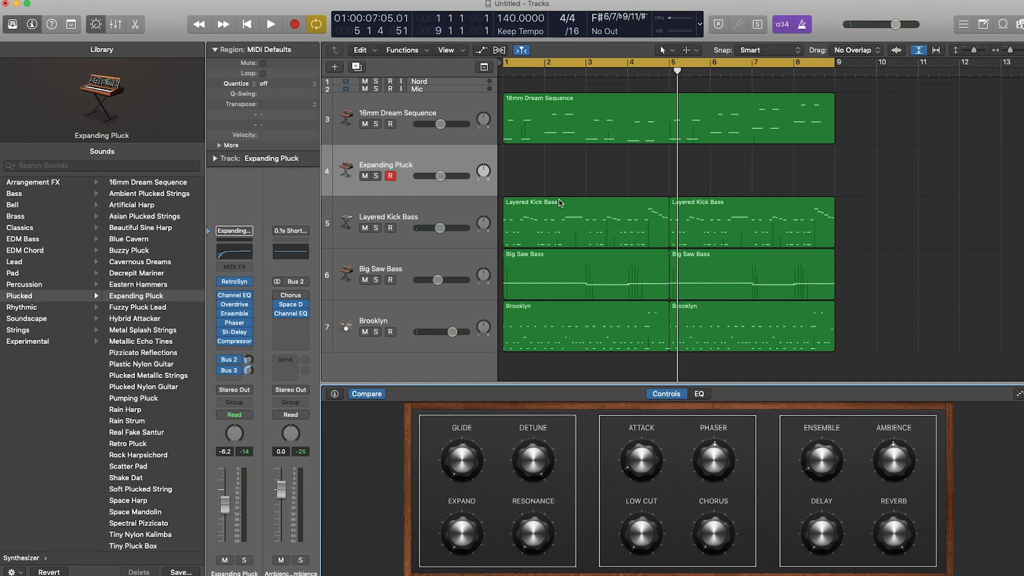
pyautogui.press('Return')
pyautogui.press('r')
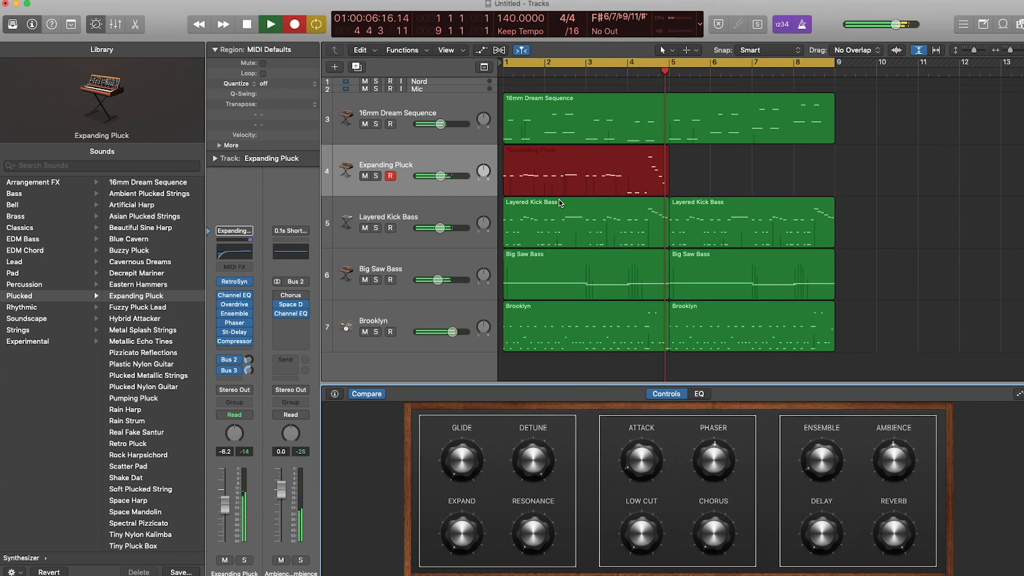
pyautogui.press('space')
pyautogui.moveTo(706, 184); pyautogui.dragTo(664, 190)
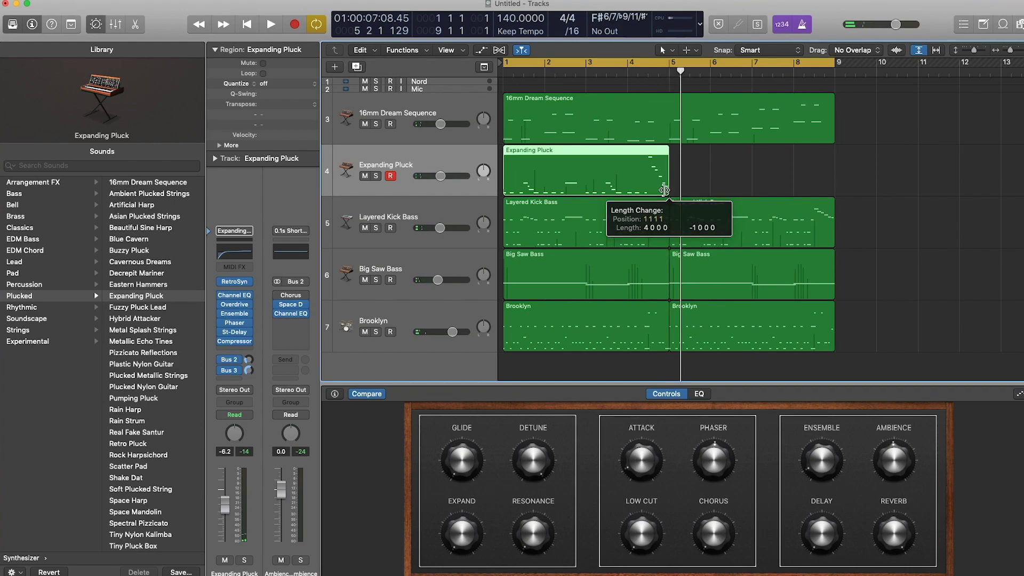
# Quantize all notes of the Expanding Pluck region to 1/8 Triplet (1/12) in the Piano Roll and play back the result
pyautogui.doubleClick(633, 191)
pyautogui.moveTo(686, 528); pyautogui.dragTo(473, 422)
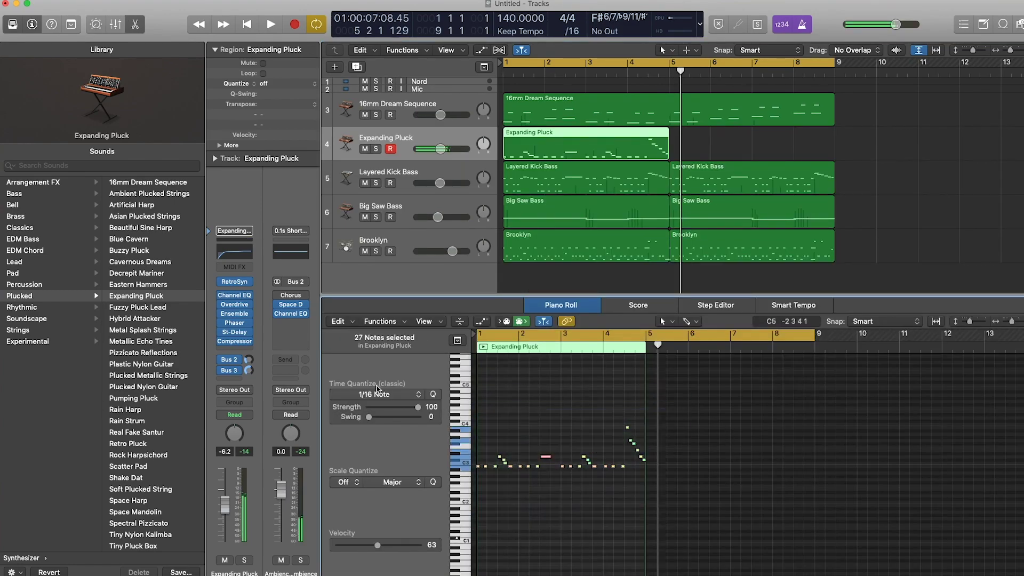
pyautogui.click(377, 394)
pyautogui.click(393, 516)
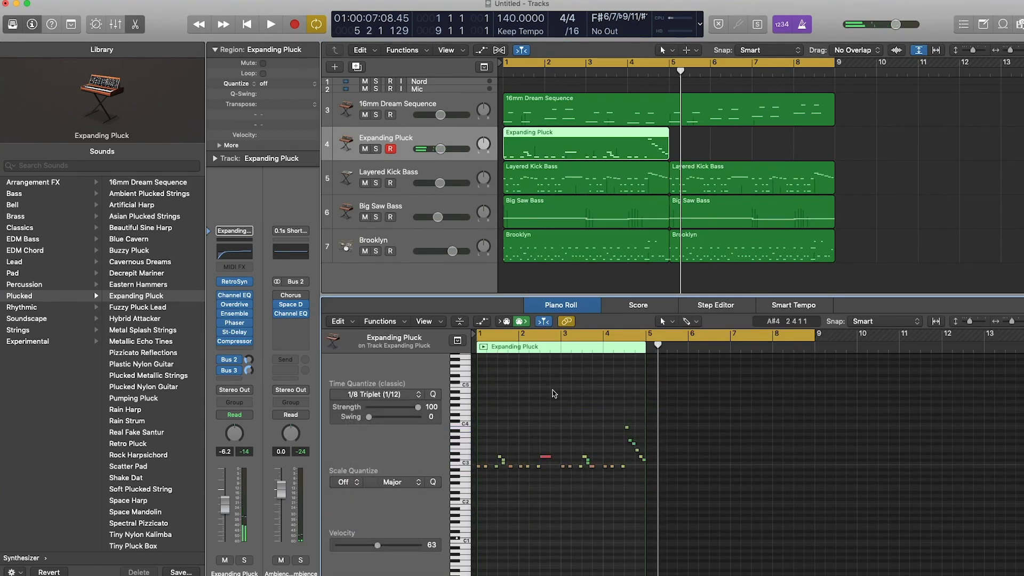
pyautogui.press('space')
# Copy the four-bar Expanding Pluck region to bar 5 so that it fills the eight-bar cycle
pyautogui.click(726, 134)
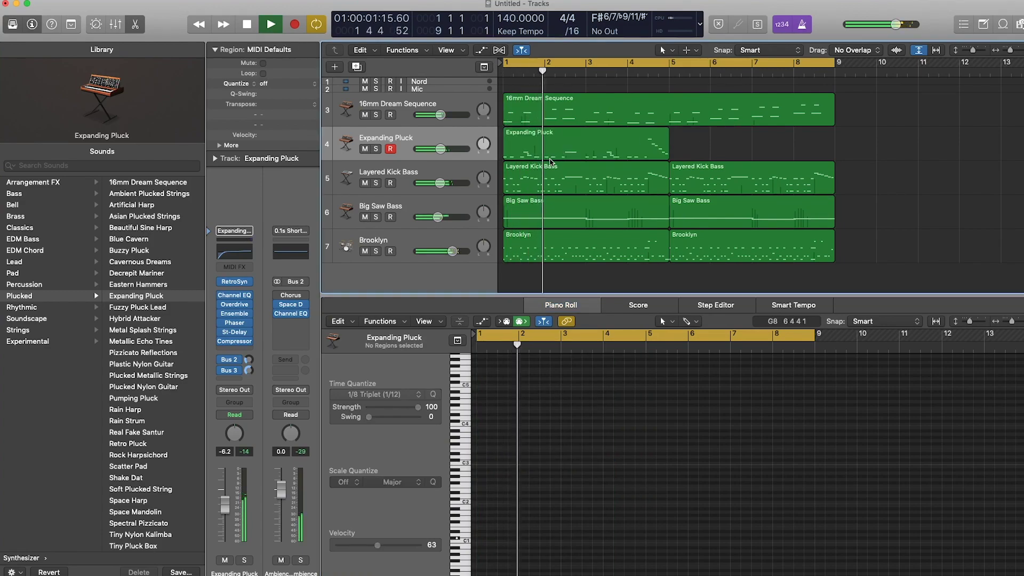
pyautogui.moveTo(544, 153); pyautogui.dragTo(710, 153)
pyautogui.click(892, 207)
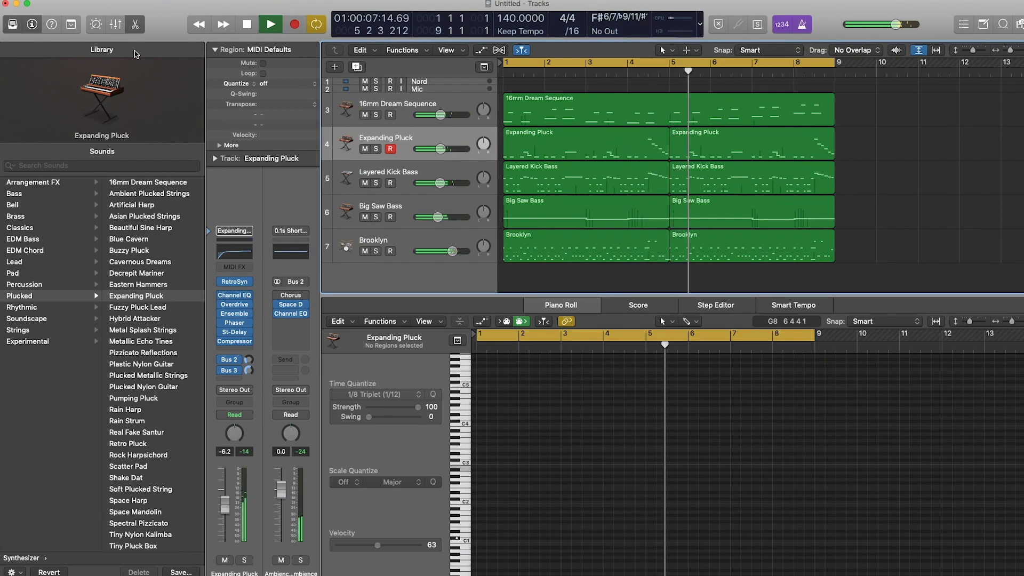
# Color the Brooklyn regions red and the Layered Kick Bass and Big Saw Bass regions yellow
pyautogui.press('ctrl+alt+super+t')
pyautogui.moveTo(864, 271); pyautogui.dragTo(652, 256)
pyautogui.click(1016, 55)
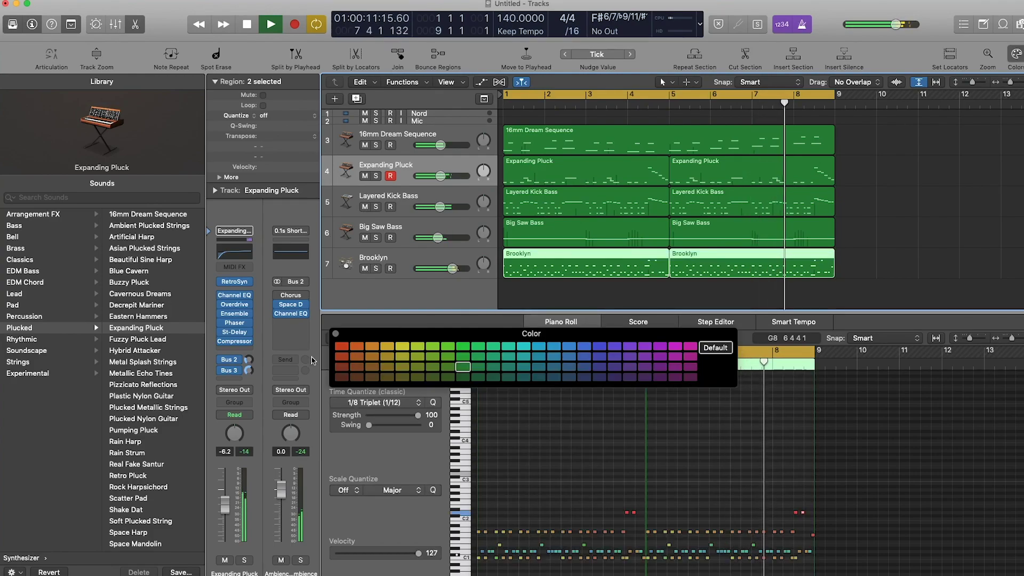
pyautogui.click(341, 346)
pyautogui.moveTo(851, 229); pyautogui.dragTo(662, 203)
pyautogui.click(402, 347)
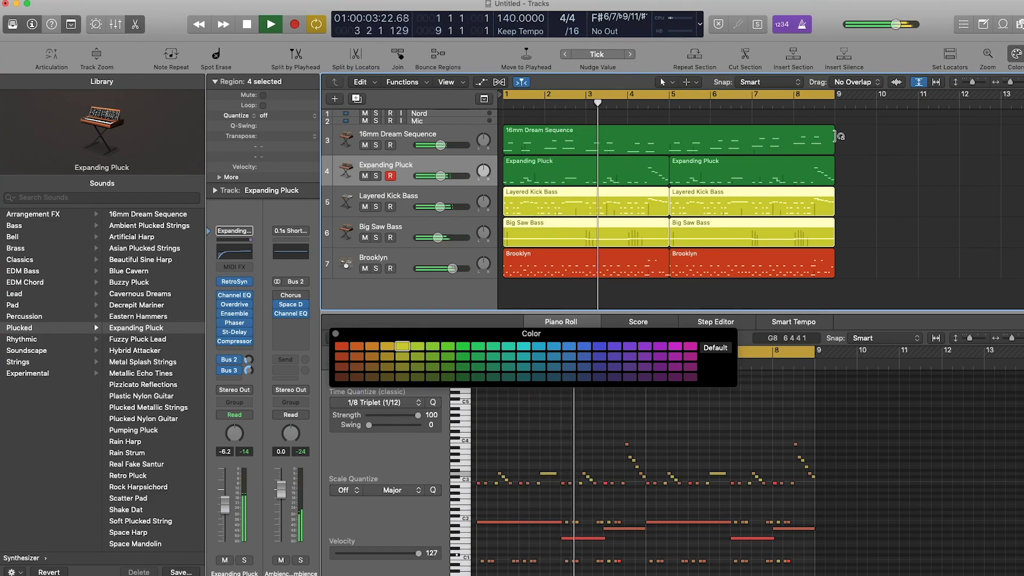
# Color the 16mm Dream Sequence region magenta and both Expanding Pluck regions turquoise, and close the color palette
pyautogui.click(629, 143)
pyautogui.click(690, 347)
pyautogui.moveTo(861, 173); pyautogui.dragTo(648, 175)
pyautogui.click(523, 347)
pyautogui.hotkey('alt', 'c')
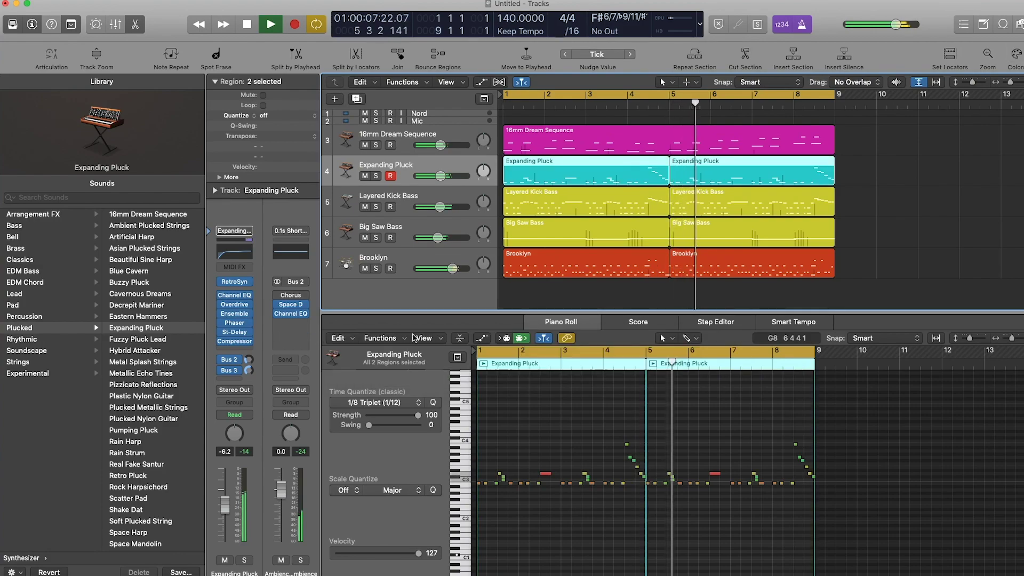
pyautogui.click(903, 241)
pyautogui.press('space')
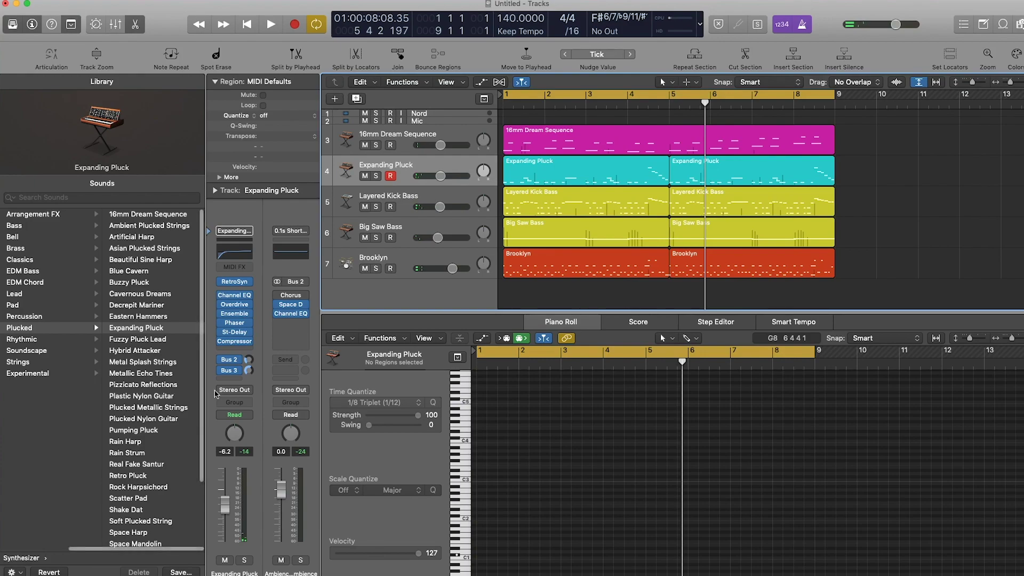
# Make the Brooklyn track taller and raise its volume to 6.0 dB while playing the song from the start
pyautogui.press('Return')
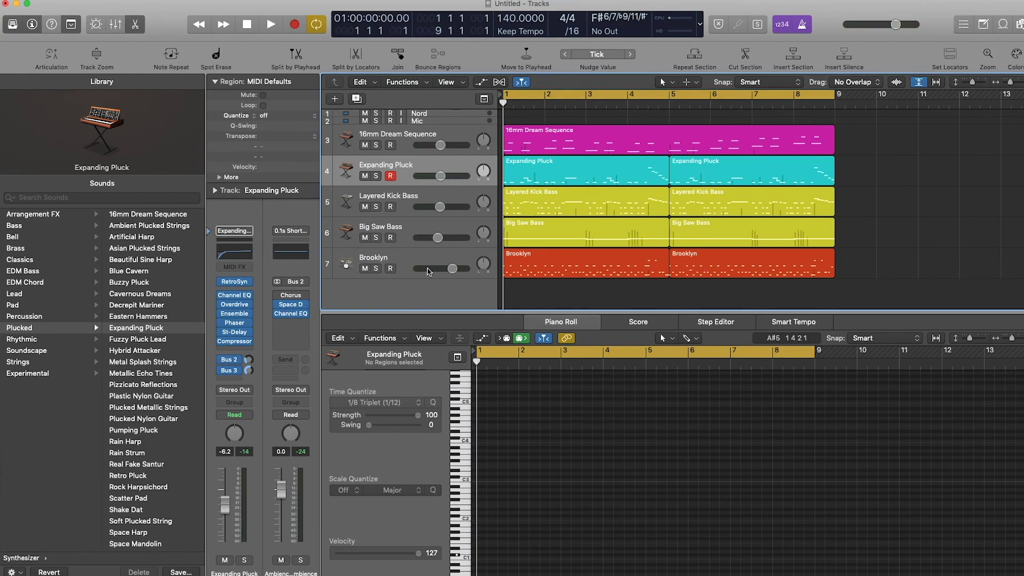
pyautogui.moveTo(427, 277); pyautogui.dragTo(427, 303)
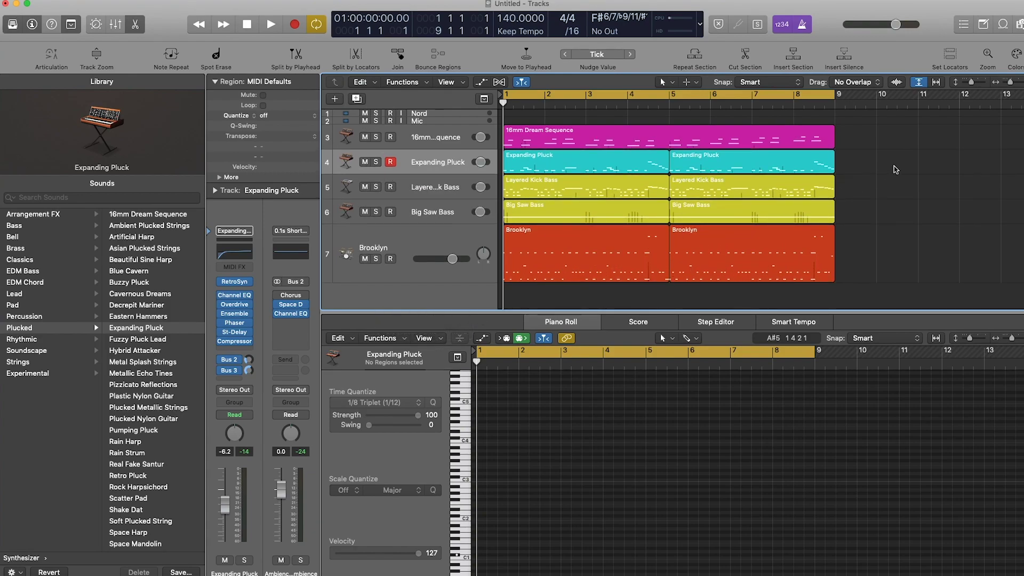
pyautogui.press('space')
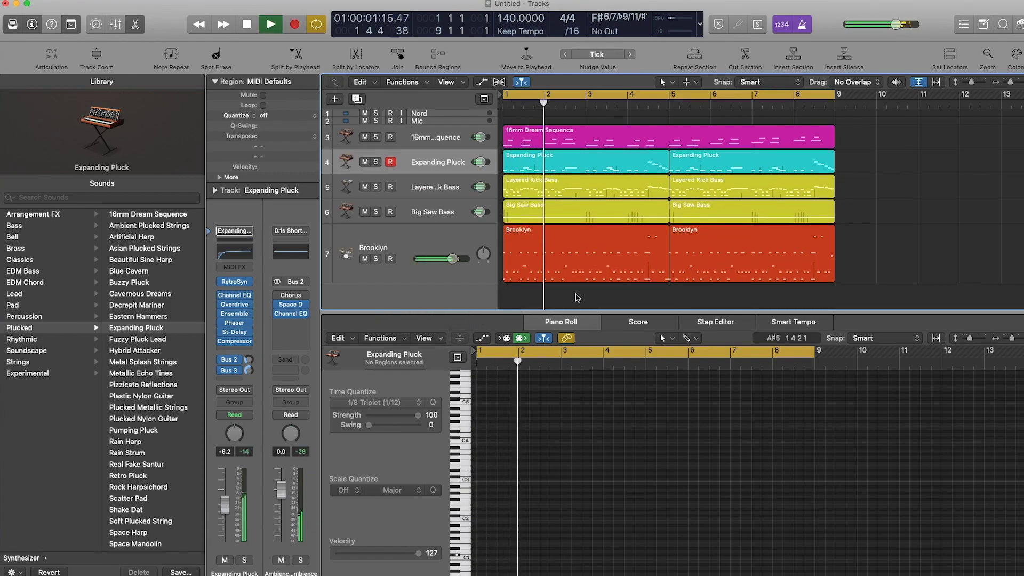
pyautogui.moveTo(452, 259); pyautogui.dragTo(466, 261)
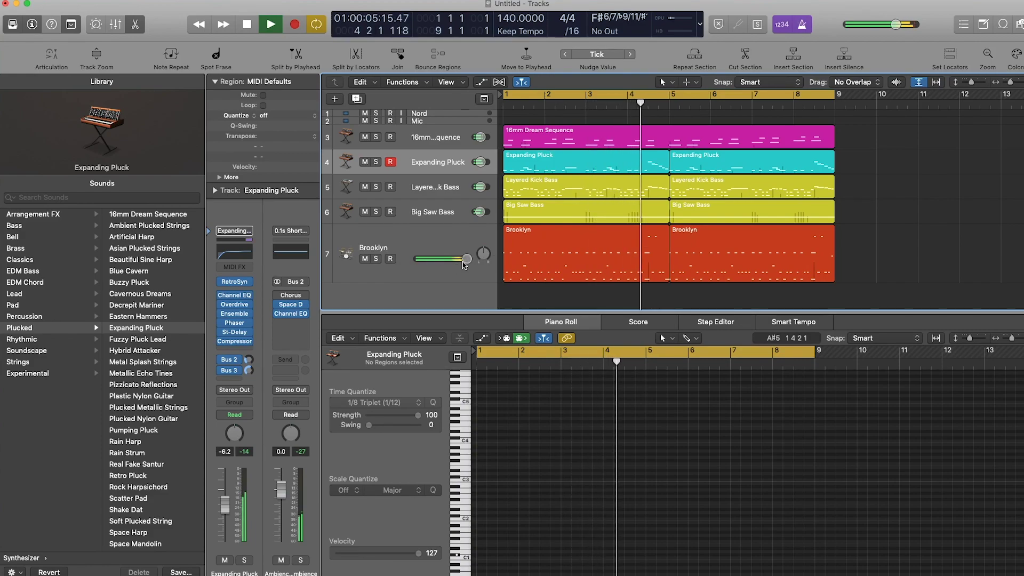
pyautogui.press('space')
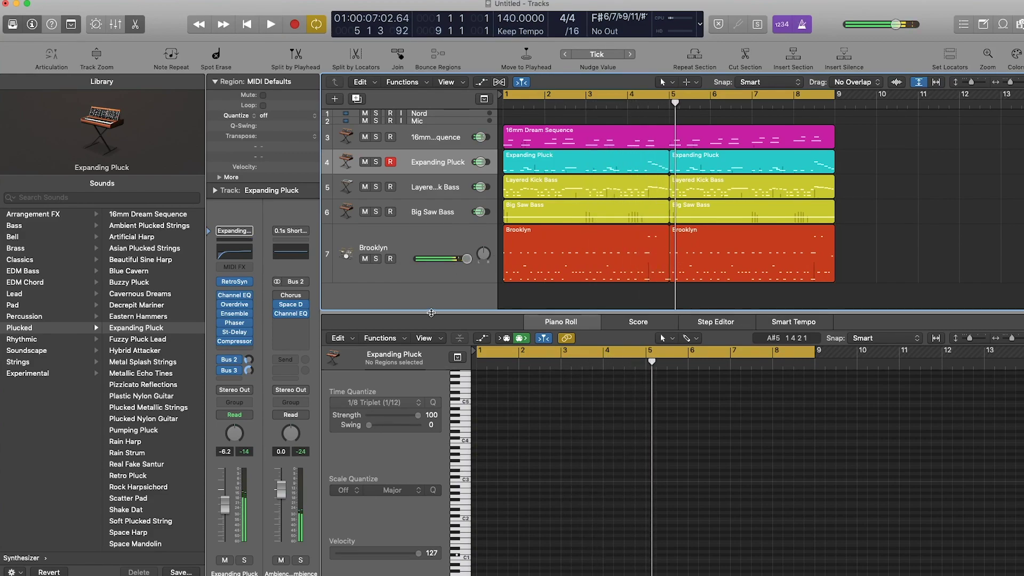
# Show the Mixer and lower the Brooklyn track's volume to 3.0 dB during playback
pyautogui.press('x')
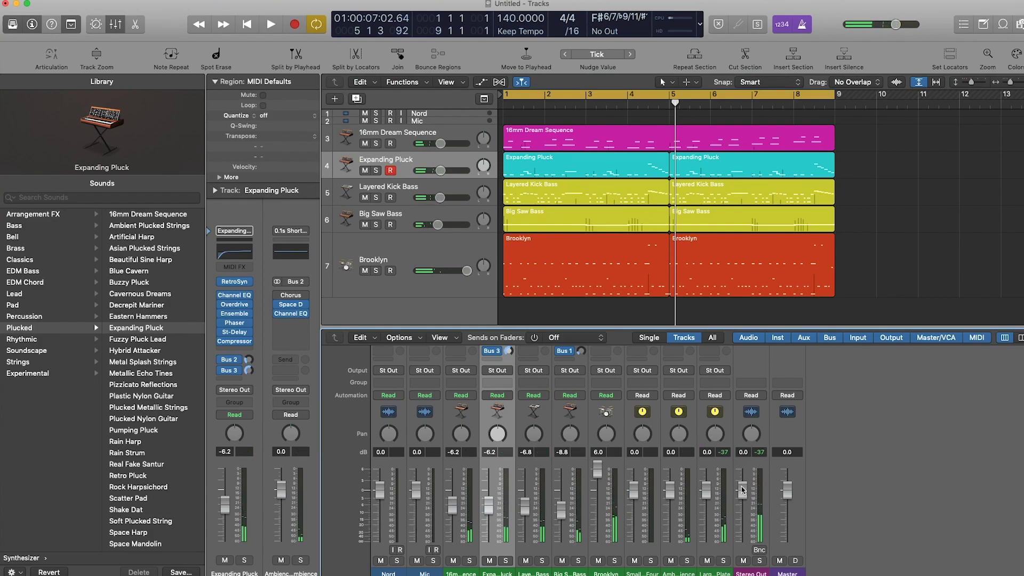
pyautogui.press('space')
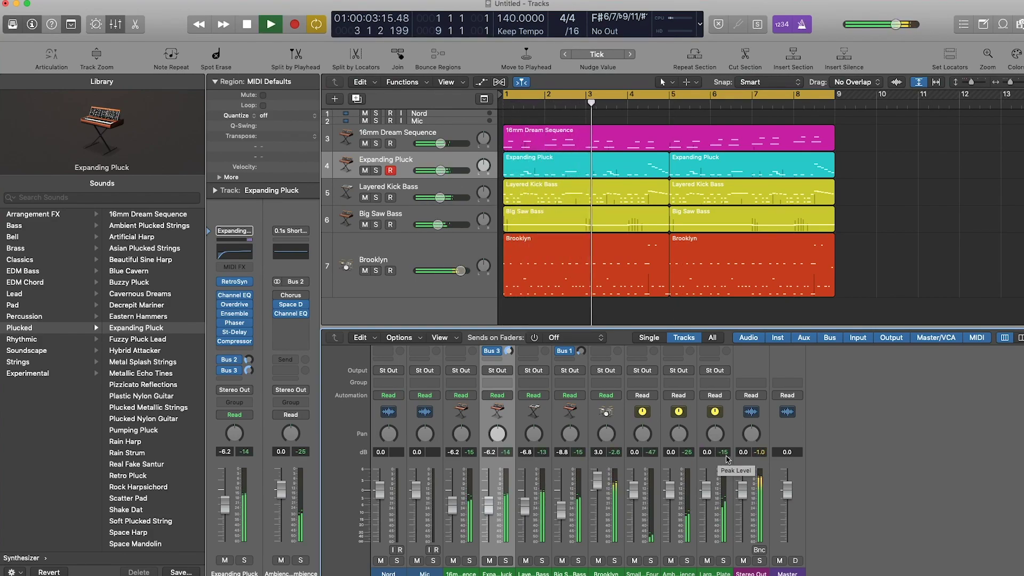
# Add a send from the Brooklyn channel to Bus 3 (Large Plate/4.4s Big Plate) in the Mixer
pyautogui.click(412, 243)
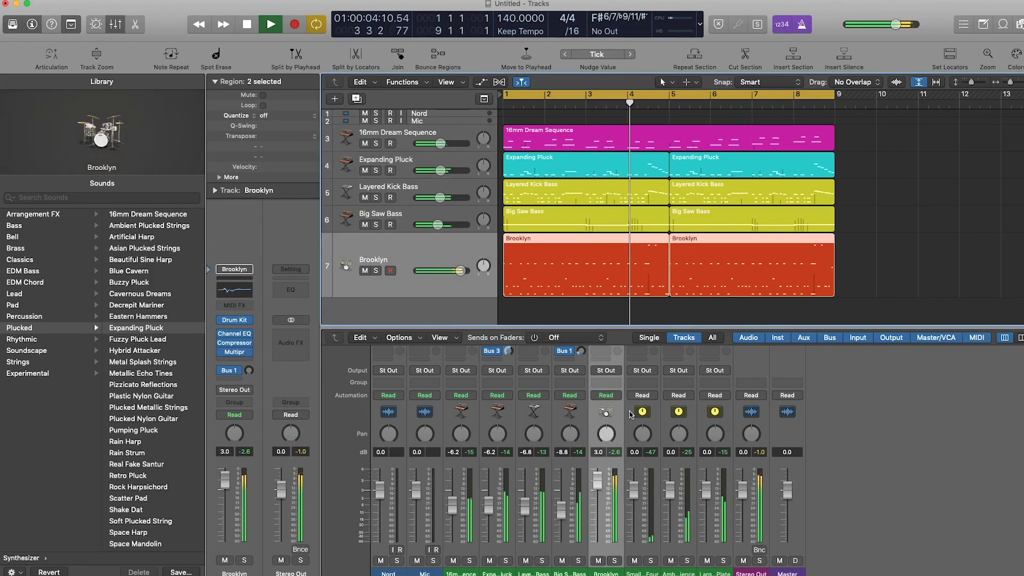
pyautogui.scroll(6, 629, 412)
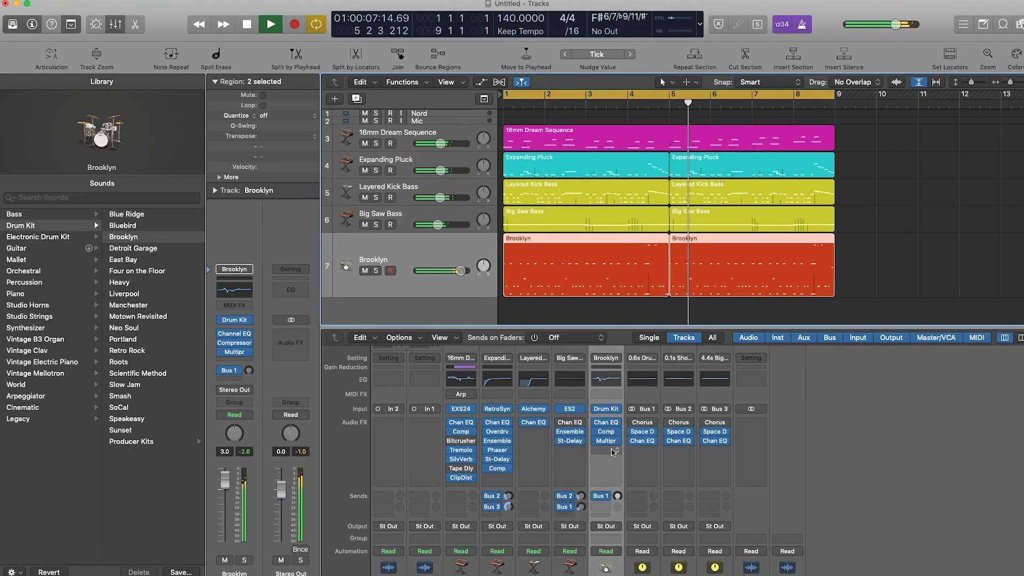
pyautogui.scroll(-5, 617, 435)
pyautogui.scroll(-2, 619, 437)
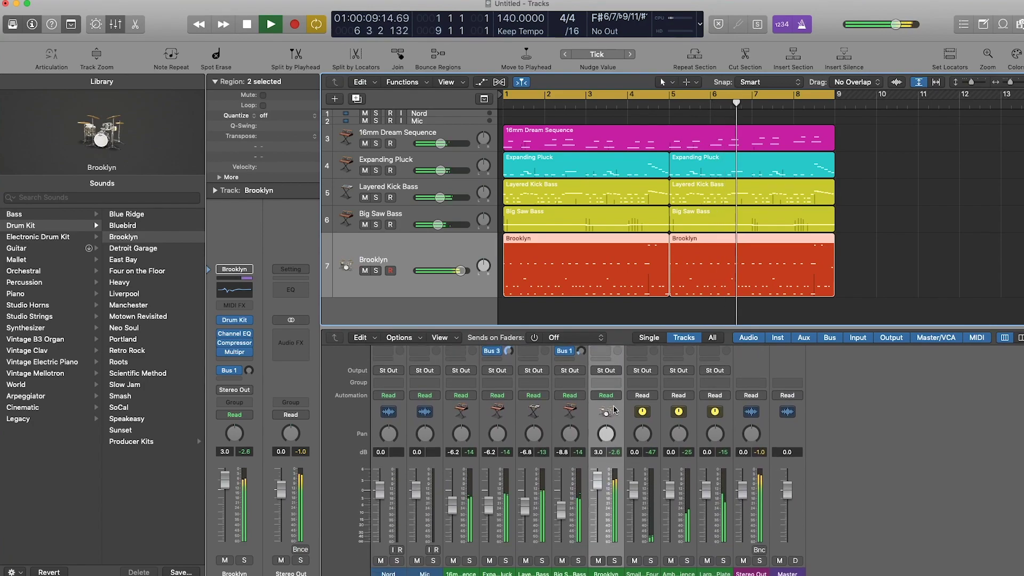
pyautogui.scroll(4, 661, 469)
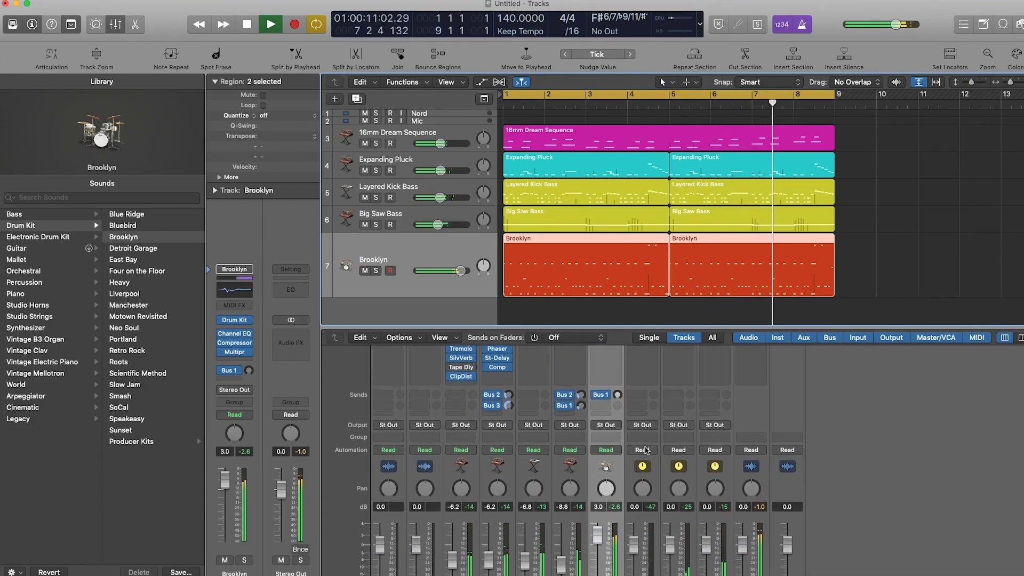
pyautogui.click(602, 384)
pyautogui.moveTo(616, 459)
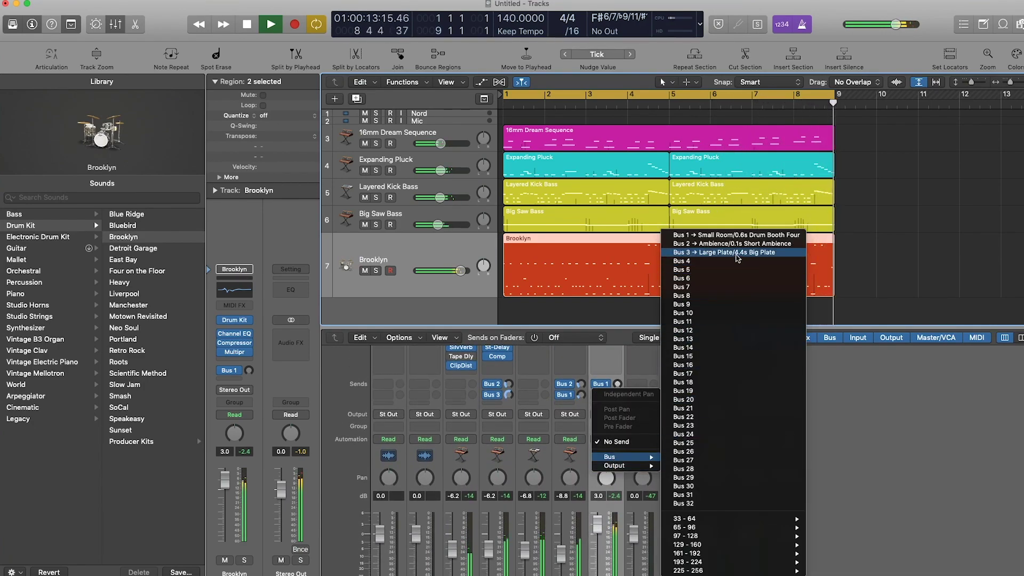
pyautogui.click(723, 252)
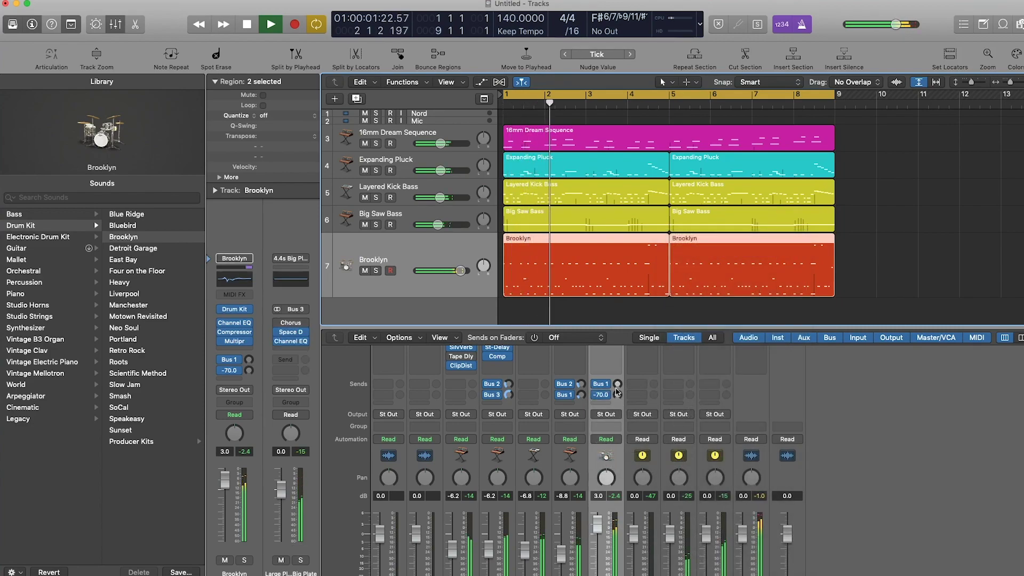
# Set Brooklyn's Bus 3 send level to about -15.2 dB while the track is soloed, and unsolo it
pyautogui.click(614, 560)
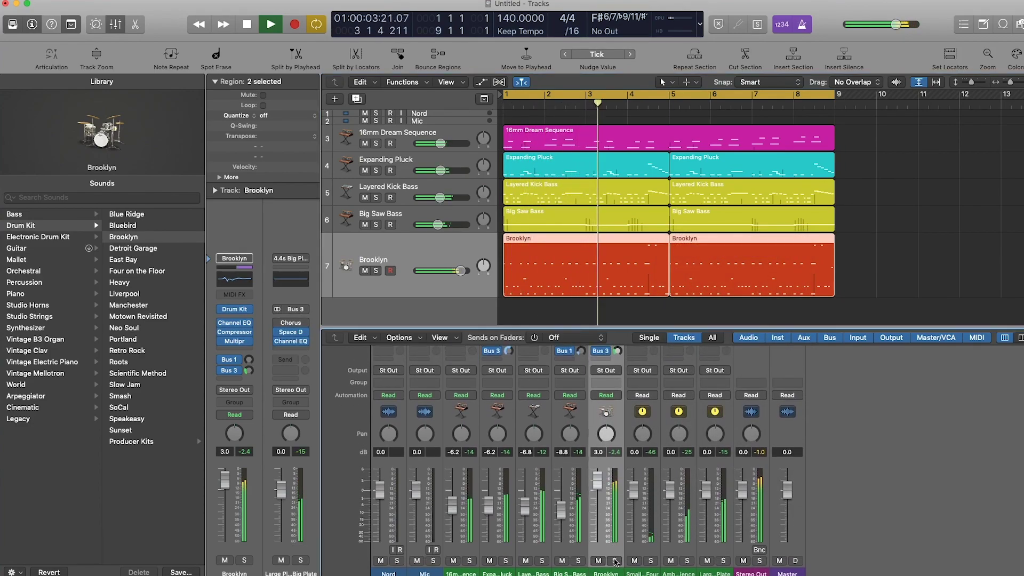
pyautogui.moveTo(617, 350)
pyautogui.mouseDown()
pyautogui.moveTo(616, 333)
pyautogui.moveTo(617, 341)
pyautogui.mouseUp()
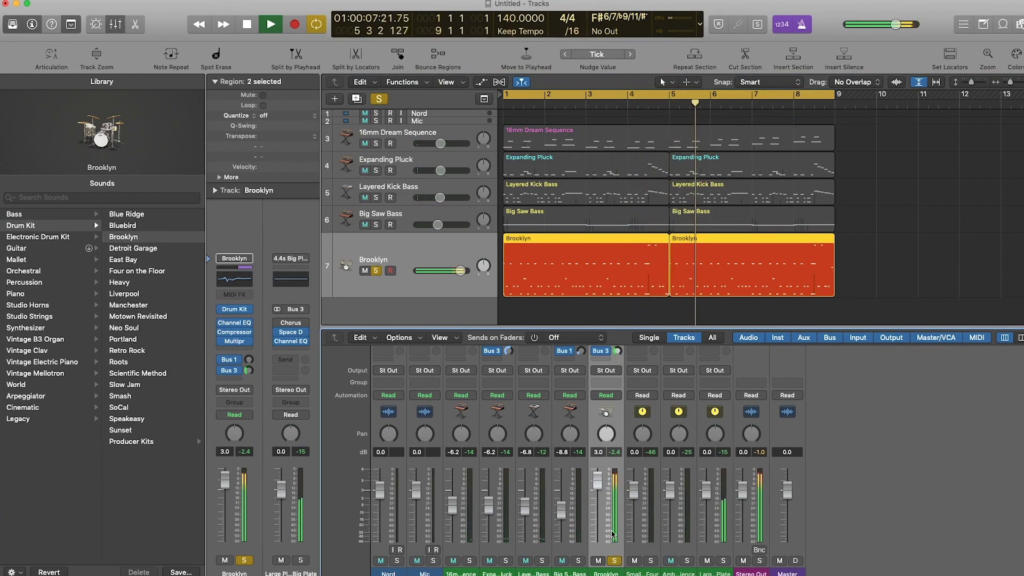
pyautogui.moveTo(617, 350); pyautogui.dragTo(617, 353)
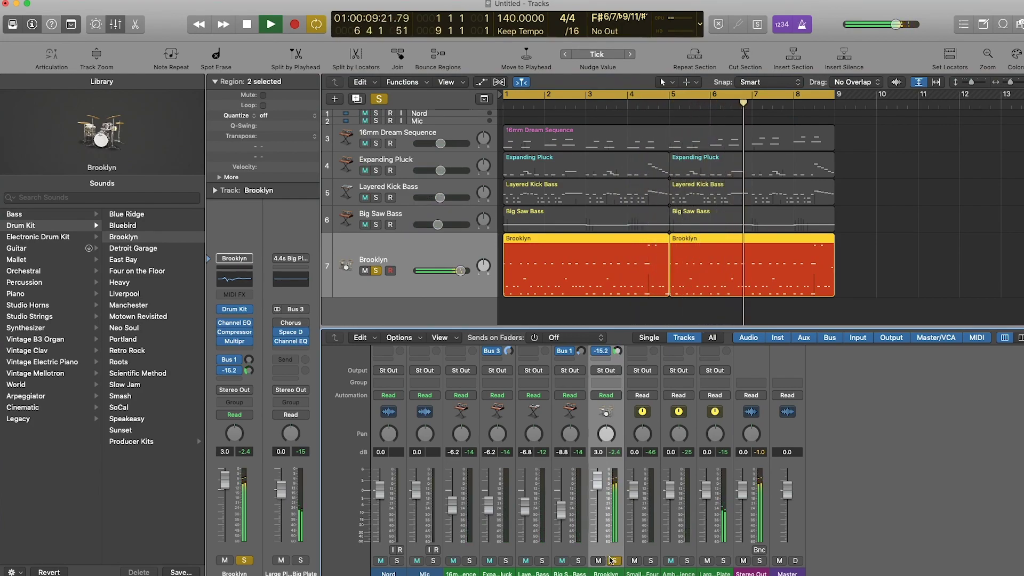
pyautogui.click(614, 559)
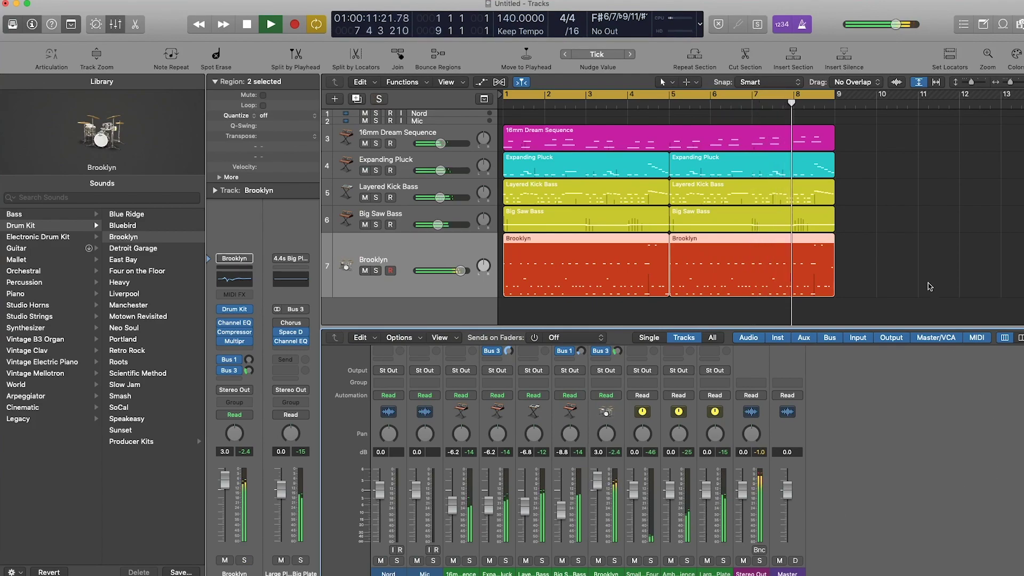
# Deselect the regions, hide the Mixer, and stop playback with the playhead back at the start
pyautogui.click(926, 289)
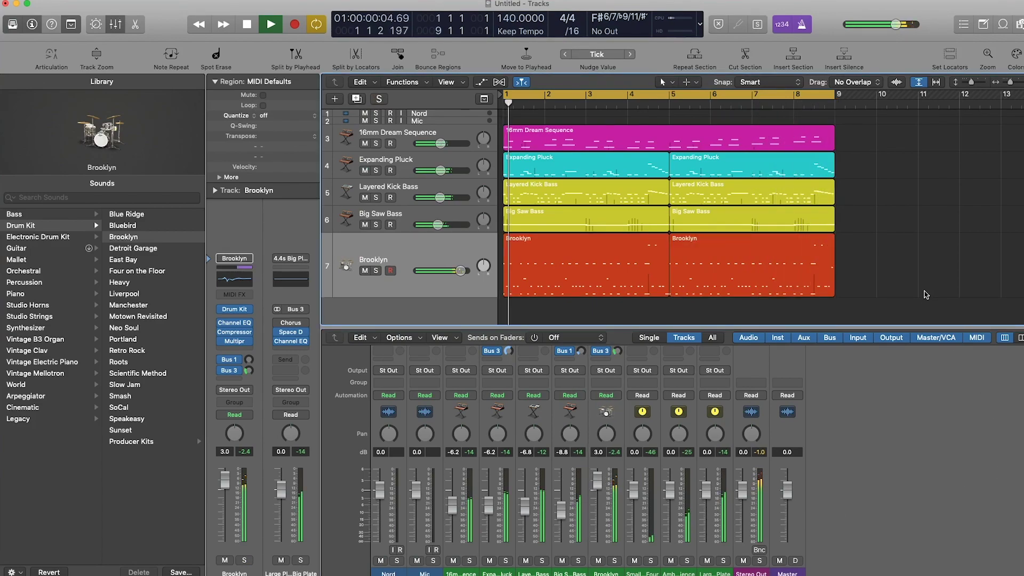
pyautogui.press('x')
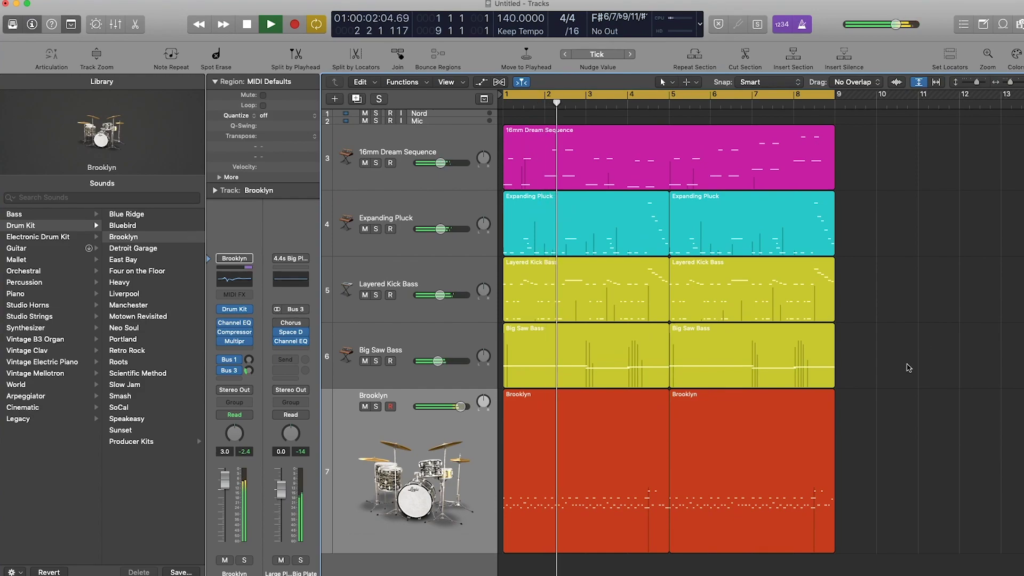
pyautogui.press('space')
pyautogui.press('Return')
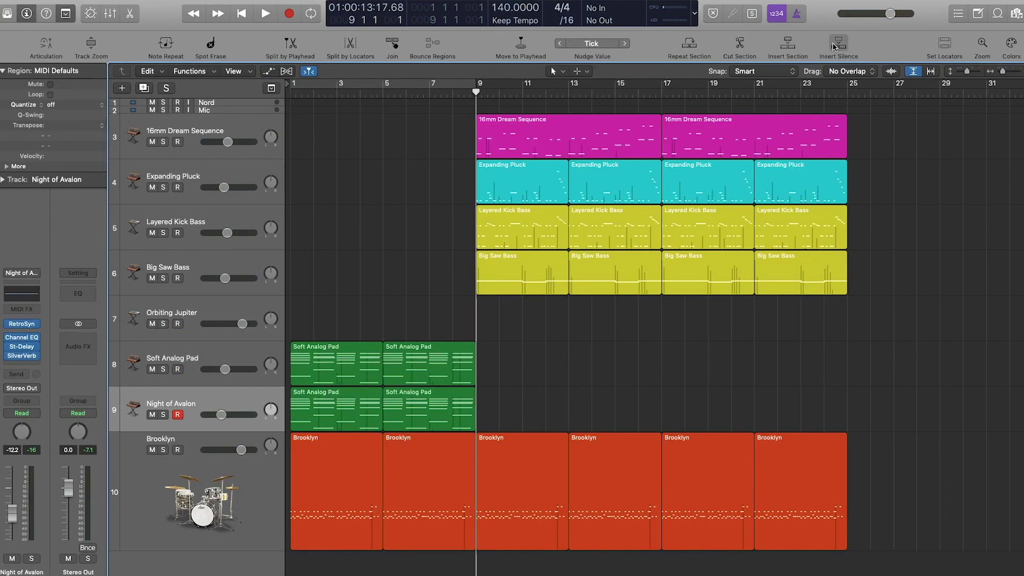
# Insert eight bars of silence and move the shifted bar 9 to 17 pad and Brooklyn regions back to bar 1
pyautogui.click(842, 56)
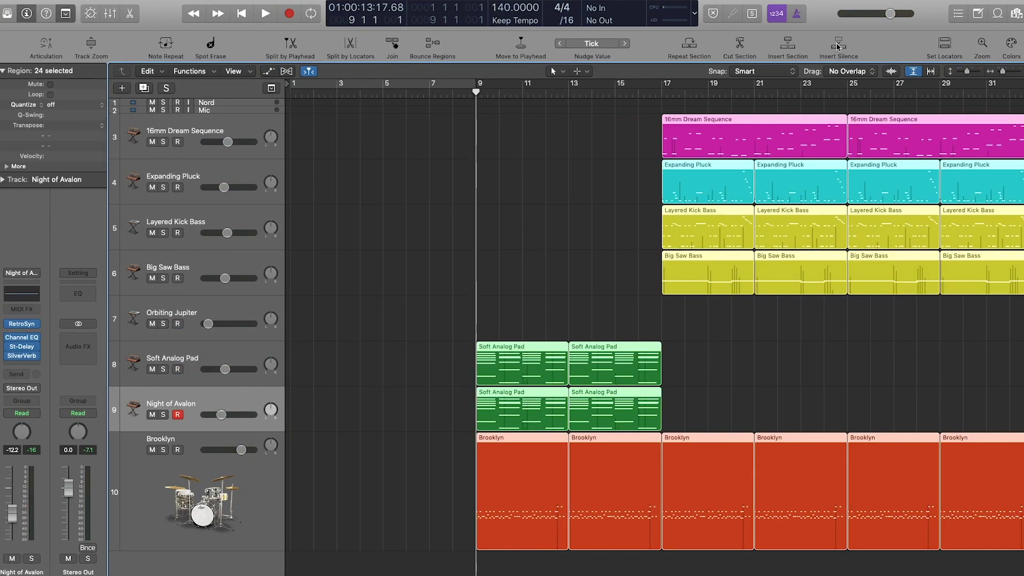
pyautogui.click(567, 246)
pyautogui.moveTo(618, 319); pyautogui.dragTo(549, 532)
pyautogui.moveTo(515, 371); pyautogui.dragTo(293, 376)
pyautogui.click(466, 280)
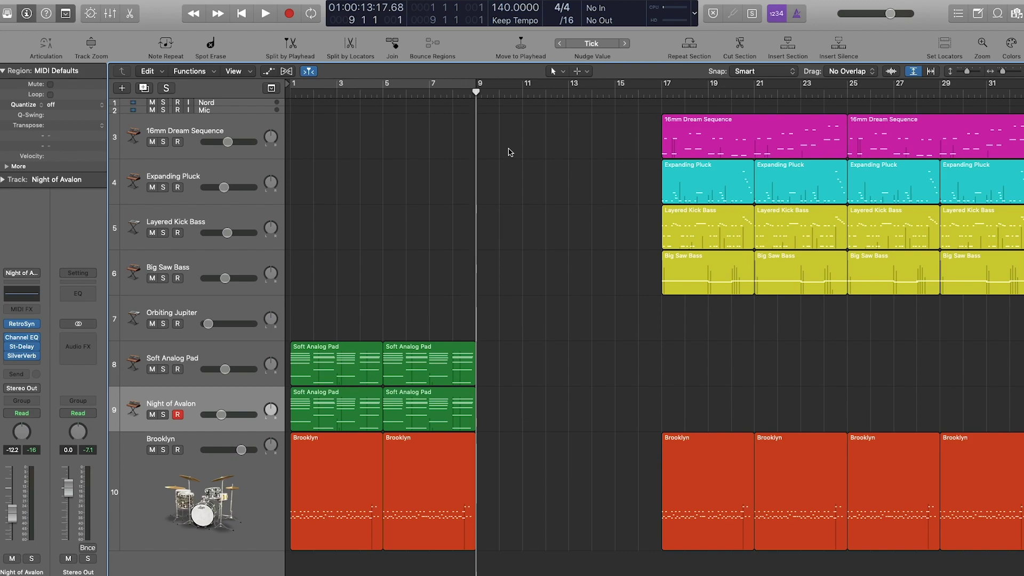
# Record a four-bar part on the 16mm Dream Sequence track from bar 9 and move the new region to bar 13
pyautogui.click(187, 137)
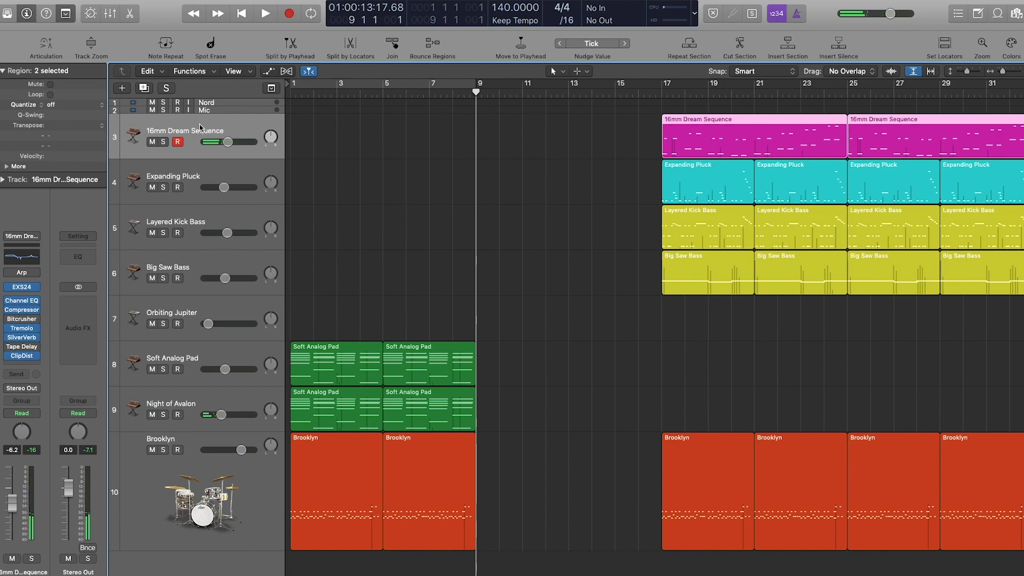
pyautogui.press('r')
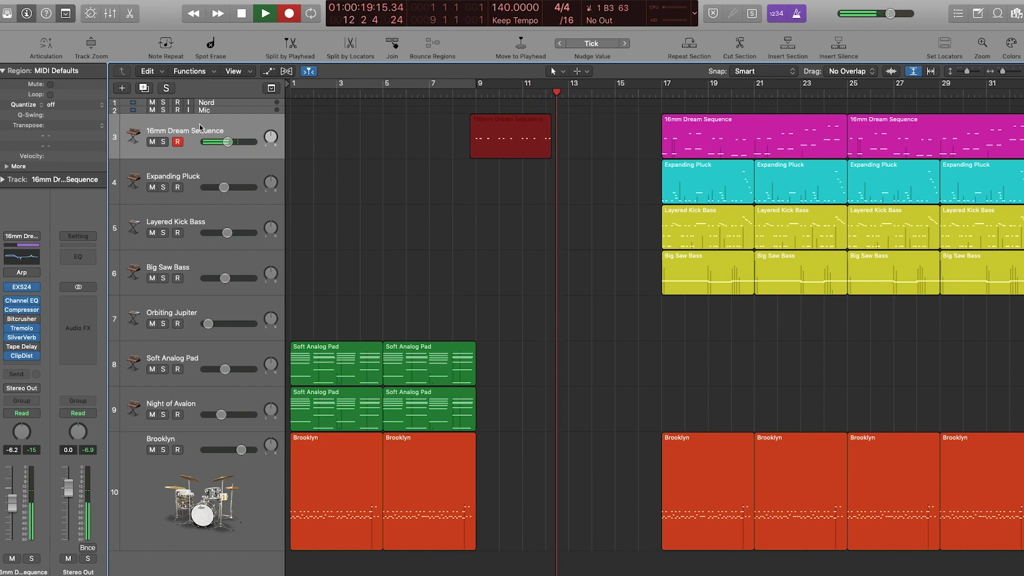
pyautogui.press('space')
pyautogui.moveTo(511, 141); pyautogui.dragTo(604, 144)
pyautogui.moveTo(616, 94); pyautogui.dragTo(638, 97)
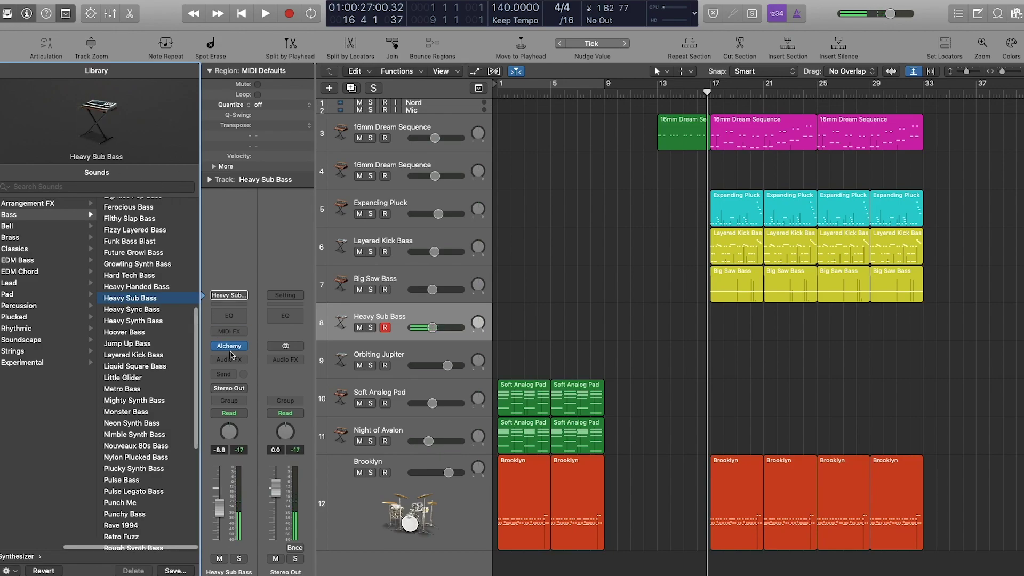
# Replace Alchemy on the Heavy Sub Bass track with a stereo ES1 and load its Sub Bass preset from 03 Synth Bass
pyautogui.click(228, 348)
pyautogui.moveTo(255, 311)
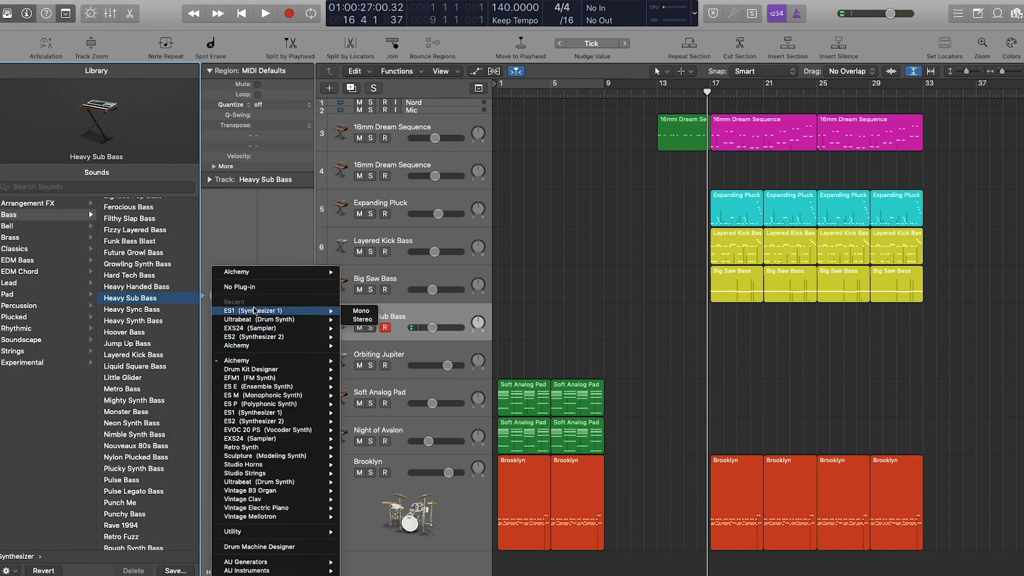
pyautogui.click(362, 319)
pyautogui.click(112, 28)
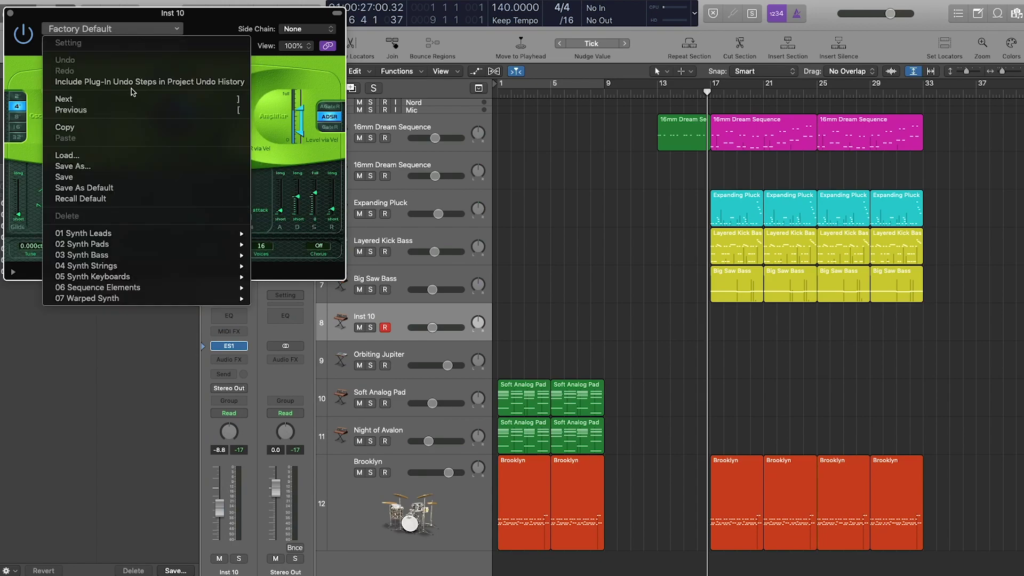
pyautogui.moveTo(131, 256)
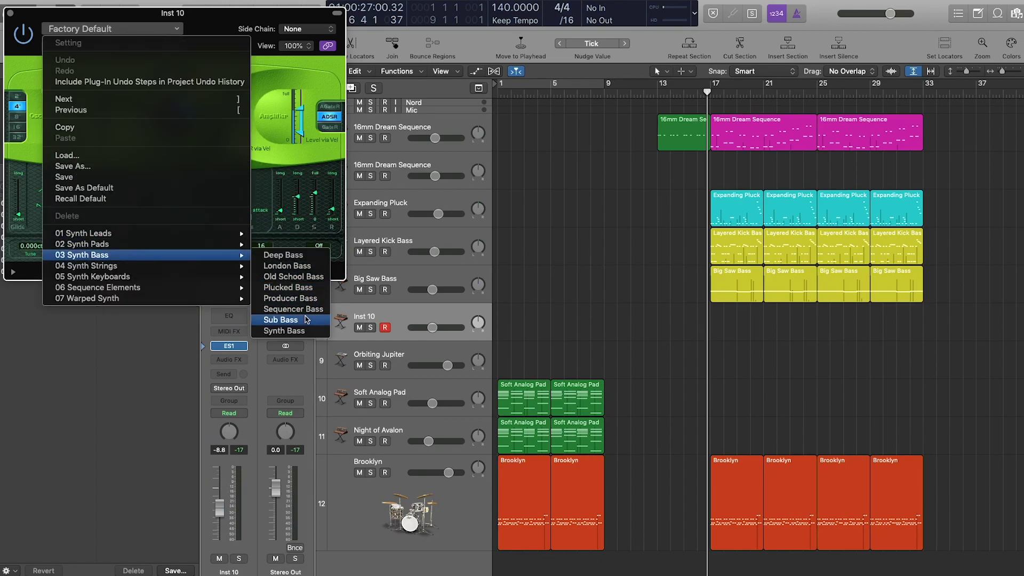
pyautogui.click(280, 319)
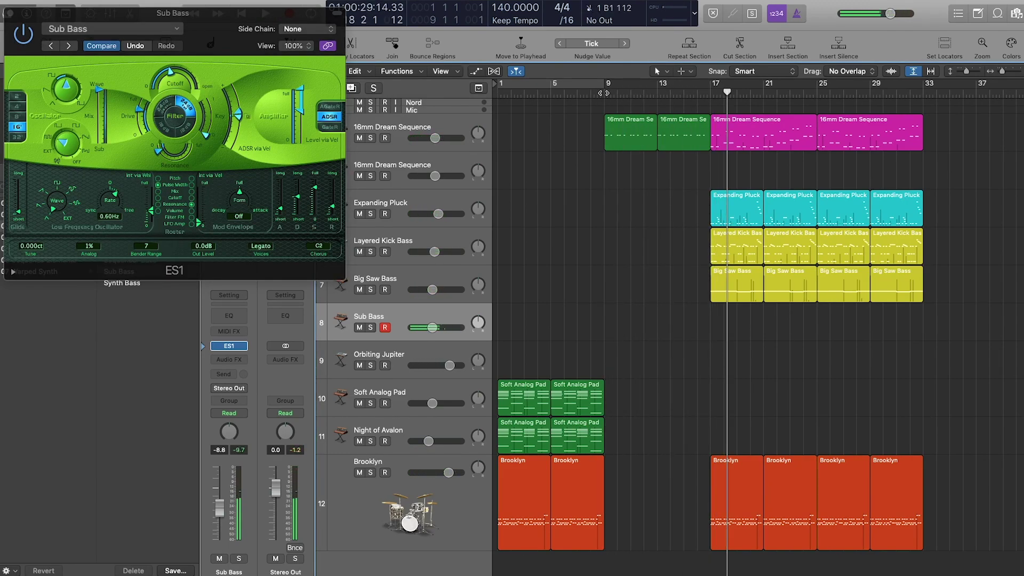
# Cycle bars 9 to 17 and record a Sub Bass part over that range
pyautogui.moveTo(603, 84); pyautogui.dragTo(708, 85)
pyautogui.press('space')
pyautogui.press('r')
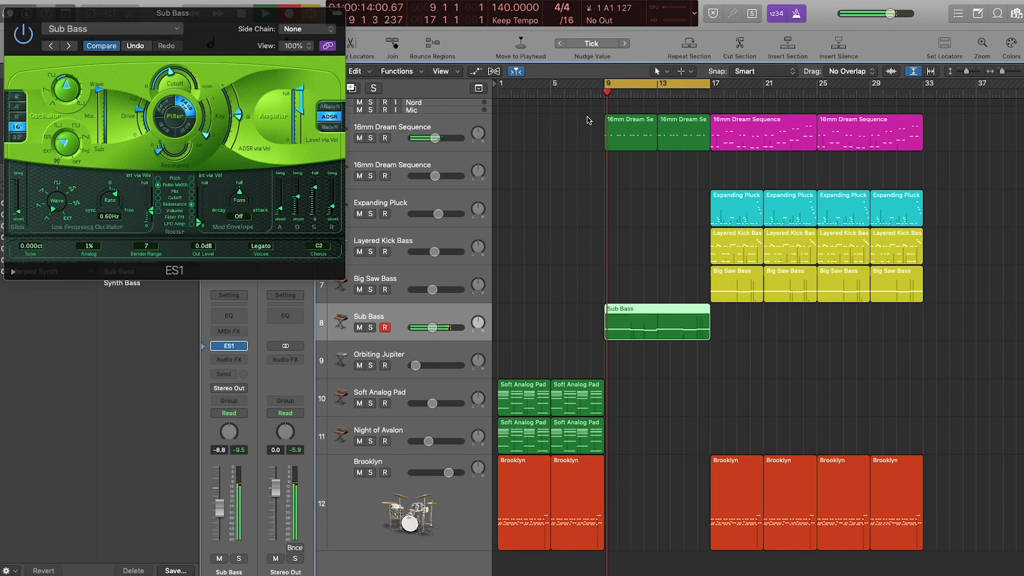
pyautogui.press('b')
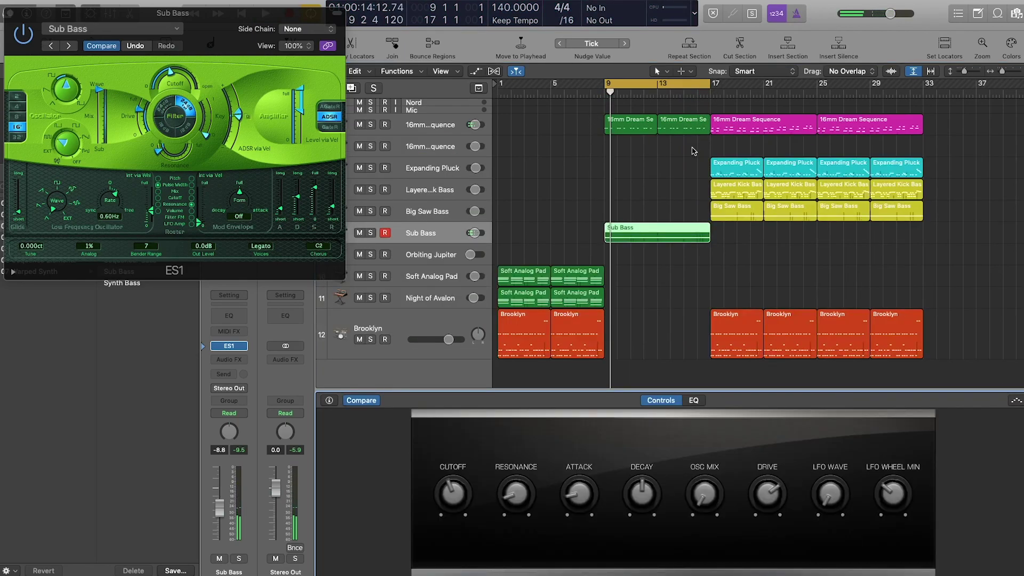
pyautogui.press('x')
pyautogui.press('x')
# Move all regions starting from bar 17 one bar onward to bar 18, and extend the preceding 16mm Dream Sequence region to meet them
pyautogui.click(723, 94)
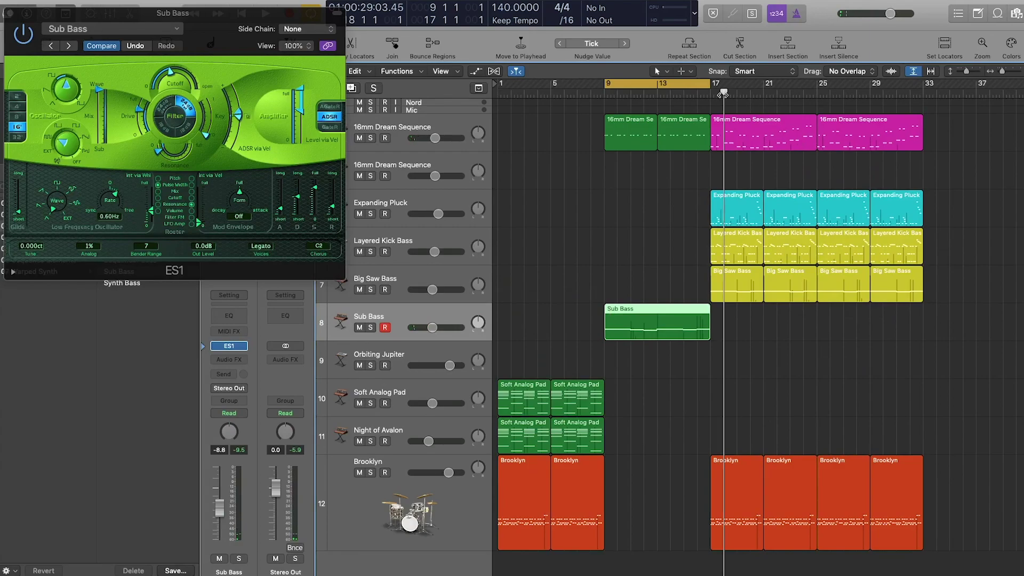
pyautogui.moveTo(765, 109); pyautogui.dragTo(908, 525)
pyautogui.moveTo(746, 140); pyautogui.dragTo(759, 140)
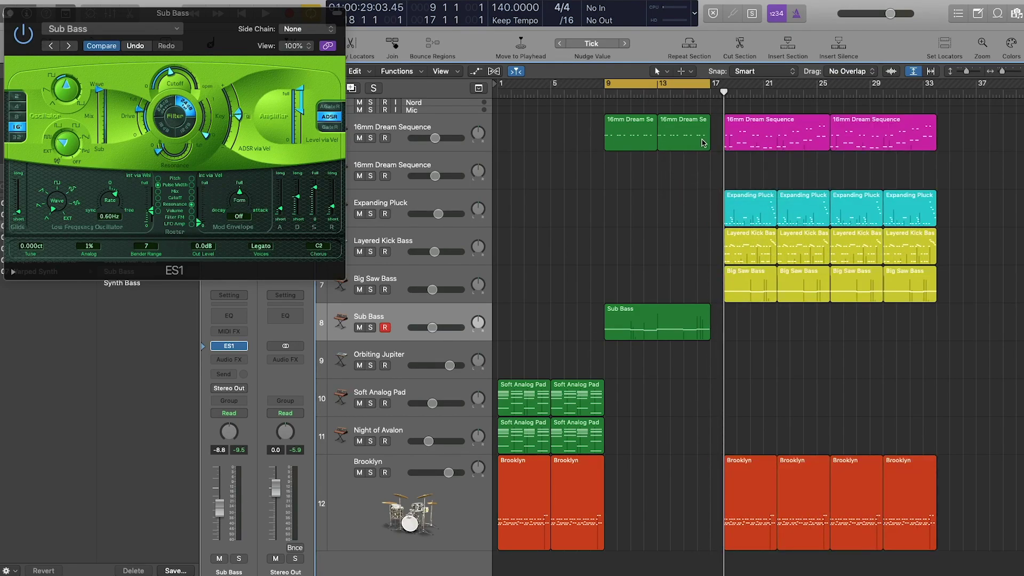
pyautogui.moveTo(709, 126); pyautogui.dragTo(722, 126)
# Play back the transition into bar 18 and open the Sub Bass region for editing
pyautogui.click(712, 95)
pyautogui.press('space')
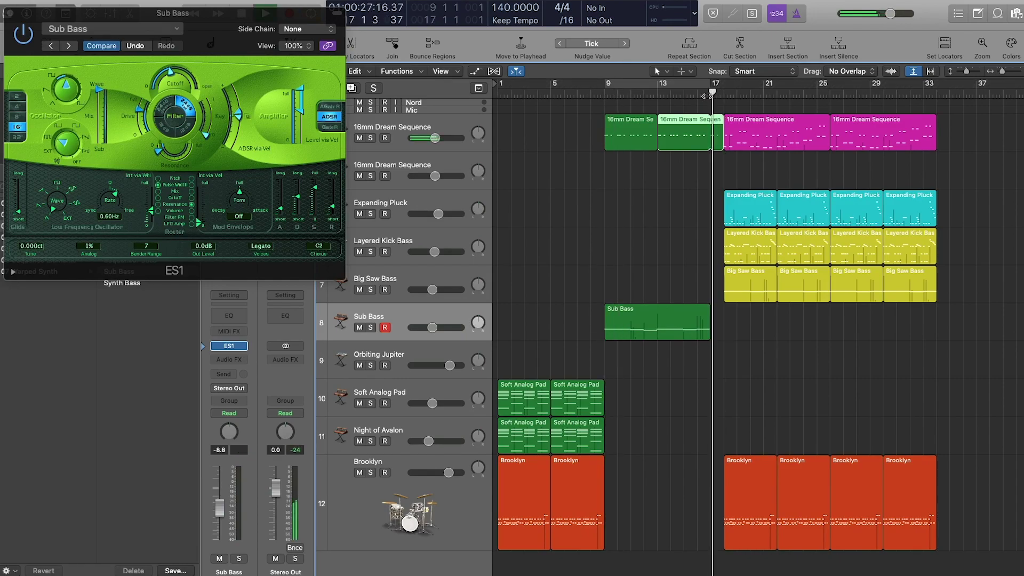
pyautogui.click(667, 196)
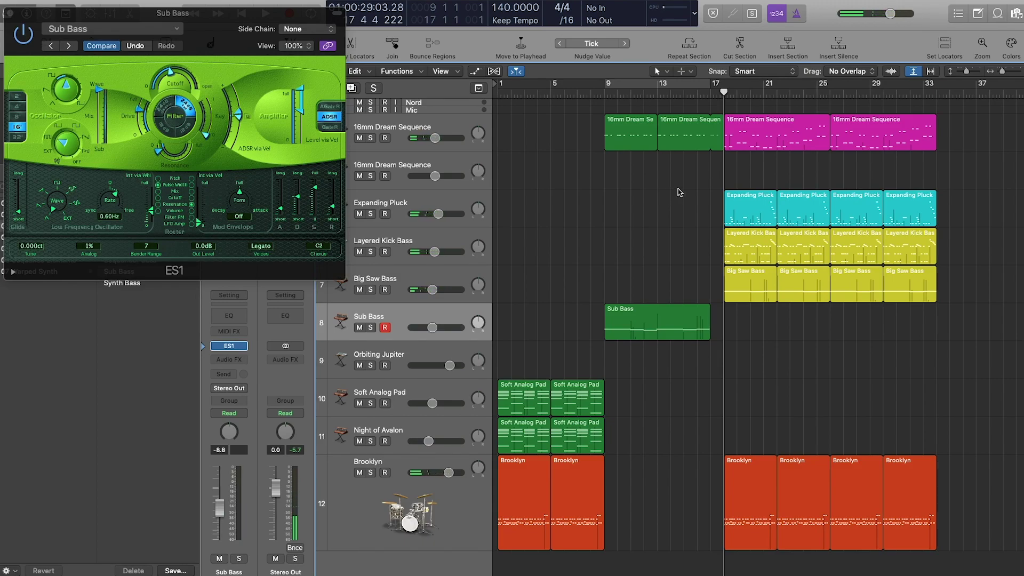
pyautogui.doubleClick(662, 317)
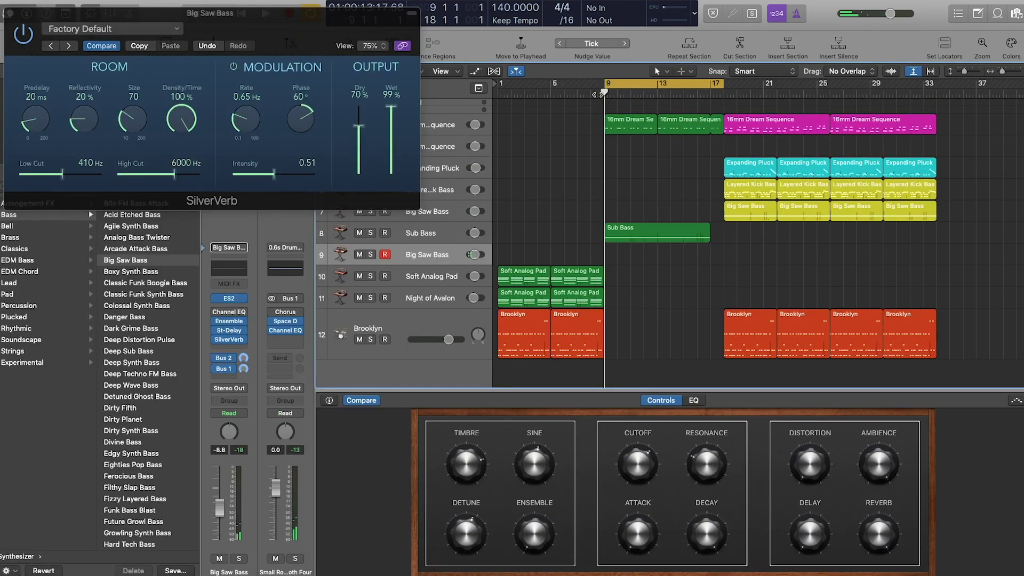
# Audition the new Big Saw Bass track over the bars 9 to 18 cycle and close its SilverVerb window
pyautogui.press('space')
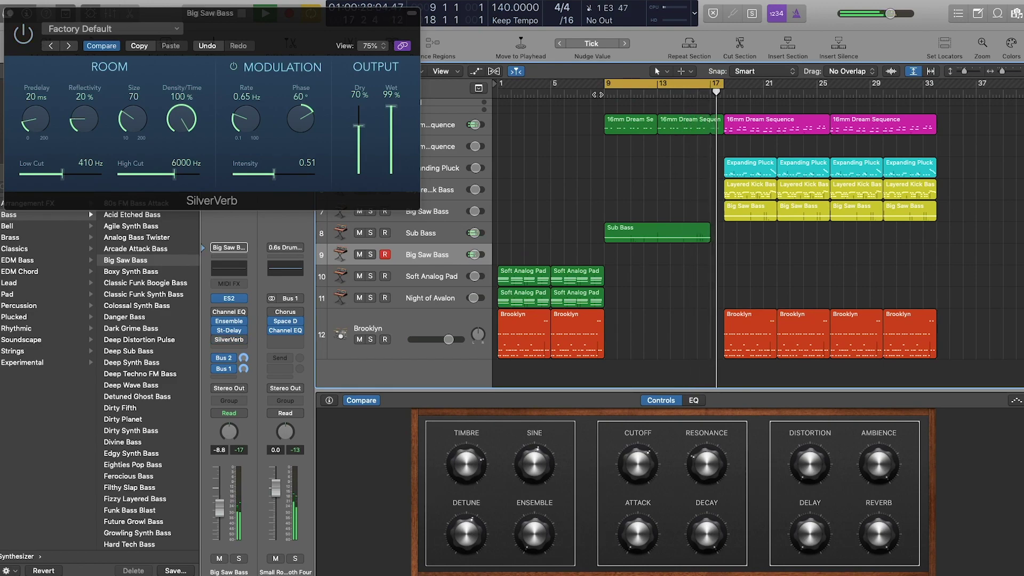
pyautogui.press('super+w')
pyautogui.press('space')
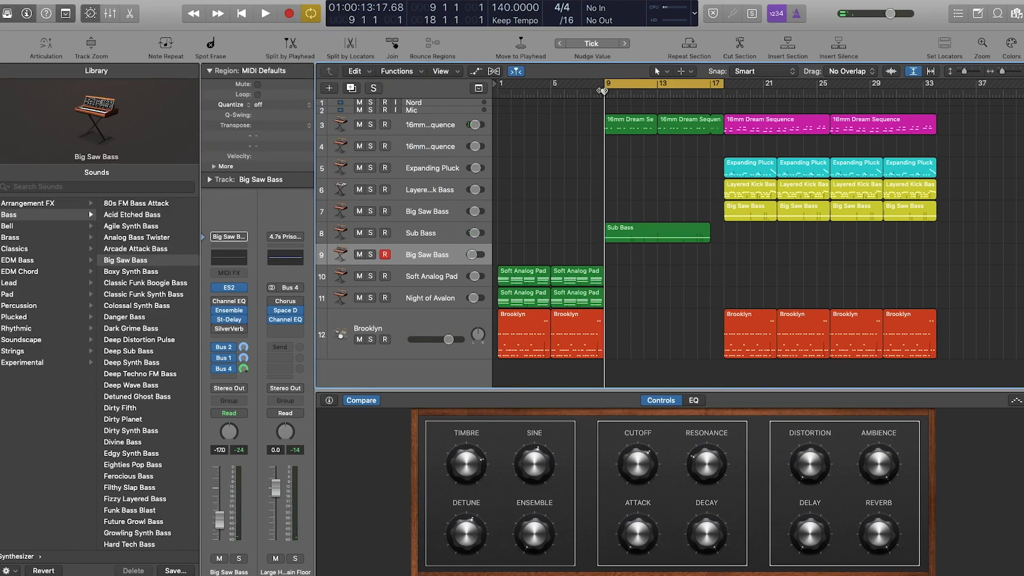
# Record a Big Saw Bass part over the bars 9 to 18 cycle and open the recorded region
pyautogui.press('space')
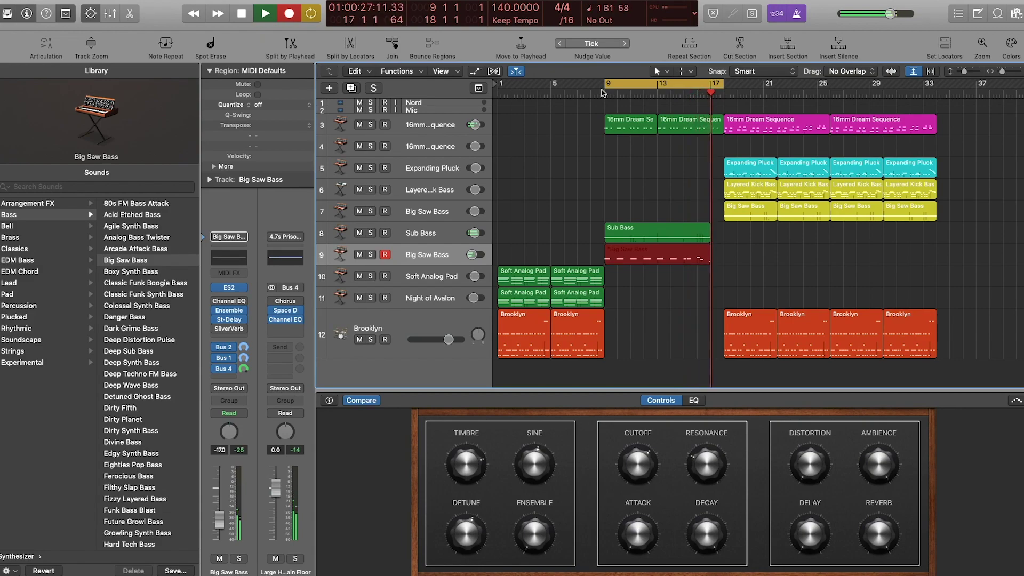
pyautogui.press('space')
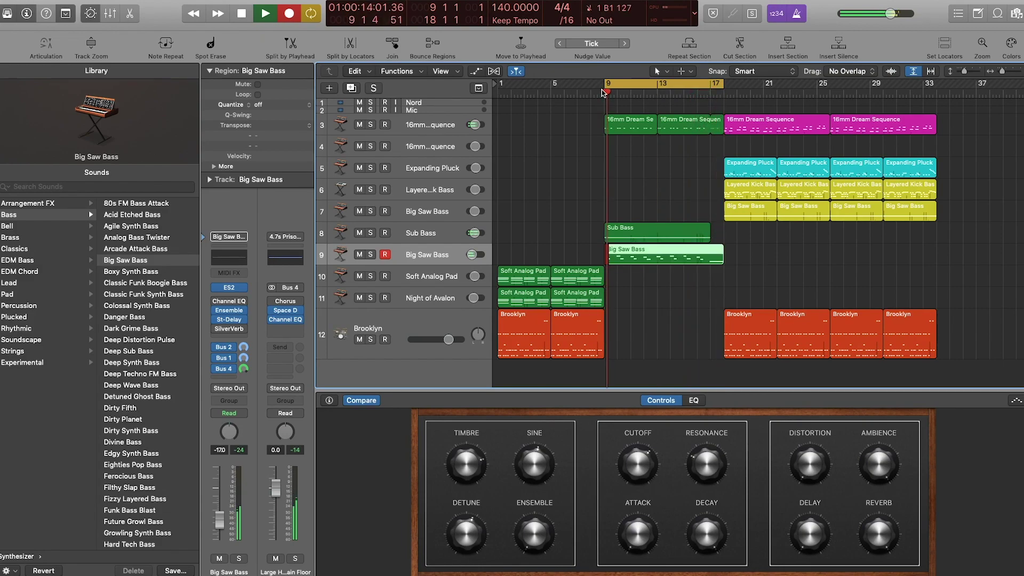
pyautogui.doubleClick(637, 254)
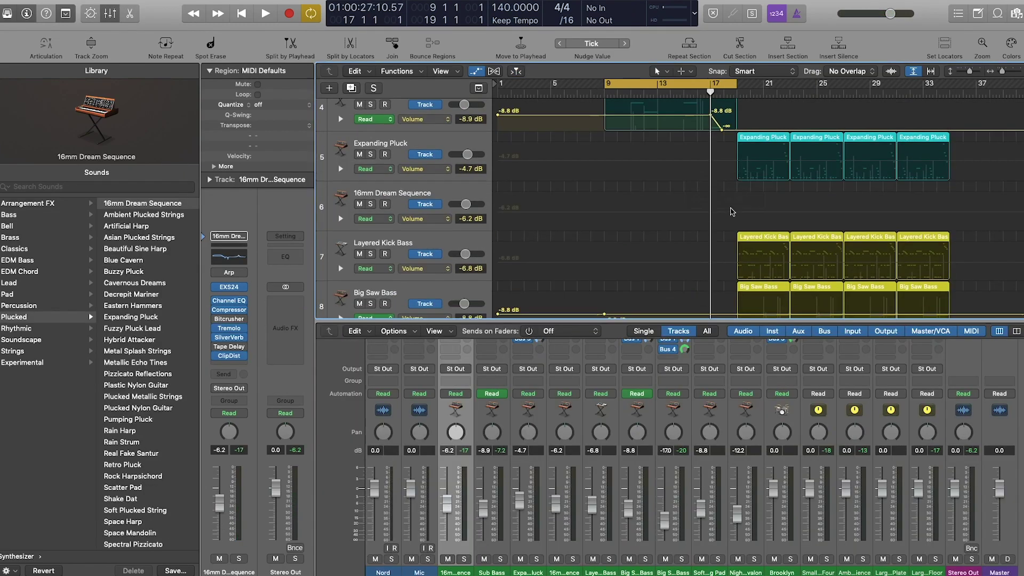
# Fade the second Big Saw Bass track's volume from -17.0 dB at bar 17 to -∞ dB at about 17 4 3, and hide the automation during playback
pyautogui.scroll(-5, 712, 187)
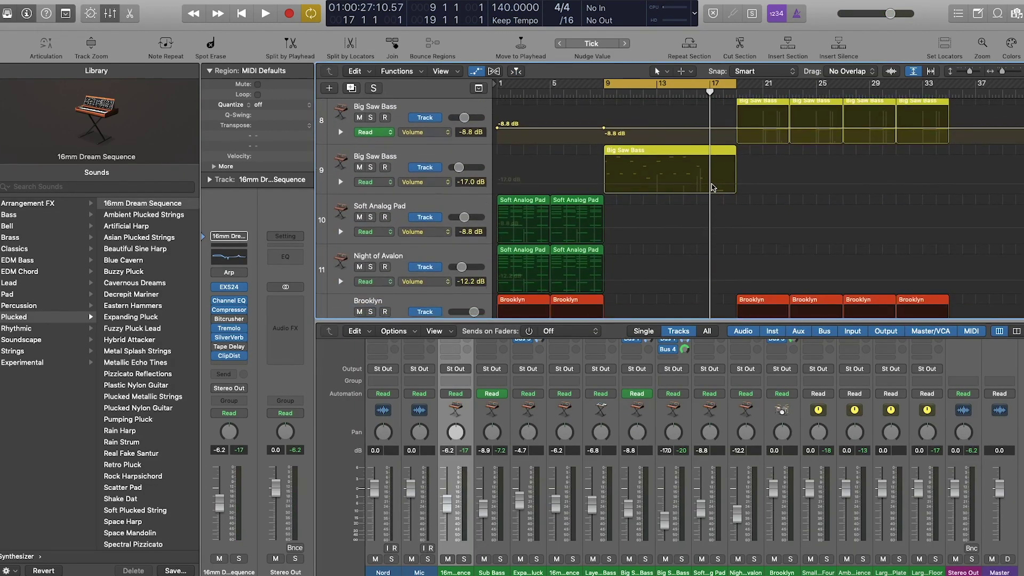
pyautogui.moveTo(722, 186); pyautogui.dragTo(721, 196)
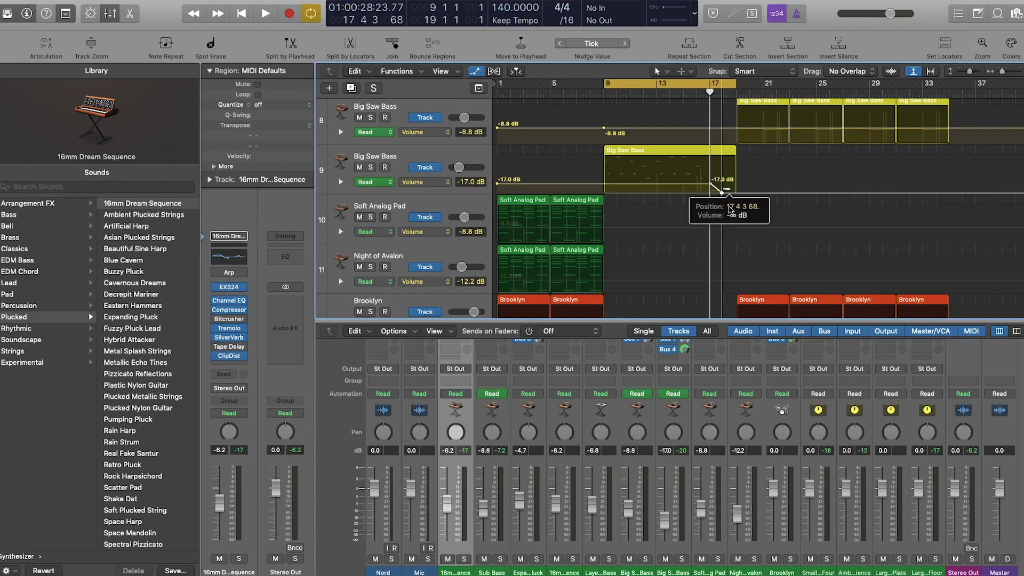
pyautogui.scroll(2, 533, 160)
pyautogui.press('space')
pyautogui.press('a')
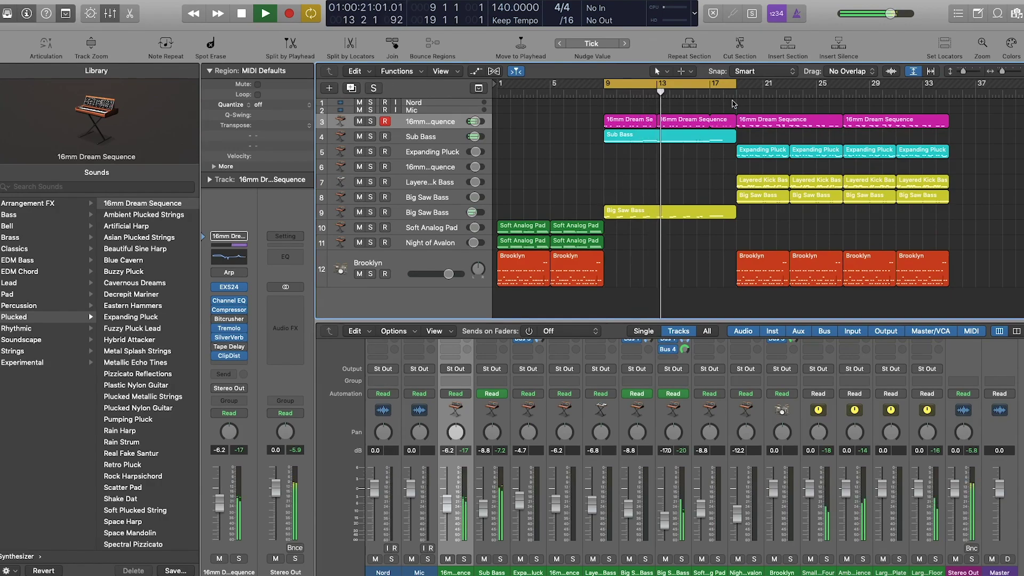
# Extend the cycle range to bar 35 and briefly solo the Layered Kick Bass and upper Big Saw Bass tracks in turn
pyautogui.moveTo(736, 84); pyautogui.dragTo(948, 84)
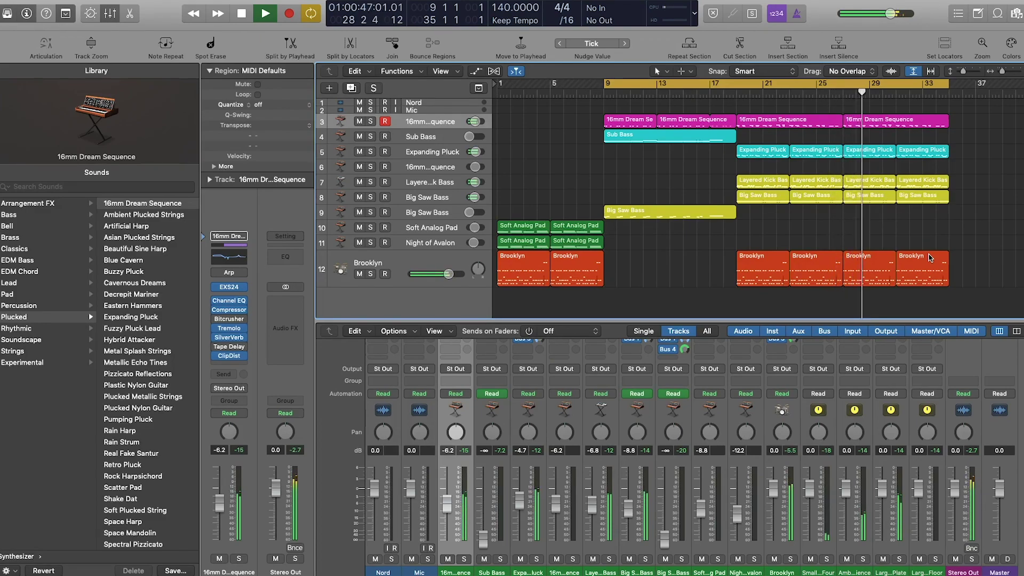
pyautogui.click(370, 182)
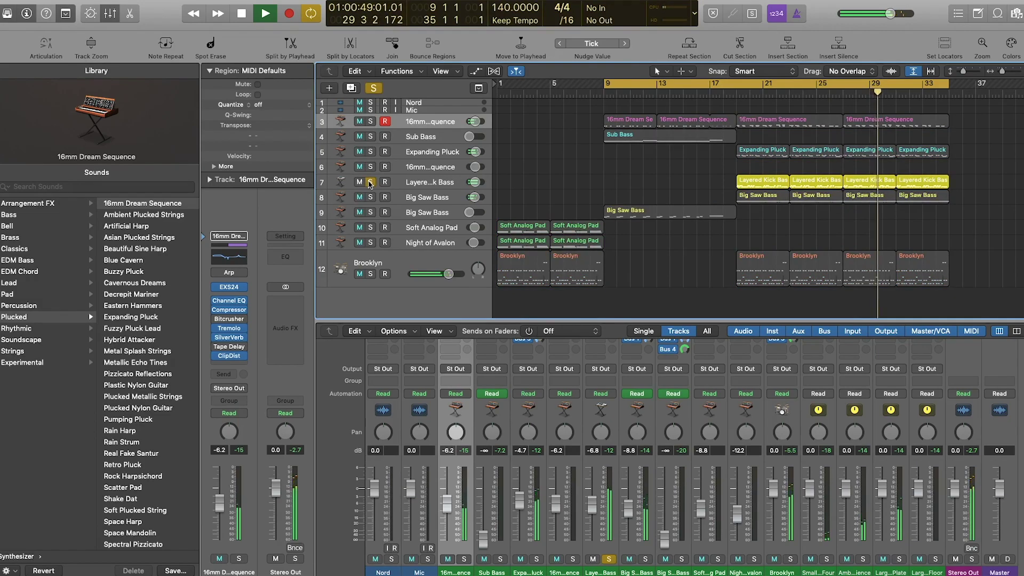
pyautogui.click(371, 182)
pyautogui.click(416, 185)
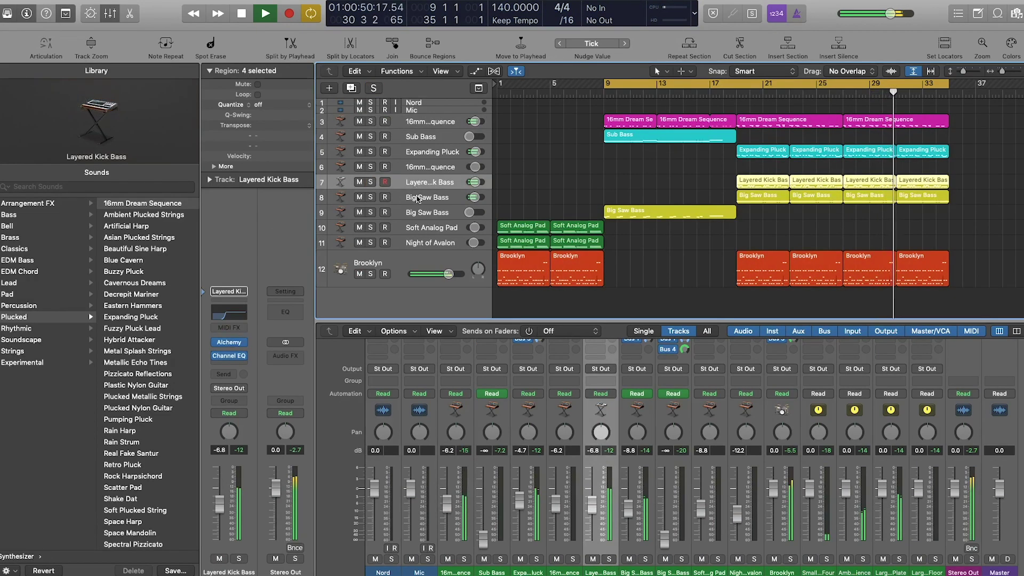
pyautogui.click(372, 199)
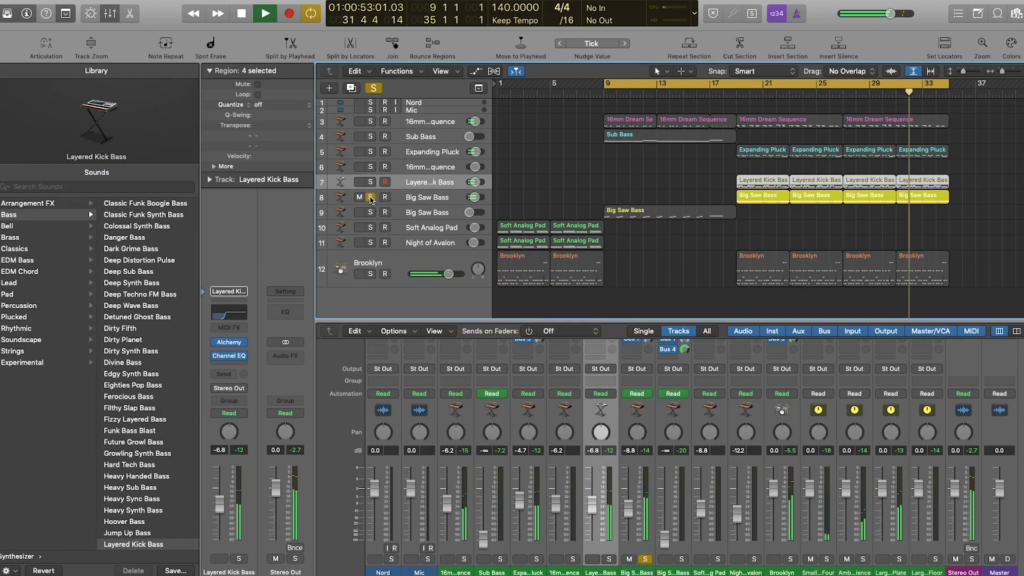
pyautogui.click(371, 199)
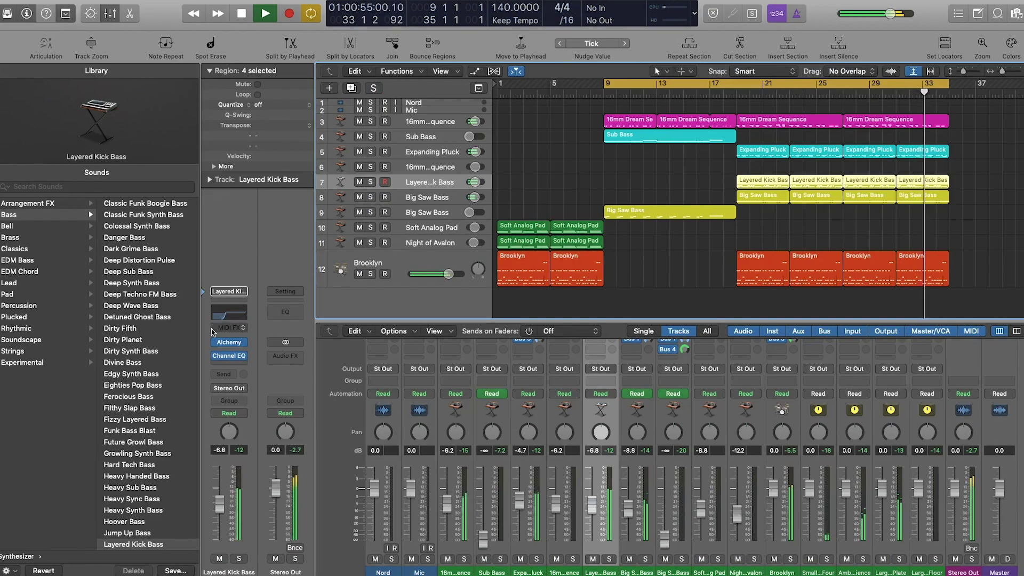
# Lower the low-cut frequency in the Layered Kick Bass Channel EQ, close the plug-in and stop playback
pyautogui.click(215, 315)
pyautogui.moveTo(160, 151); pyautogui.dragTo(129, 153)
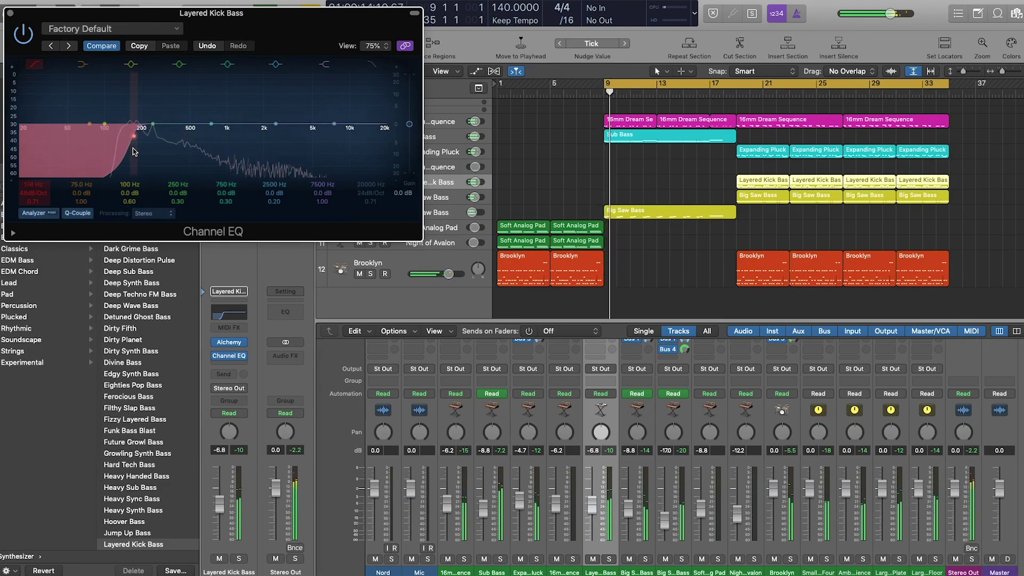
pyautogui.click(10, 13)
pyautogui.press('space')
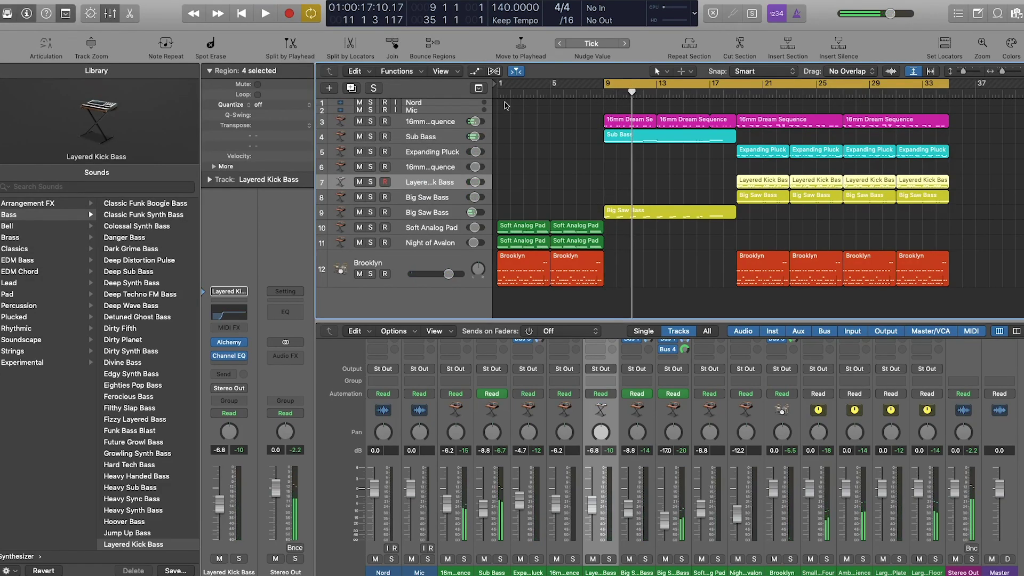
# Turn off cycle mode and play the opening pad and drum section from bar 1
pyautogui.press('c')
pyautogui.press('Return')
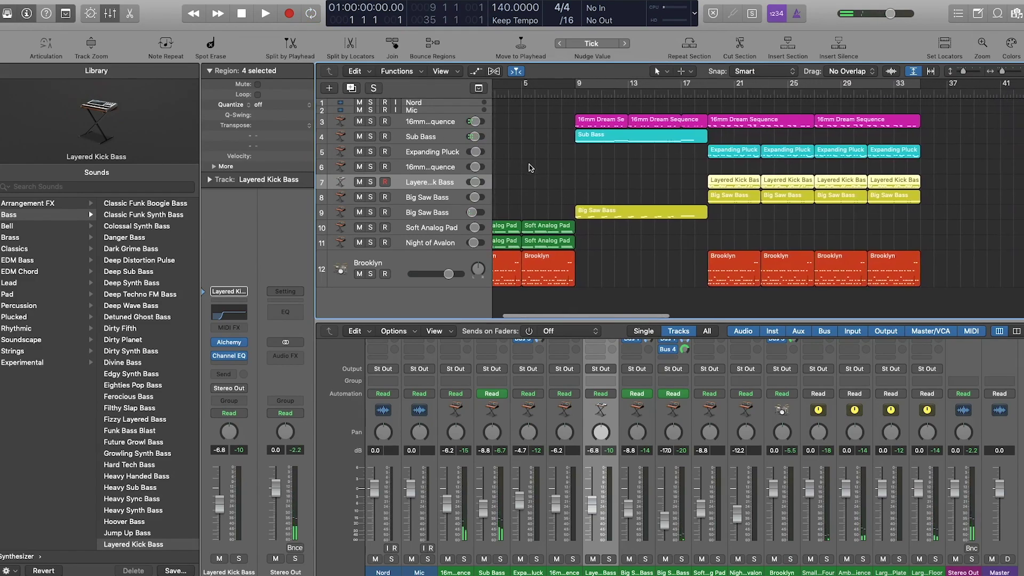
pyautogui.press('space')
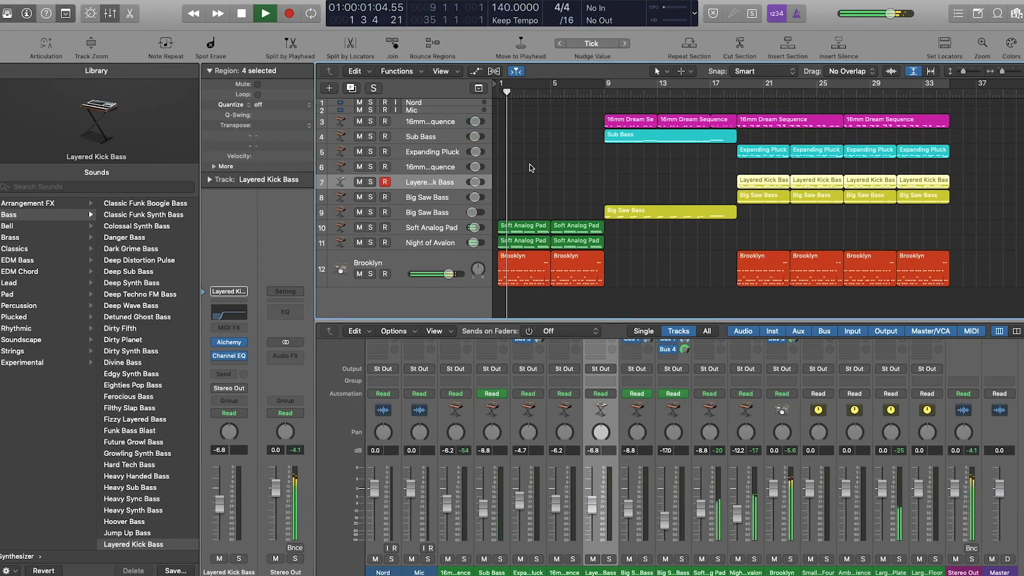
pyautogui.press('space')
# Delete the Soft Analog Pad and Brooklyn regions in bars 1 to 9, and move all remaining regions to start at bar 1
pyautogui.moveTo(598, 201); pyautogui.dragTo(473, 320)
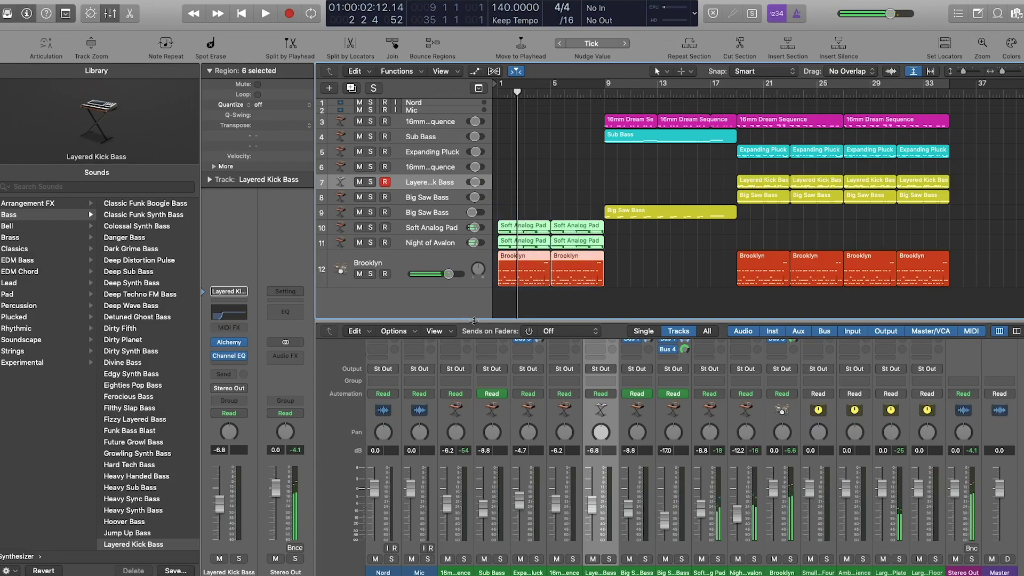
pyautogui.press('Delete')
pyautogui.press('Return')
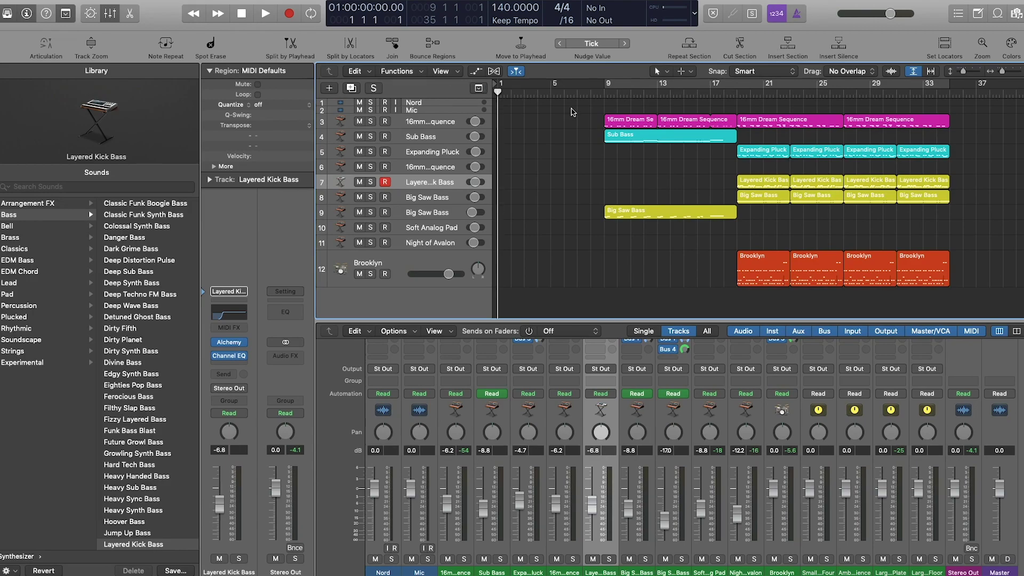
pyautogui.press('super+a')
pyautogui.moveTo(630, 122); pyautogui.dragTo(523, 122)
# Turn on cycle mode and reposition the cycle range over bars 11 to 27
pyautogui.click(661, 85)
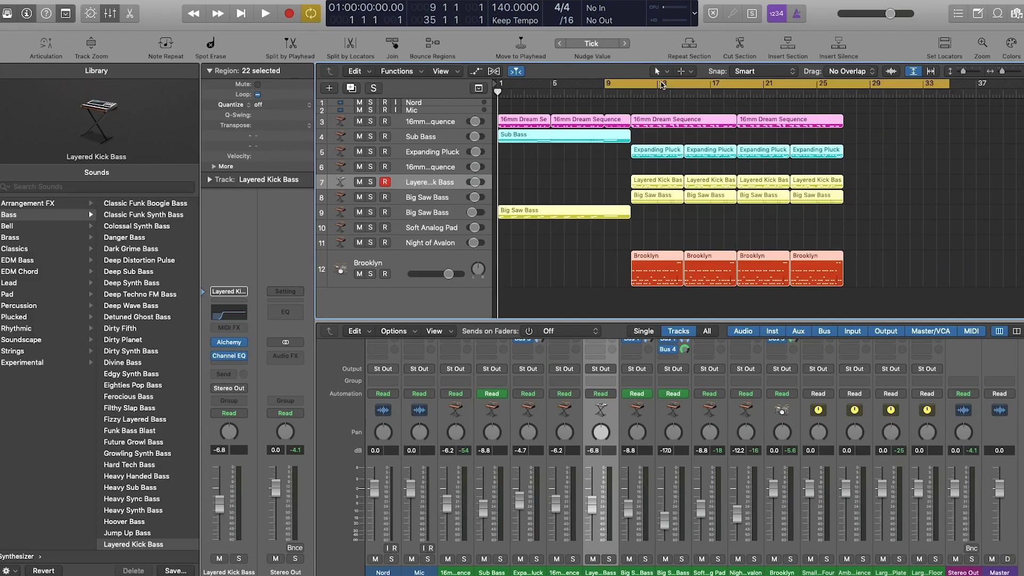
pyautogui.moveTo(661, 86); pyautogui.dragTo(500, 84)
pyautogui.moveTo(663, 90); pyautogui.dragTo(914, 147)
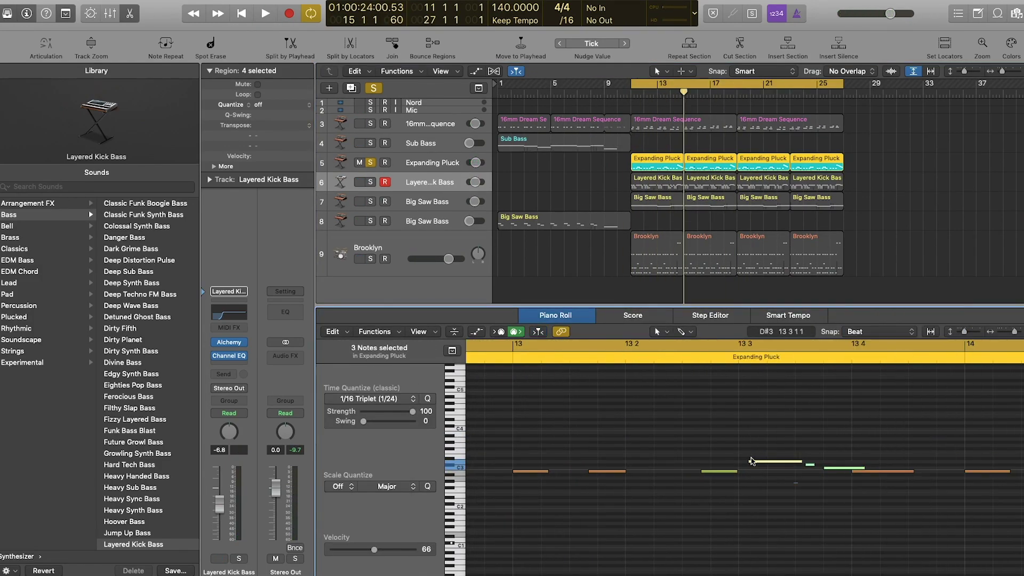
# Adjust the three selected notes around beat 3 of bar 13 in the Expanding Pluck region
pyautogui.moveTo(751, 461); pyautogui.dragTo(800, 464)
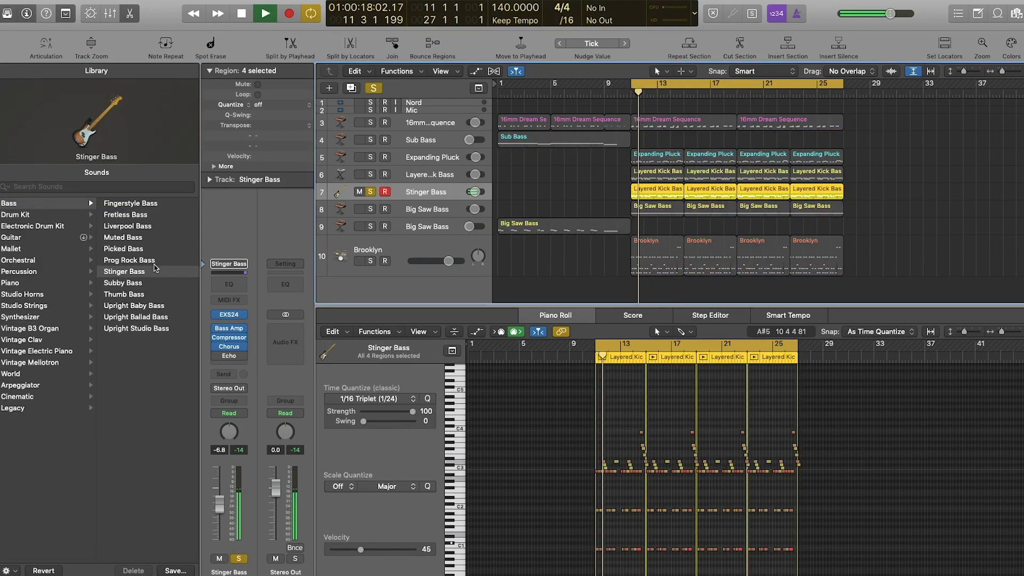
# Audition the Thumb, Liverpool, Muted and Picked Bass patches on track 7 and settle on Fingerstyle Bass
pyautogui.click(141, 297)
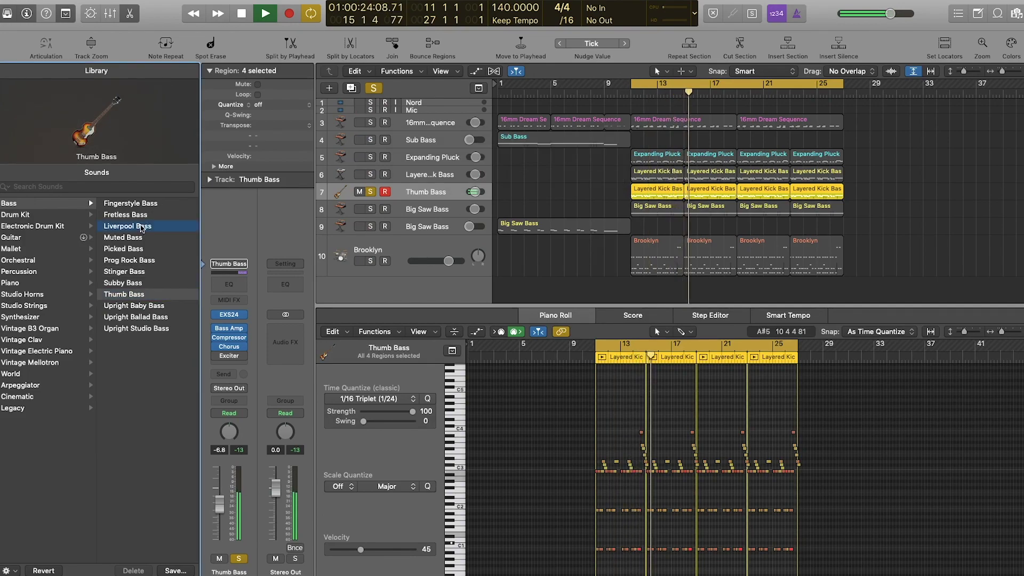
pyautogui.click(142, 228)
pyautogui.click(144, 237)
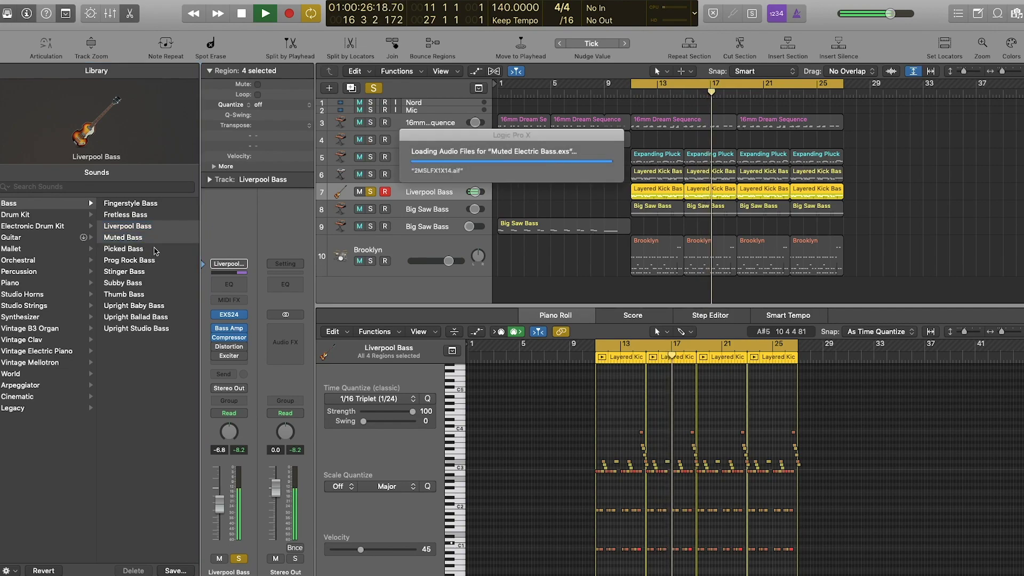
pyautogui.click(155, 249)
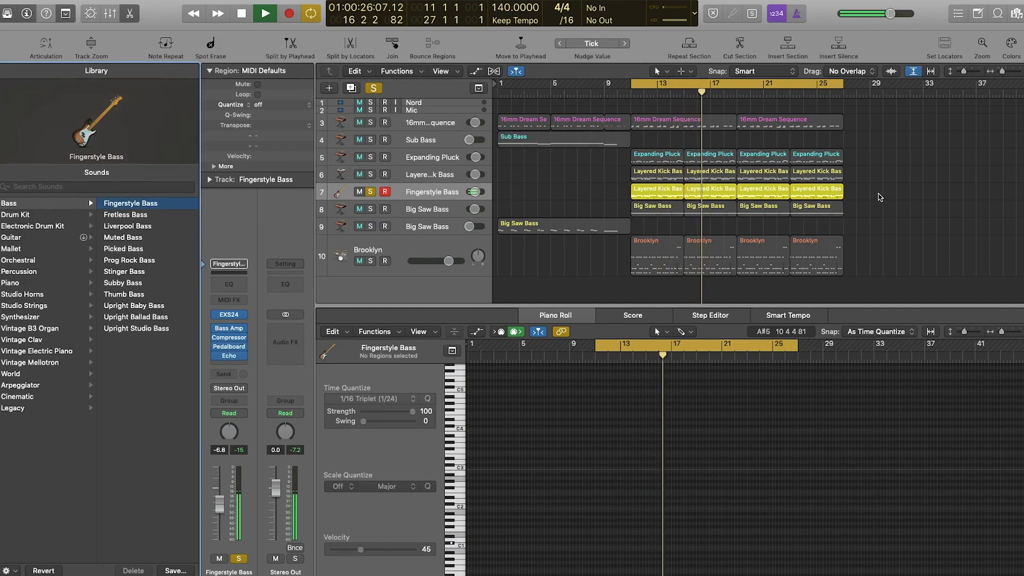
# Open the four Layered Kick Bass regions of the Fingerstyle Bass track in an enlarged Piano Roll and stop playback
pyautogui.click(670, 199)
pyautogui.moveTo(668, 197); pyautogui.dragTo(667, 196)
pyautogui.doubleClick(667, 196)
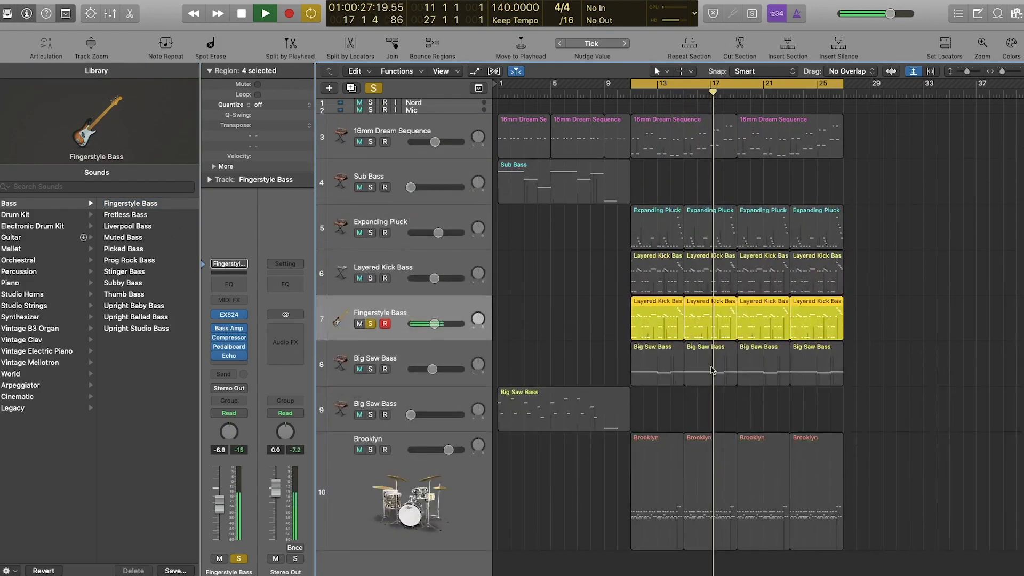
pyautogui.doubleClick(651, 310)
pyautogui.press('space')
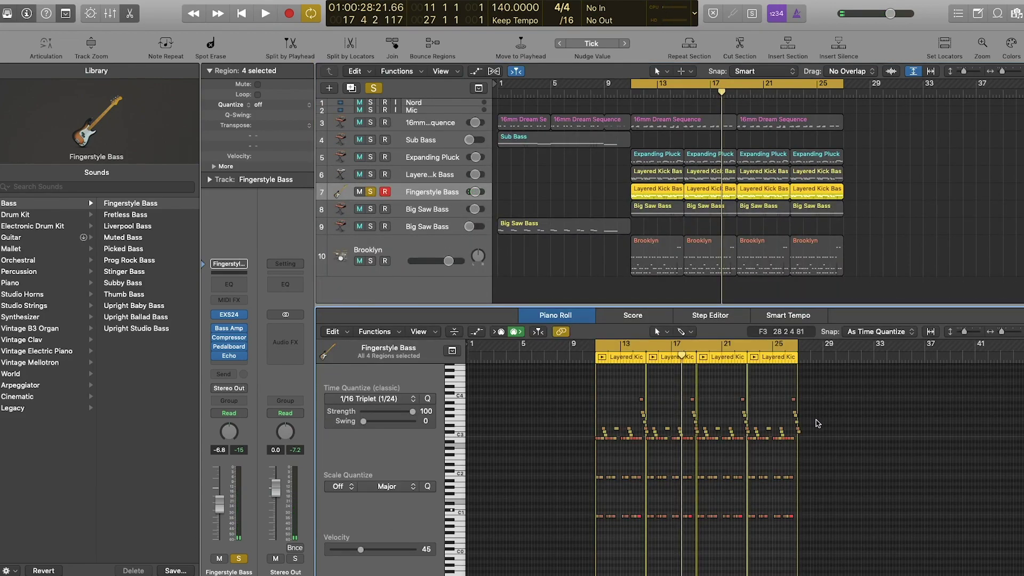
pyautogui.scroll(-3, 840, 422)
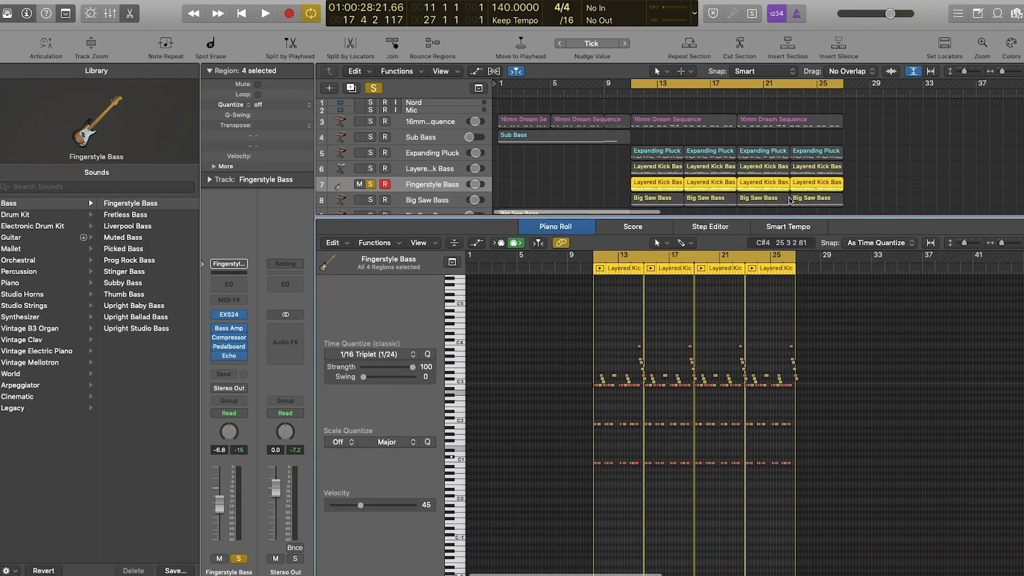
pyautogui.moveTo(785, 303); pyautogui.dragTo(785, 161)
pyautogui.moveTo(1001, 189); pyautogui.dragTo(1004, 190)
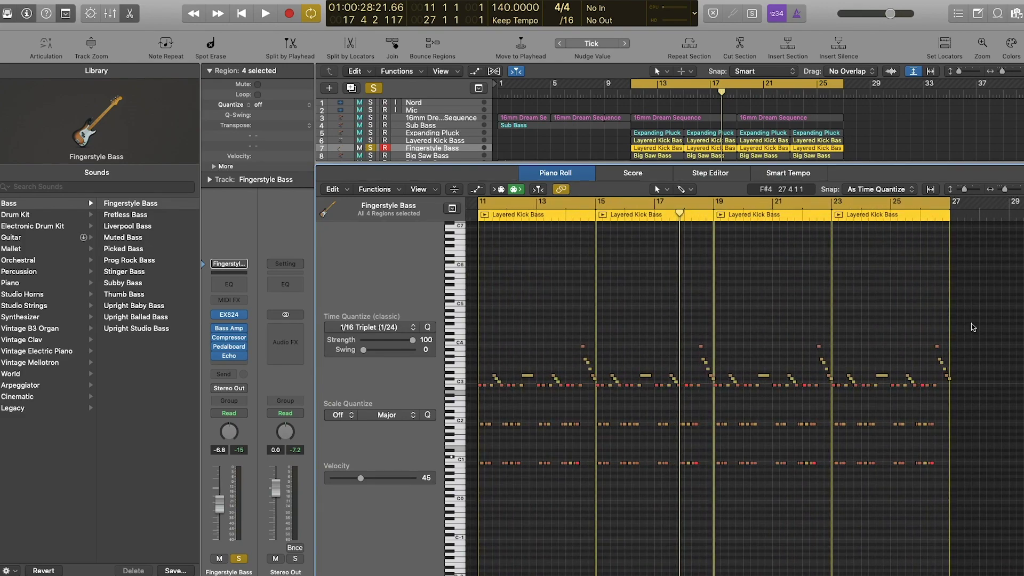
# Set the Fingerstyle Bass track volume to 0.0 dB during playback, turn off its solo, and close its Bass Amp Designer
pyautogui.press('space')
pyautogui.press('x')
pyautogui.press('x')
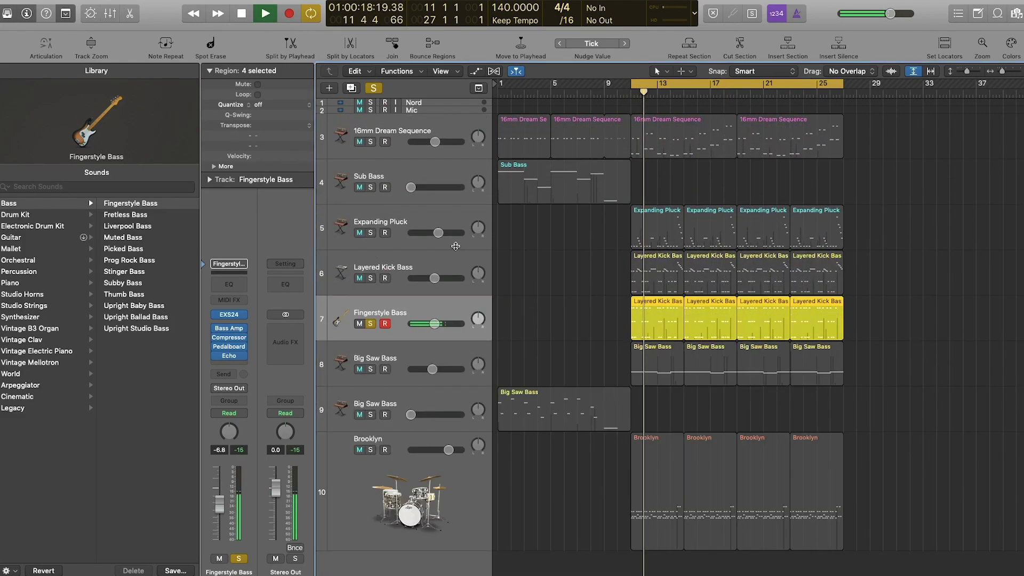
pyautogui.moveTo(434, 324); pyautogui.dragTo(469, 327)
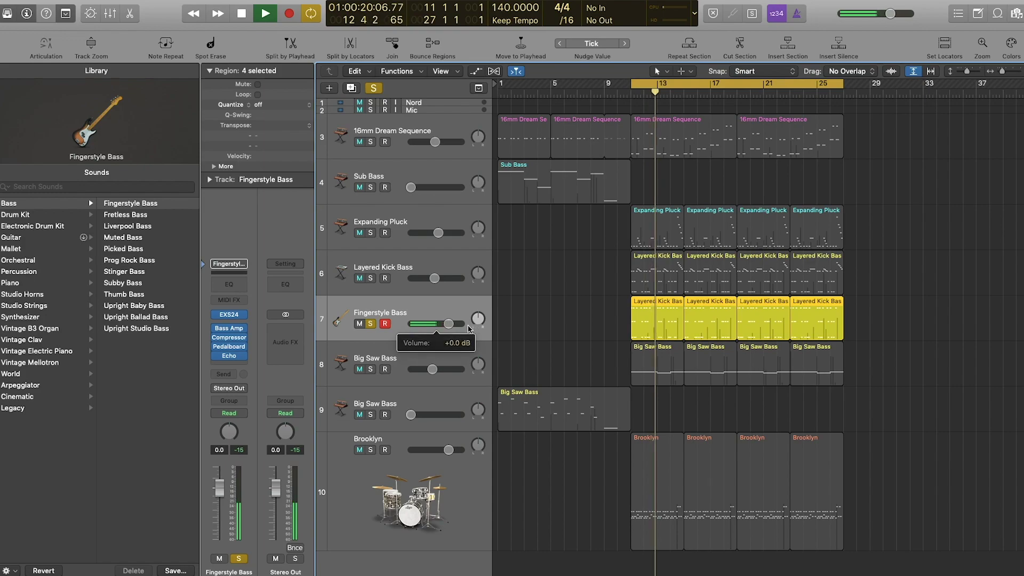
pyautogui.click(371, 324)
pyautogui.click(555, 322)
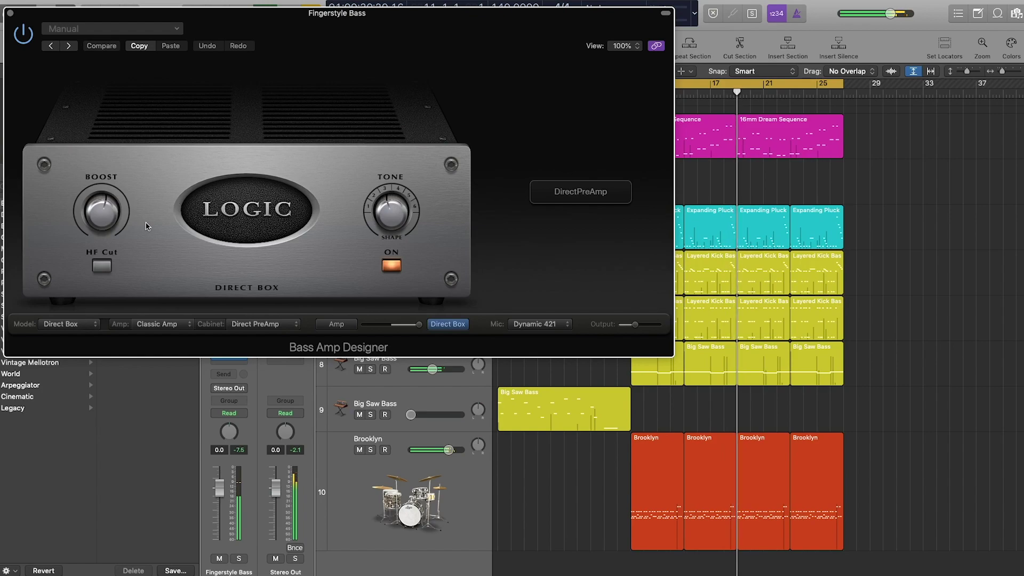
pyautogui.click(10, 13)
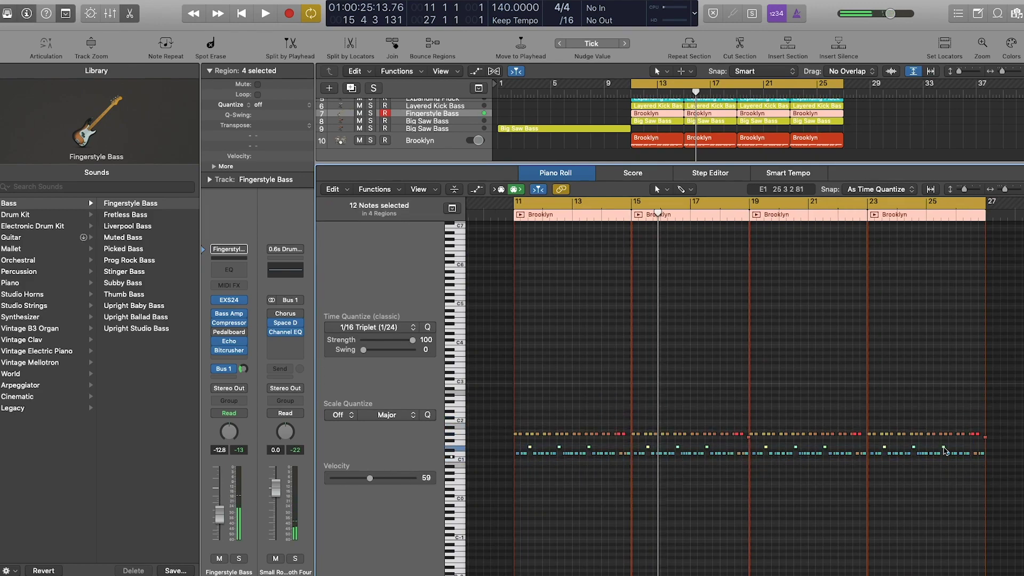
# Select the upper row of notes across the four Brooklyn regions on the Fingerstyle Bass track and move it up in pitch
pyautogui.click(515, 434)
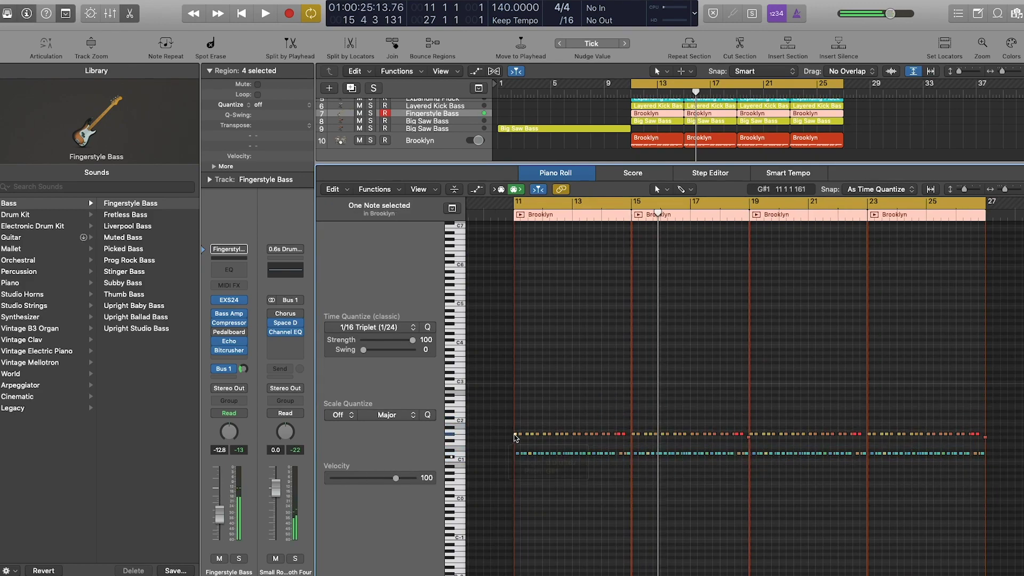
pyautogui.click(985, 437)
pyautogui.moveTo(515, 434); pyautogui.dragTo(515, 425)
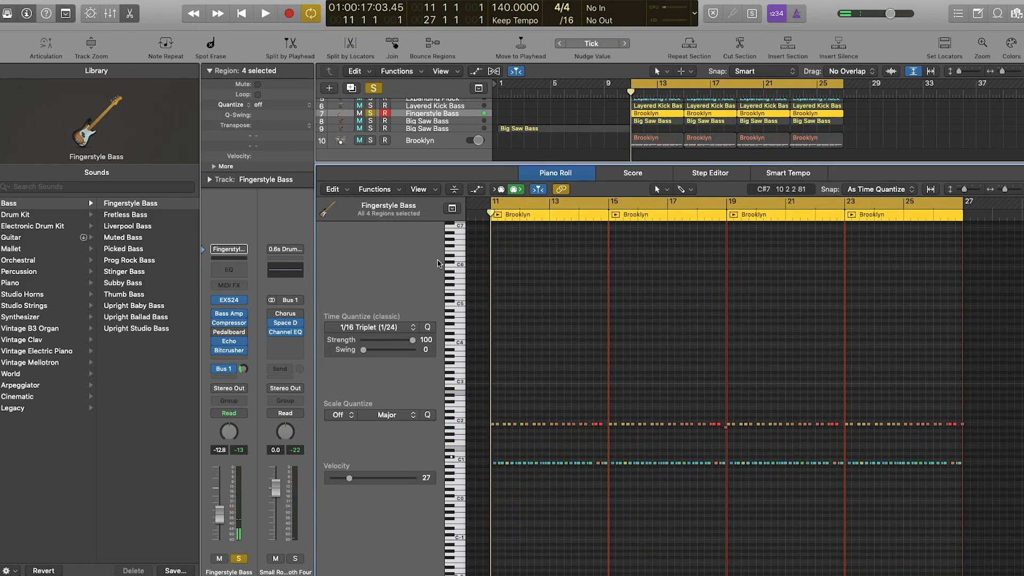
# Play the soloed Fingerstyle Bass and set the velocity of the lower note row in all four Brooklyn regions to 49
pyautogui.press('space')
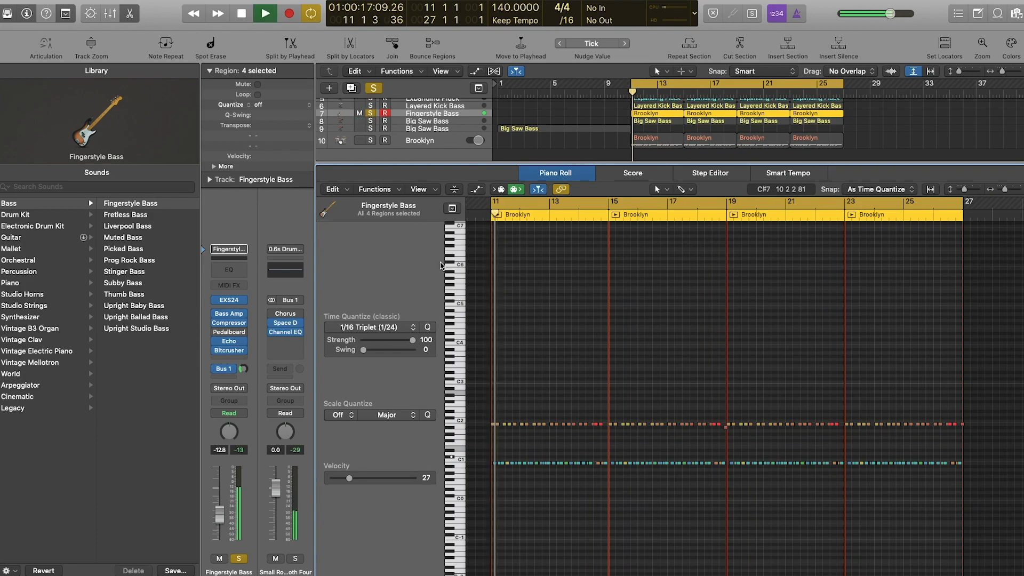
pyautogui.click(455, 447)
pyautogui.moveTo(455, 446); pyautogui.dragTo(457, 448)
pyautogui.moveTo(349, 478); pyautogui.dragTo(403, 479)
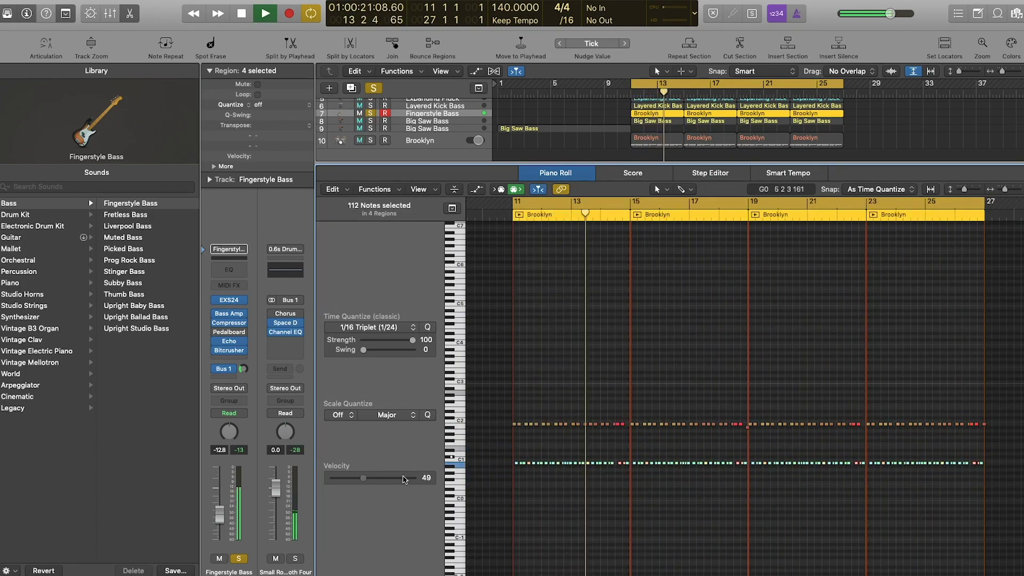
# Set the velocity of the lower-row notes in the first and second Brooklyn regions to 64
pyautogui.click(547, 451)
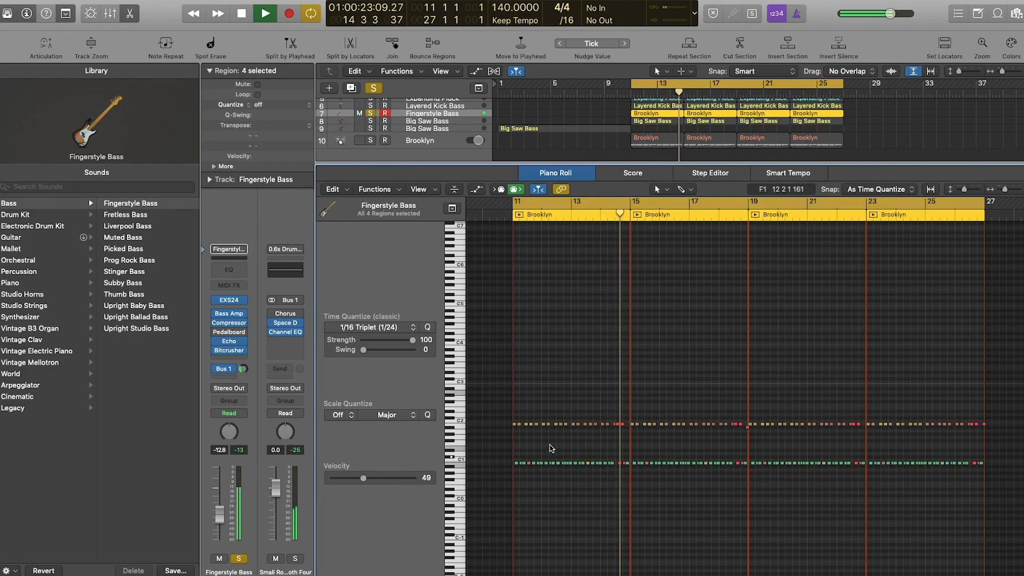
pyautogui.moveTo(504, 451); pyautogui.dragTo(620, 480)
pyautogui.moveTo(354, 476); pyautogui.dragTo(373, 477)
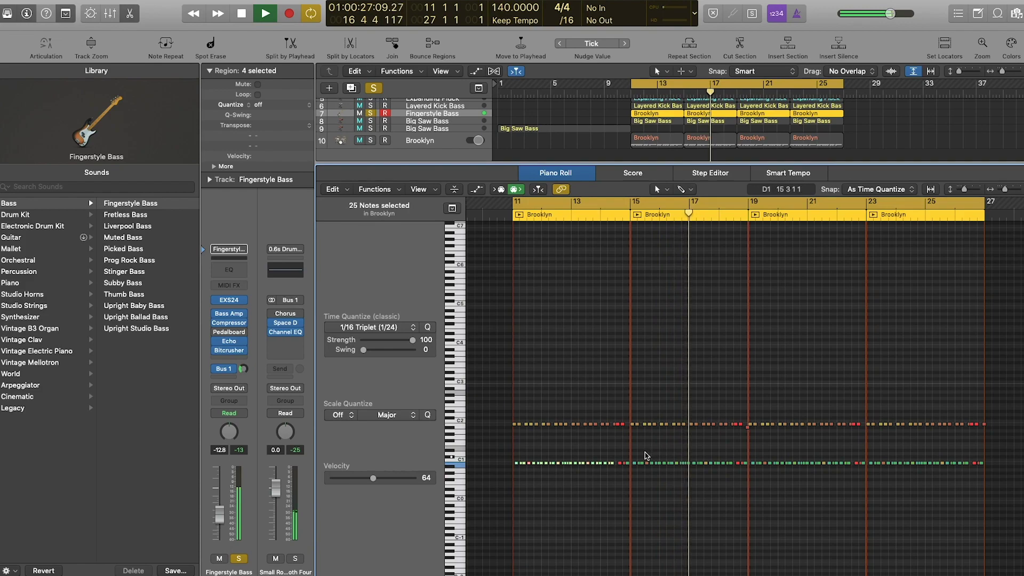
pyautogui.moveTo(730, 455); pyautogui.dragTo(626, 474)
pyautogui.moveTo(364, 478); pyautogui.dragTo(373, 478)
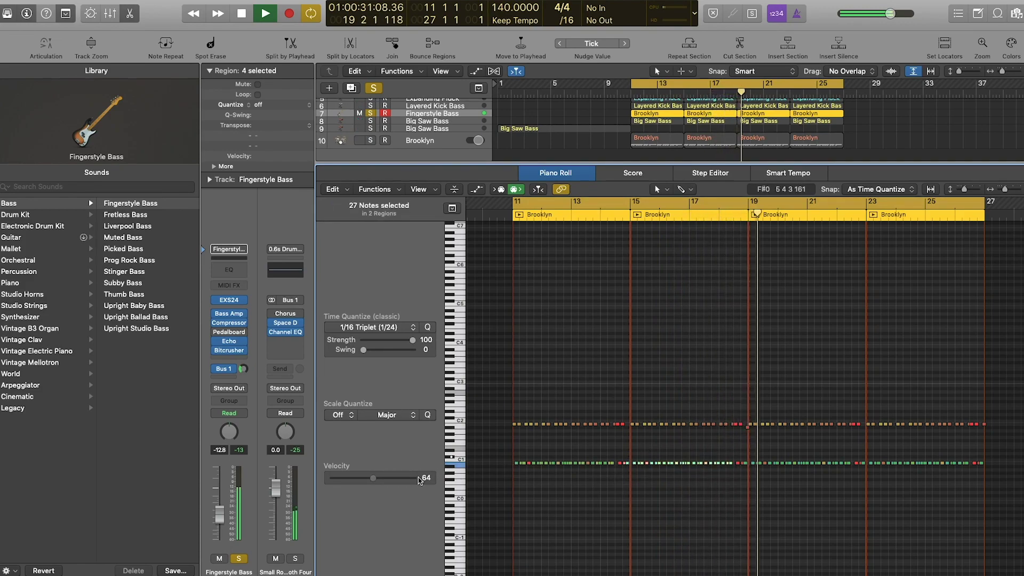
# Copy the last two Brooklyn regions on the Fingerstyle Bass track from bar 19 to bar 11 and play the result
pyautogui.press('space')
pyautogui.moveTo(755, 320); pyautogui.dragTo(649, 319)
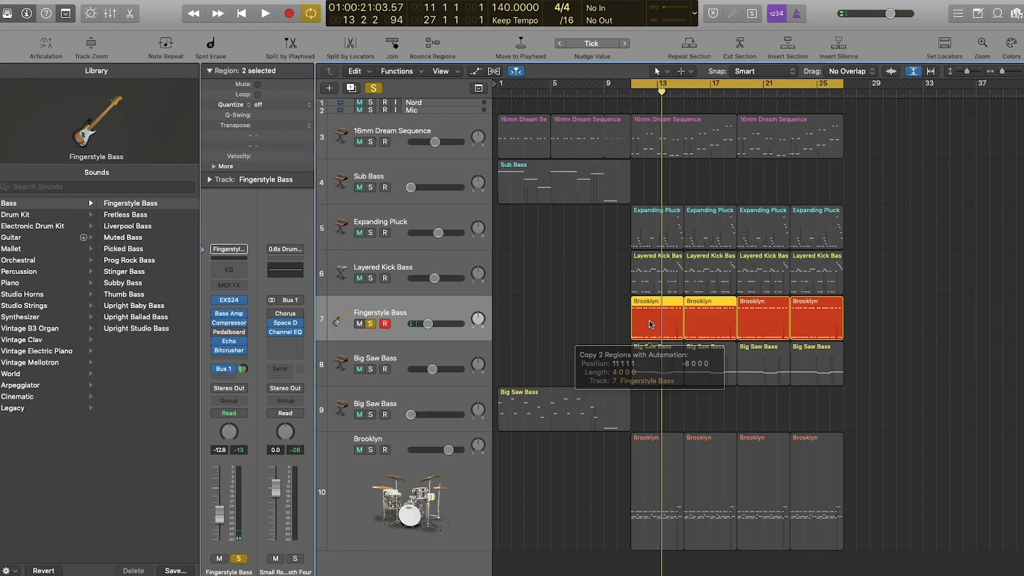
pyautogui.press('space')
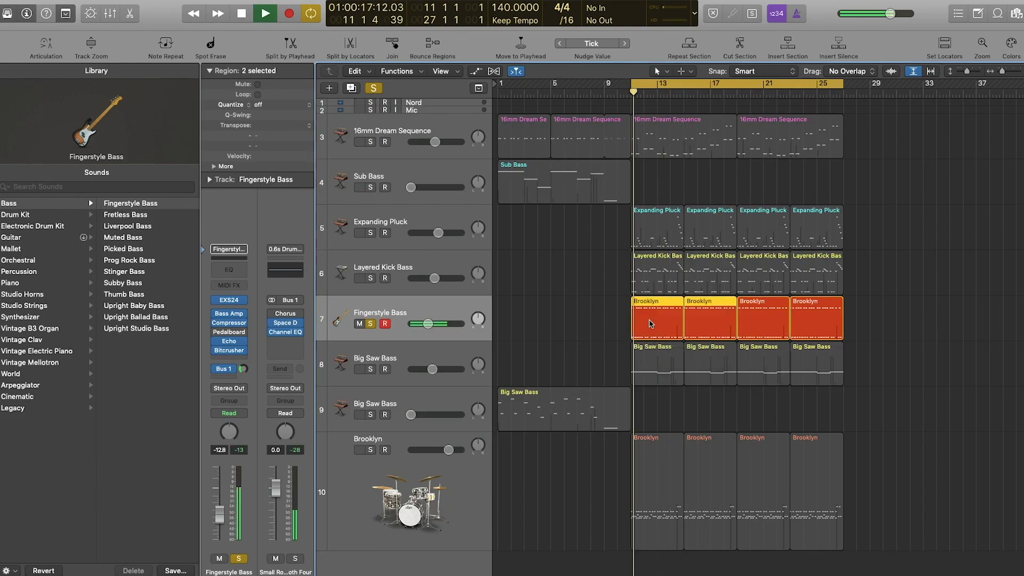
# Turn off solo, deselect the regions and lower the Fingerstyle Bass track volume to -17.8 dB
pyautogui.hotkey('ctrl', 's')
pyautogui.click(555, 314)
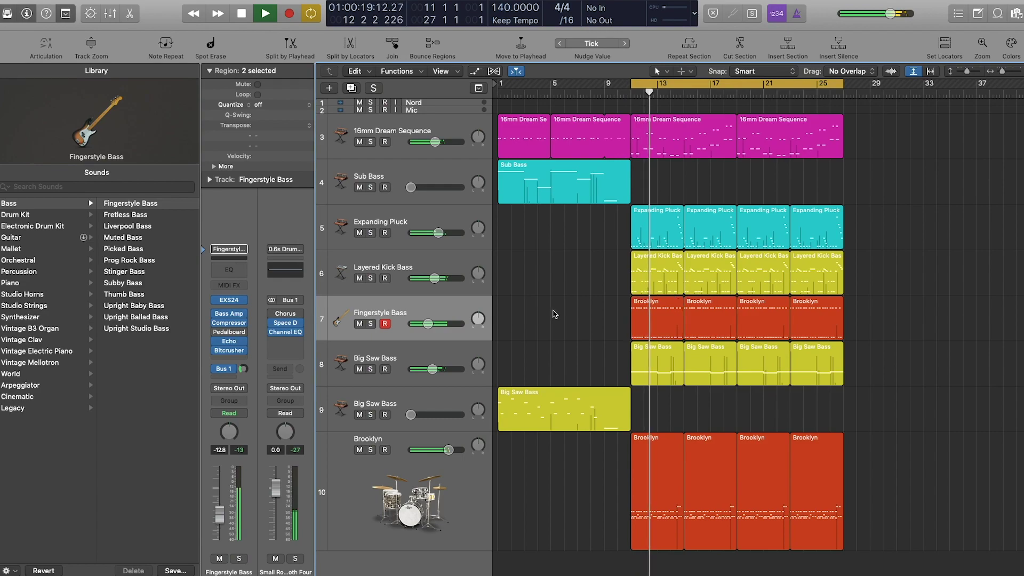
pyautogui.moveTo(429, 326); pyautogui.dragTo(422, 327)
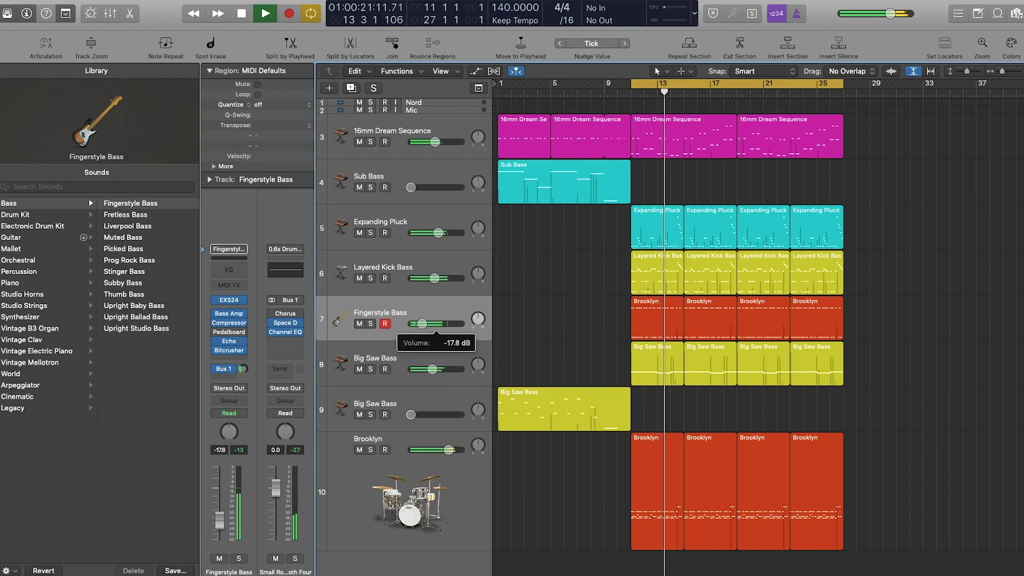
# Compare the Fingerstyle Bass soloed and in the full mix, and lower its track volume to -26.0 dB
pyautogui.click(371, 324)
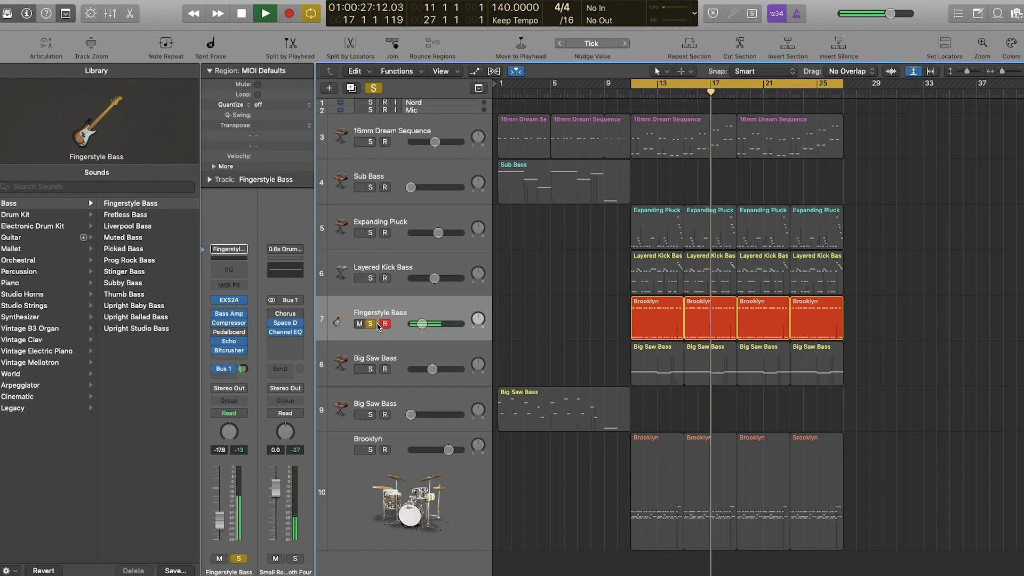
pyautogui.click(377, 326)
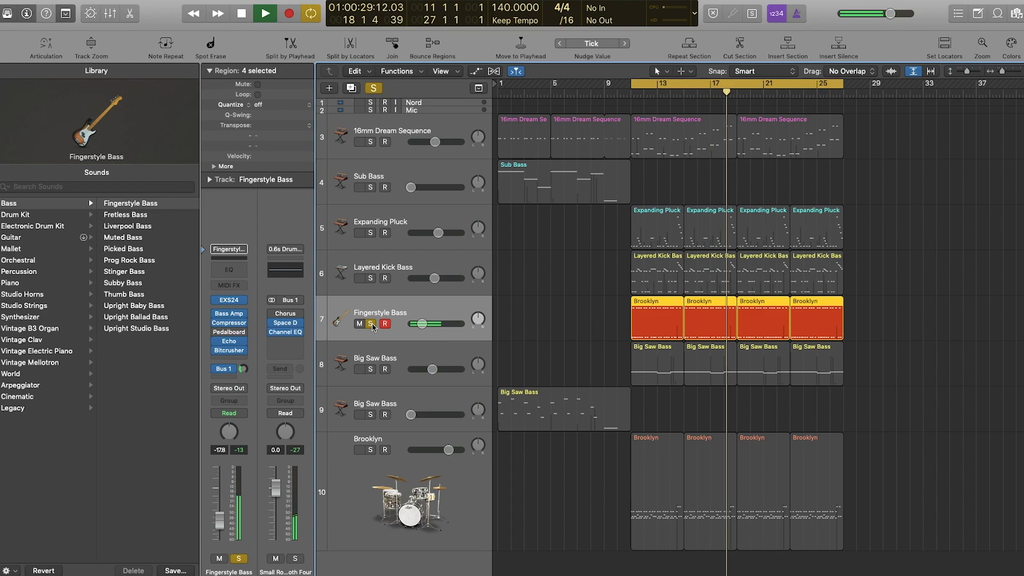
pyautogui.click(372, 324)
pyautogui.click(558, 321)
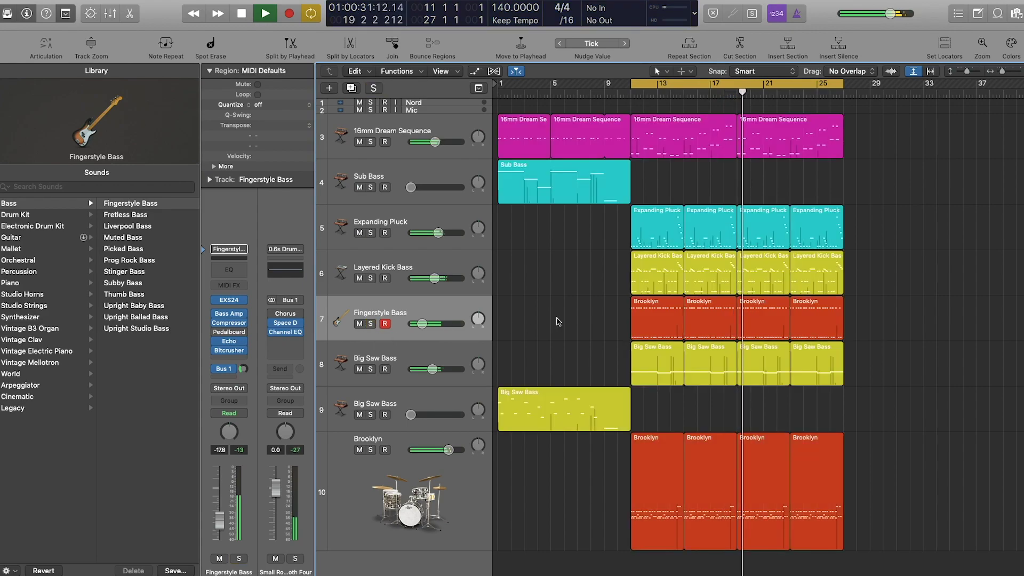
pyautogui.moveTo(422, 324); pyautogui.dragTo(419, 323)
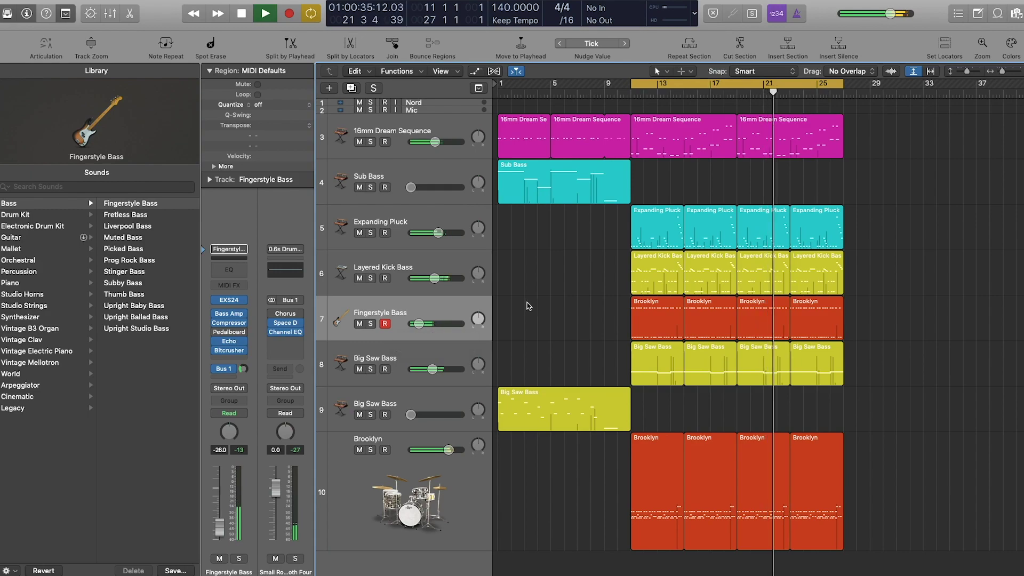
# Check the Layered Kick Bass in solo, and lower the velocity of the higher melody notes in its four regions to 35
pyautogui.click(370, 278)
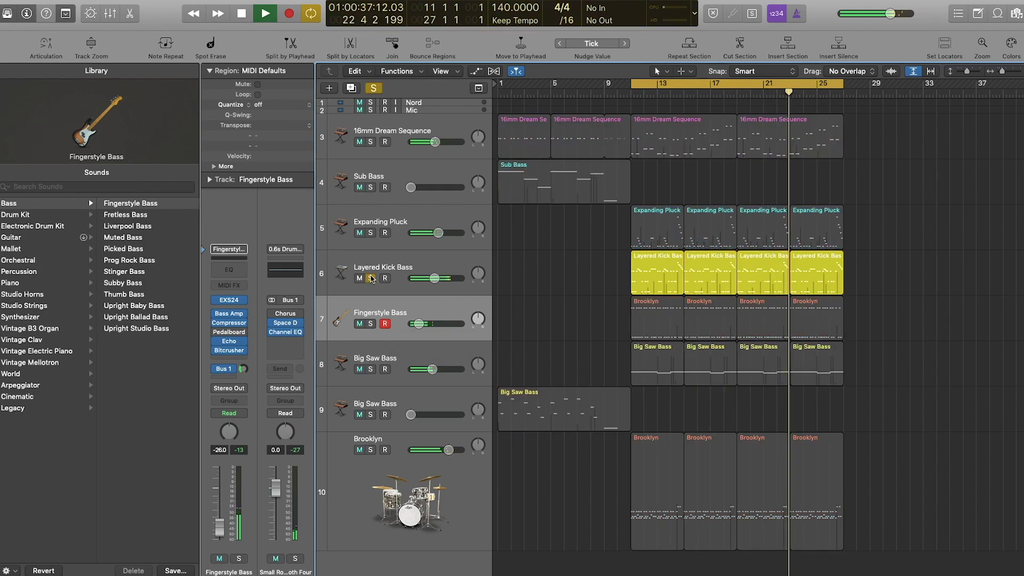
pyautogui.click(370, 279)
pyautogui.moveTo(593, 265); pyautogui.dragTo(799, 280)
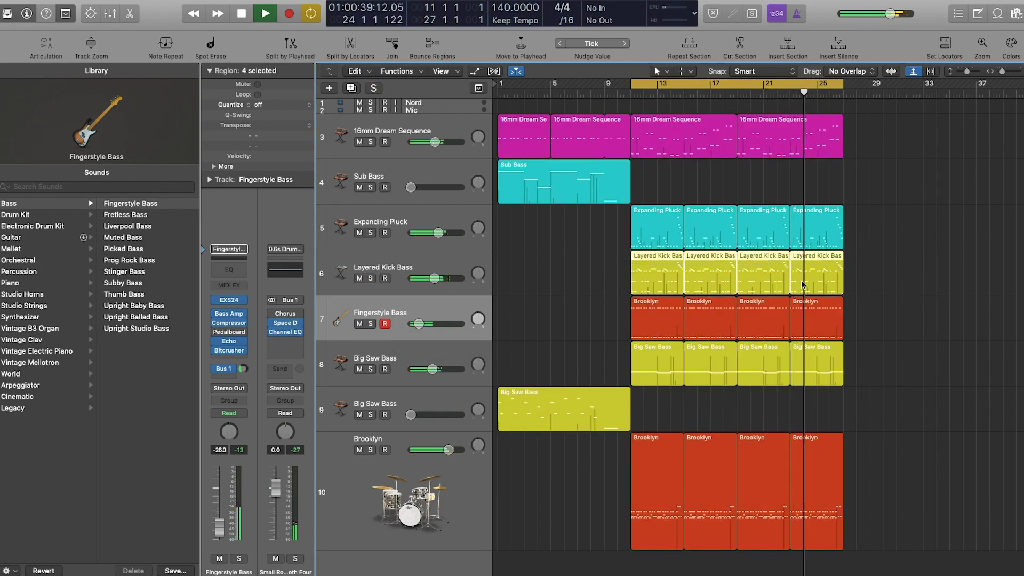
pyautogui.press('p')
pyautogui.moveTo(968, 307); pyautogui.dragTo(470, 389)
pyautogui.moveTo(390, 477)
pyautogui.mouseDown()
pyautogui.moveTo(357, 479)
pyautogui.moveTo(372, 482)
pyautogui.mouseUp()
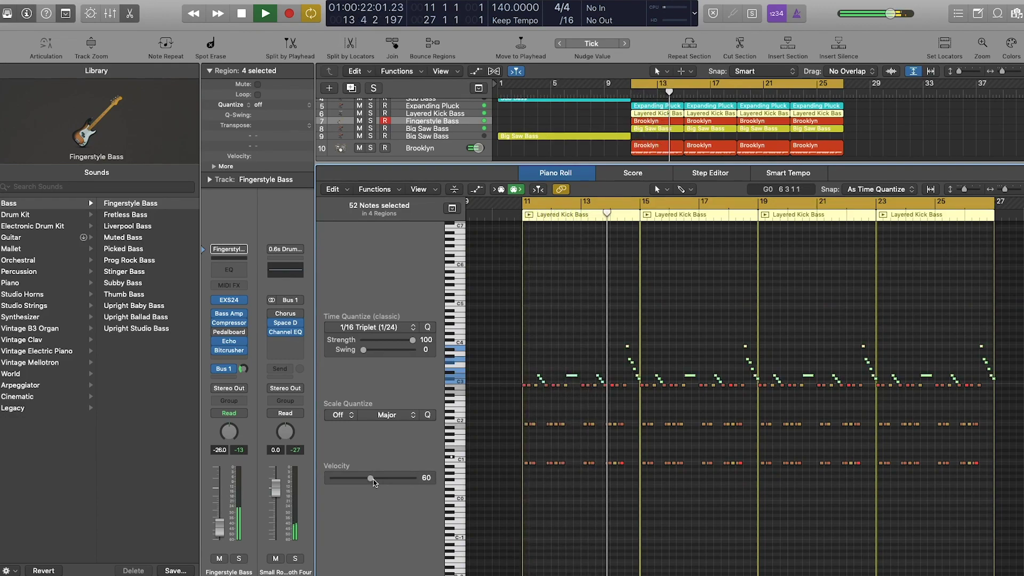
pyautogui.moveTo(372, 483); pyautogui.dragTo(354, 483)
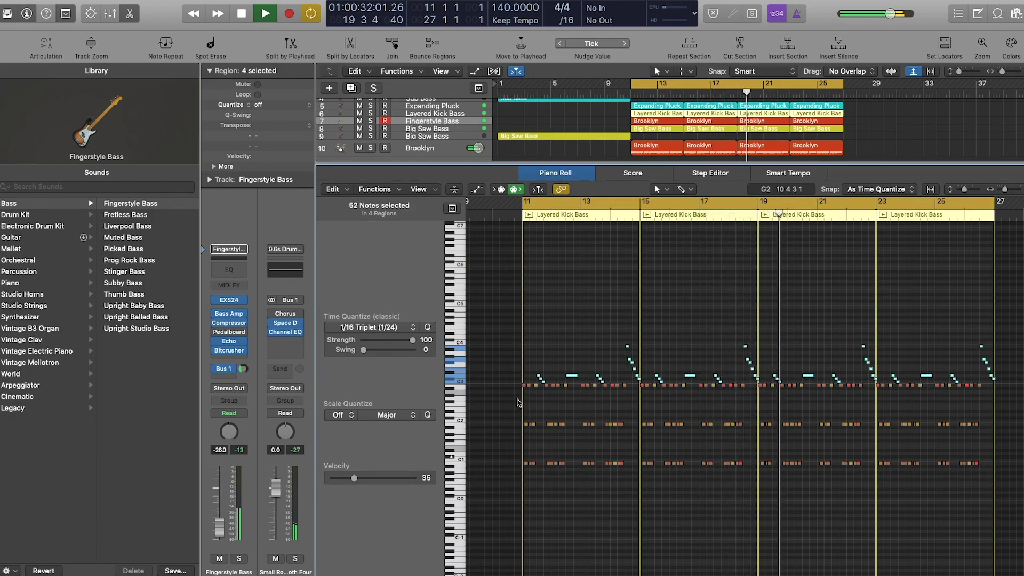
# Clear the note selection, stop playback, close the lower editor and mixer, and select the Expanding Pluck track
pyautogui.click(621, 463)
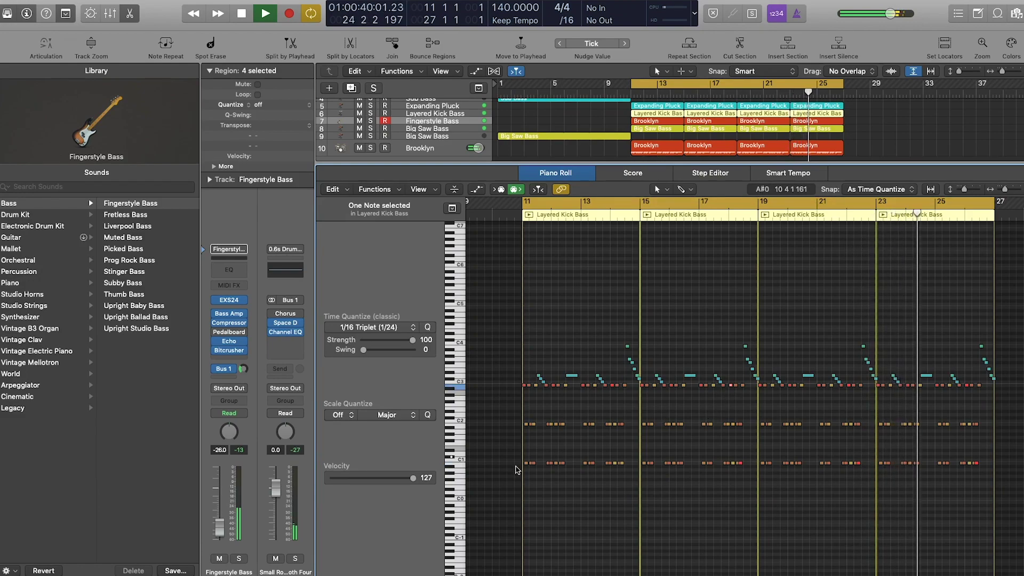
pyautogui.click(515, 470)
pyautogui.press('space')
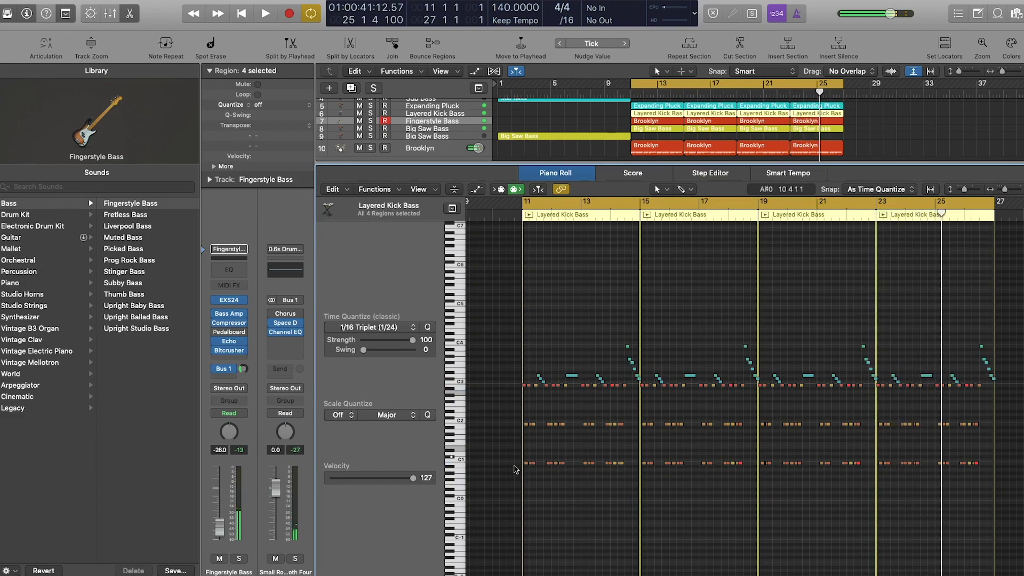
pyautogui.press('x')
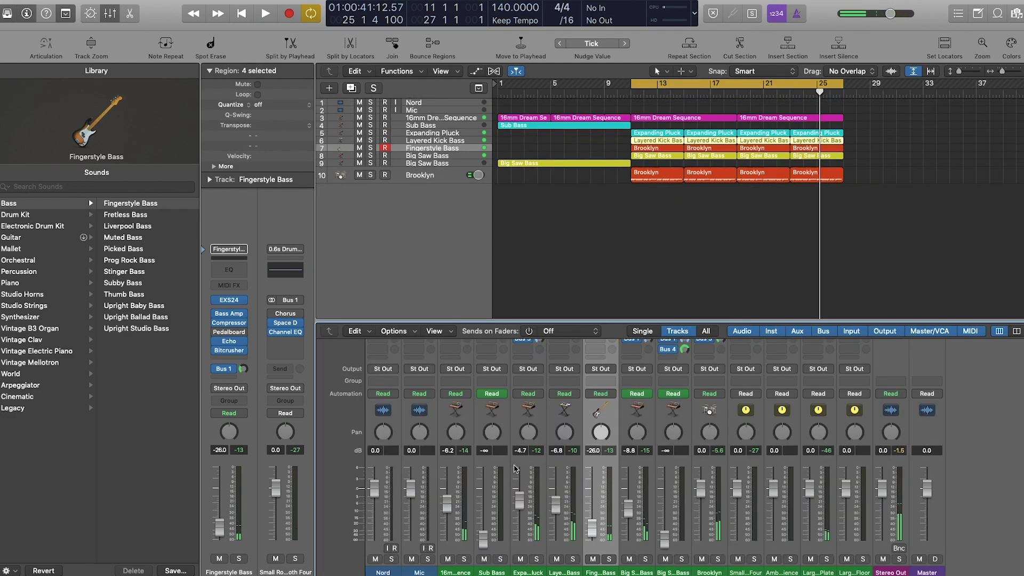
pyautogui.press('x')
pyautogui.click(436, 247)
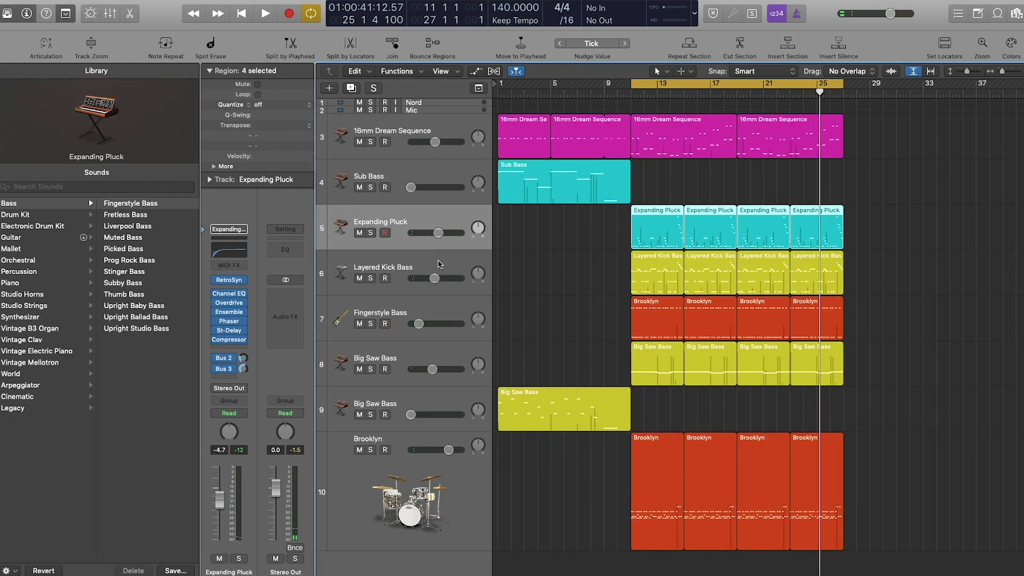
# Duplicate the Layered Kick Bass track, move its four regions onto the duplicate, and play the arrangement
pyautogui.click(447, 269)
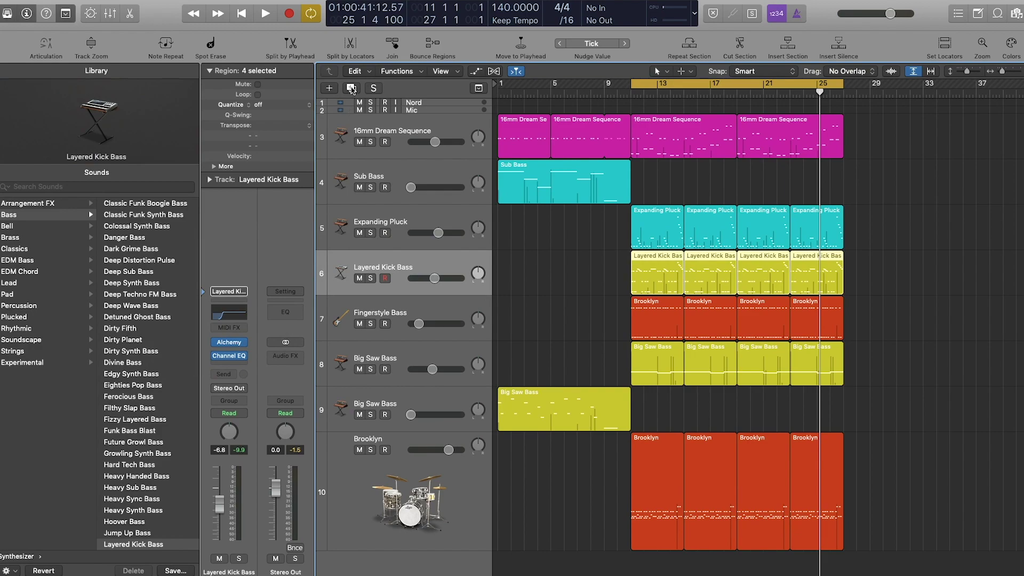
pyautogui.press('super+d')
pyautogui.moveTo(621, 258); pyautogui.dragTo(829, 264)
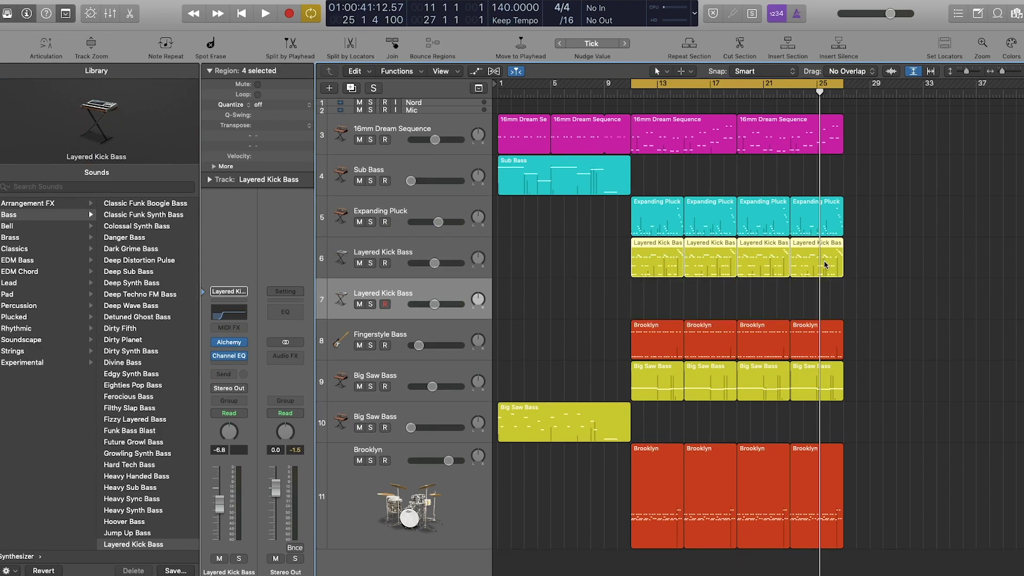
pyautogui.doubleClick(654, 266)
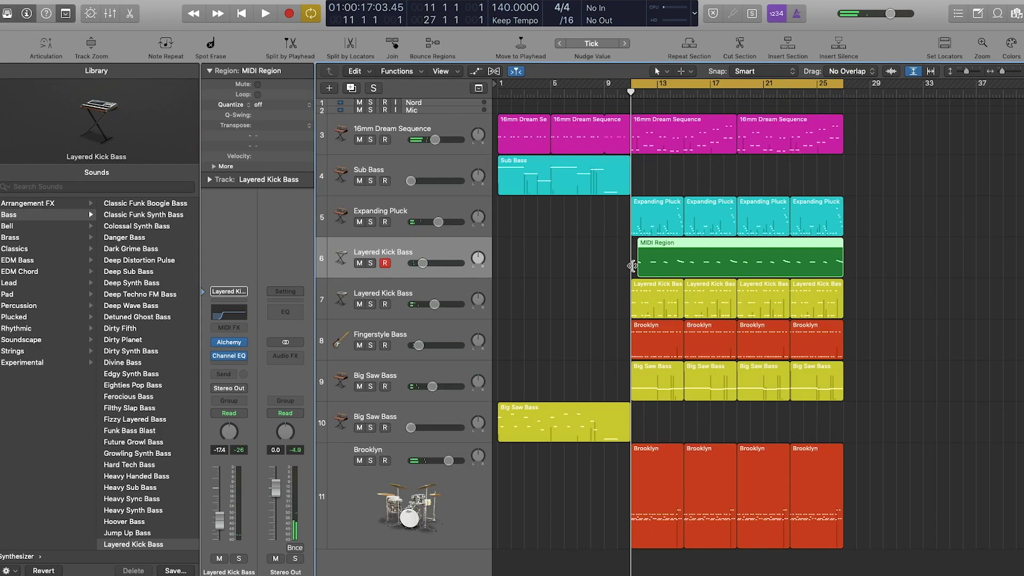
pyautogui.press('space')
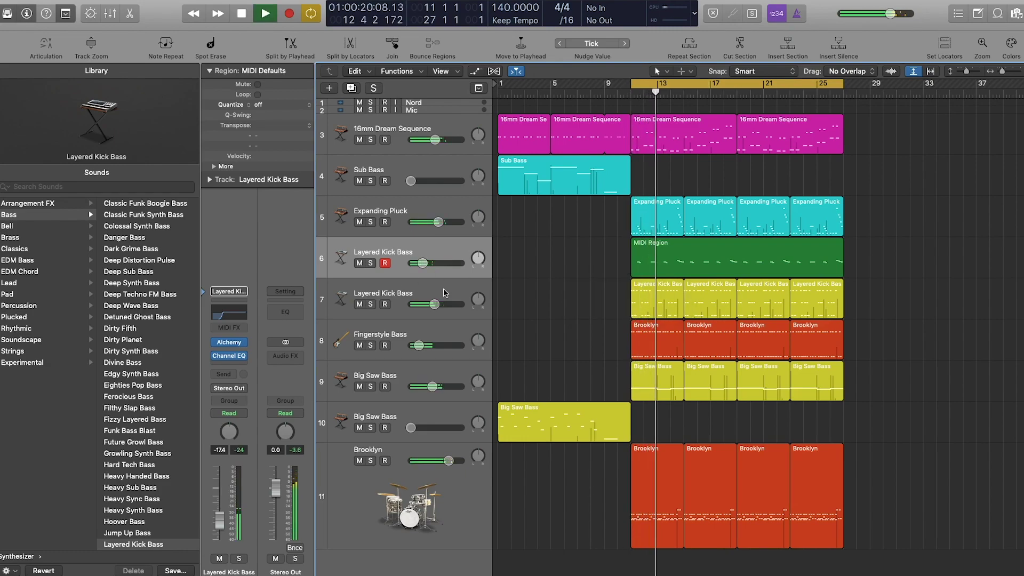
# Delete the MIDI region from the upper Layered Kick Bass track and copy the four Expanding Pluck regions onto it
pyautogui.press('space')
pyautogui.click(648, 265)
pyautogui.press('Delete')
pyautogui.moveTo(598, 219); pyautogui.dragTo(768, 259)
# Examine the notes of the Layered Kick Bass and Expanding Pluck regions, play the arrangement, and close the lower editor and mixer
pyautogui.doubleClick(664, 270)
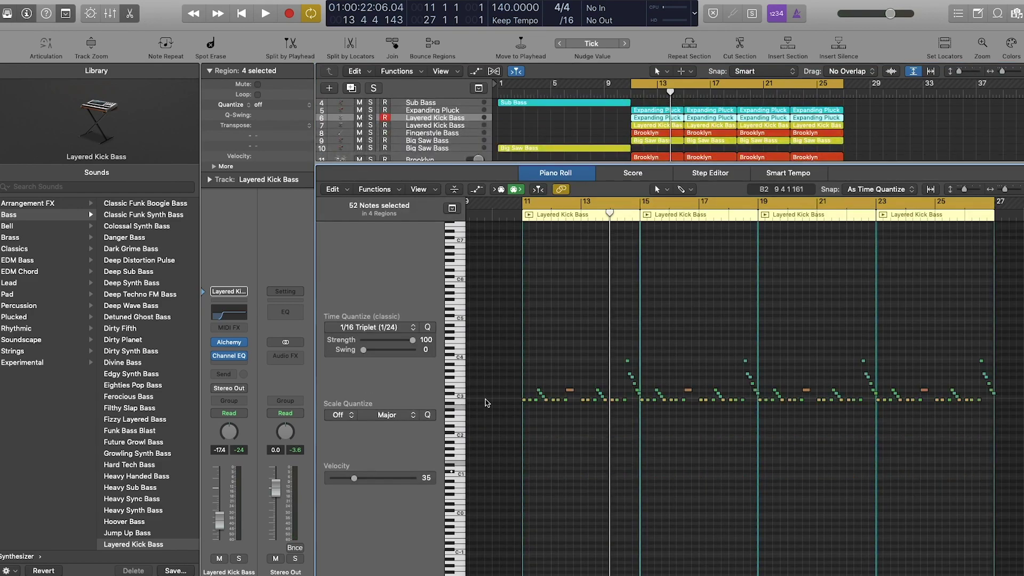
pyautogui.moveTo(499, 411); pyautogui.dragTo(1011, 414)
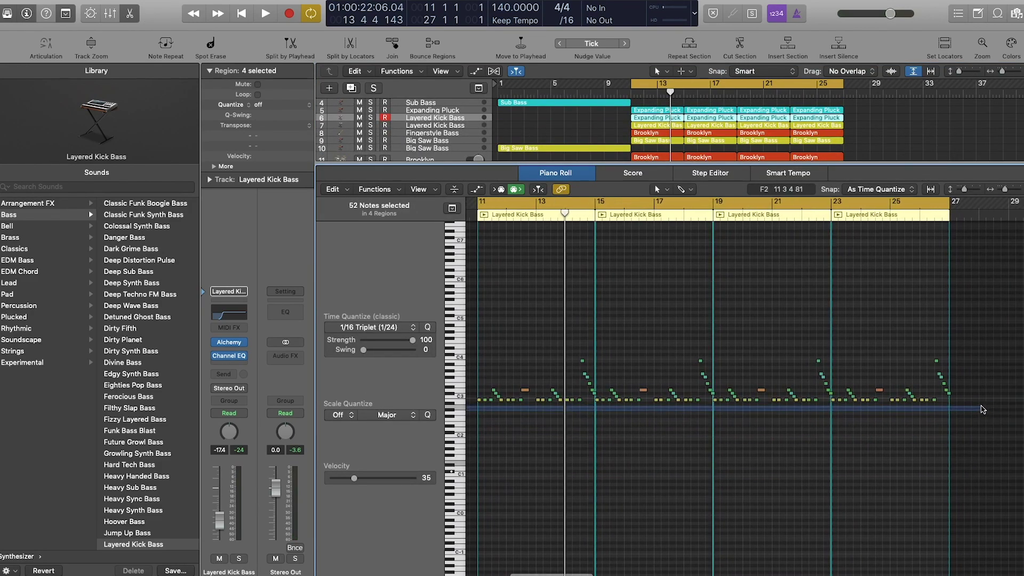
pyautogui.press('space')
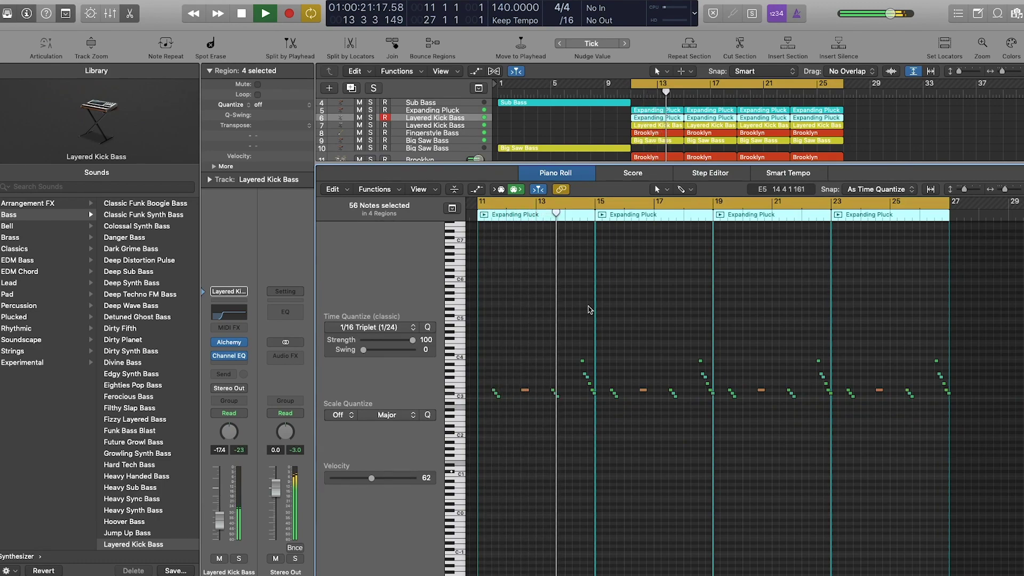
pyautogui.press('x')
pyautogui.click(511, 210)
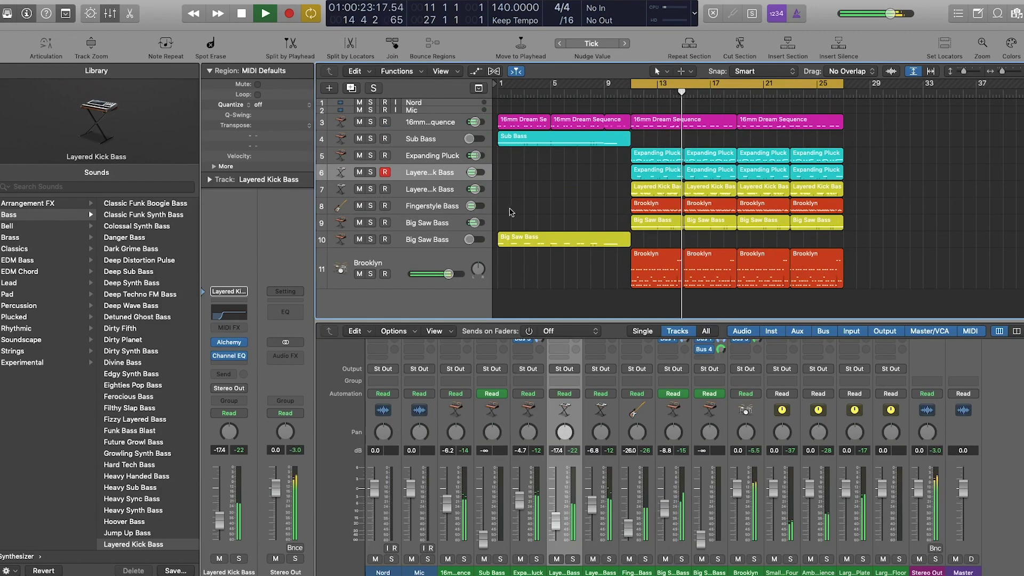
pyautogui.press('x')
# Set the upper Layered Kick Bass track to -12.6 dB and the lower one to -3.4 dB, checking the lower one in solo
pyautogui.moveTo(424, 265); pyautogui.dragTo(438, 266)
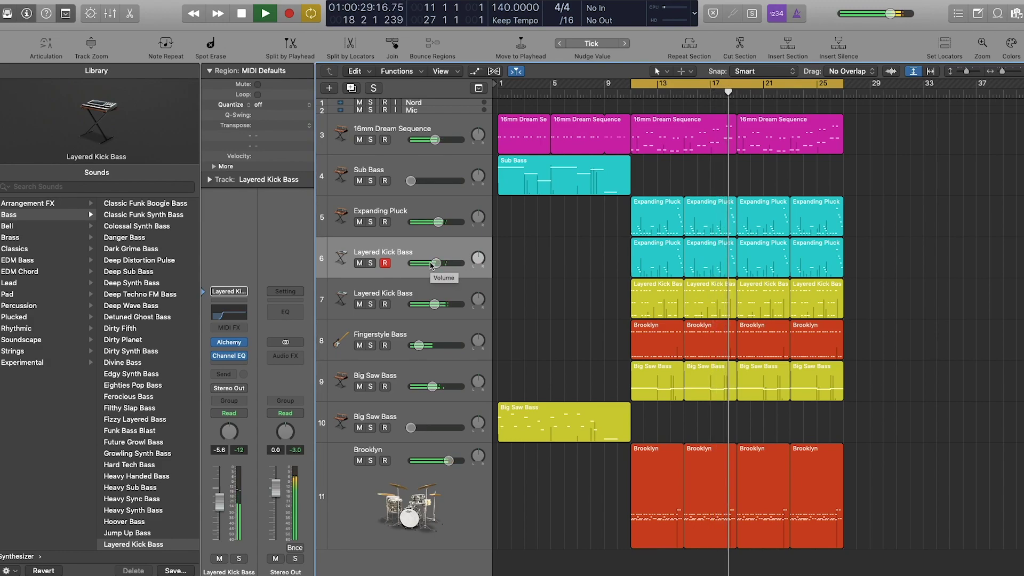
pyautogui.moveTo(432, 265); pyautogui.dragTo(452, 304)
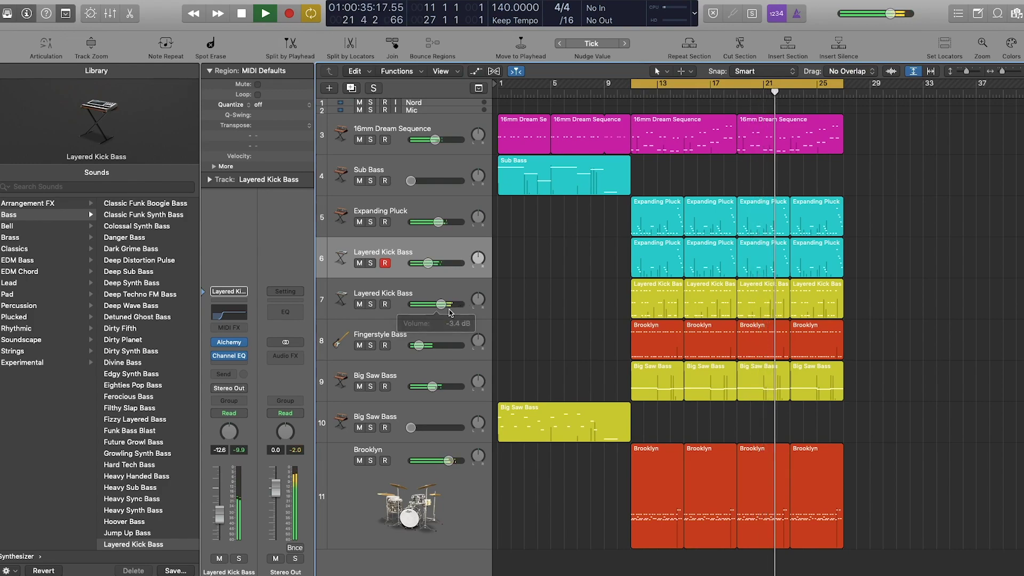
pyautogui.click(371, 305)
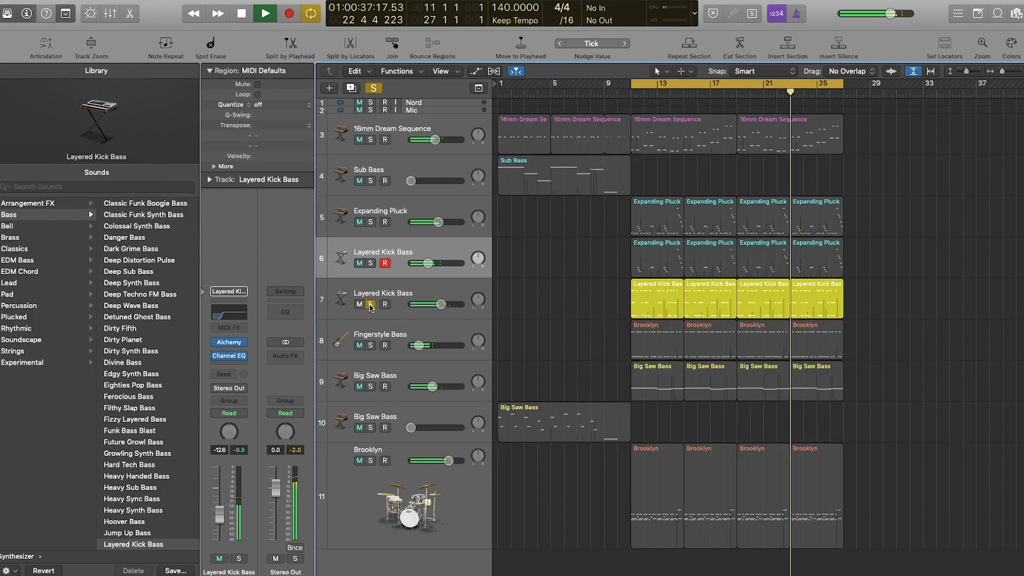
pyautogui.click(371, 305)
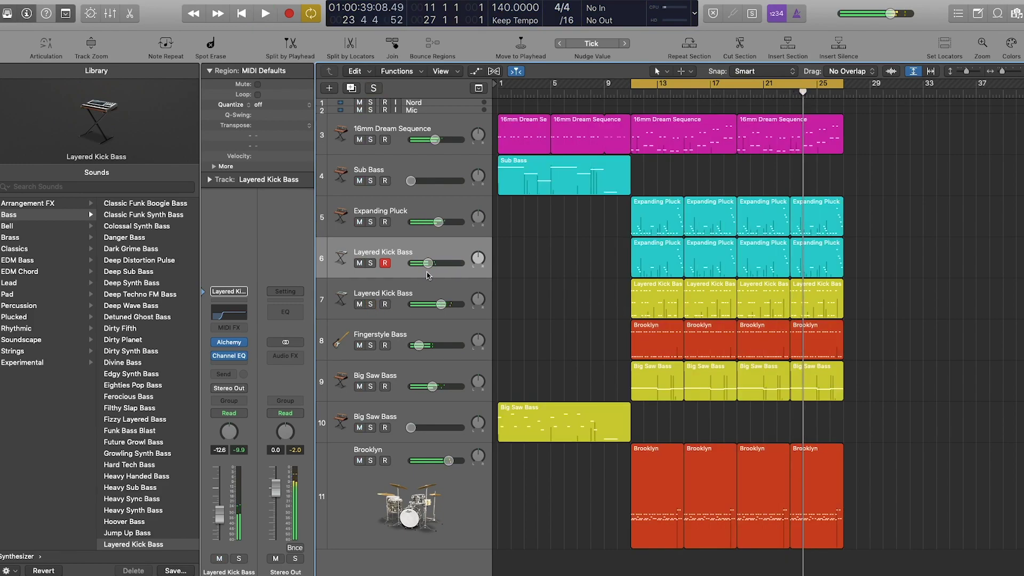
# Duplicate the lower Layered Kick Bass track and copy its four regions onto the new track
pyautogui.click(404, 290)
pyautogui.click(352, 88)
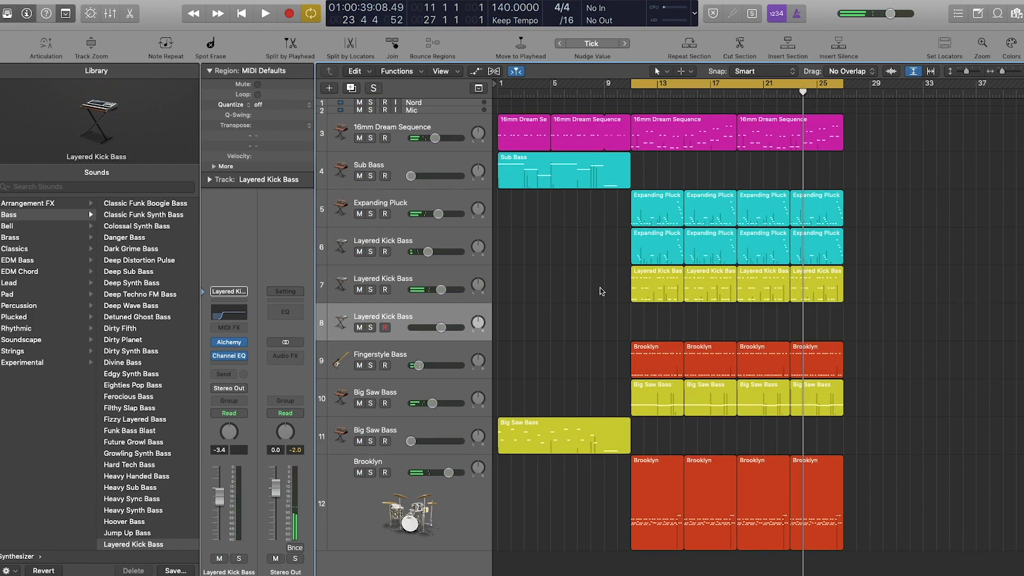
pyautogui.moveTo(612, 286); pyautogui.dragTo(853, 293)
pyautogui.moveTo(645, 293); pyautogui.dragTo(646, 328)
# Transpose all notes in the four copied Layered Kick Bass regions down one octave, play them, and close the editor
pyautogui.press('p')
pyautogui.moveTo(985, 358); pyautogui.dragTo(521, 472)
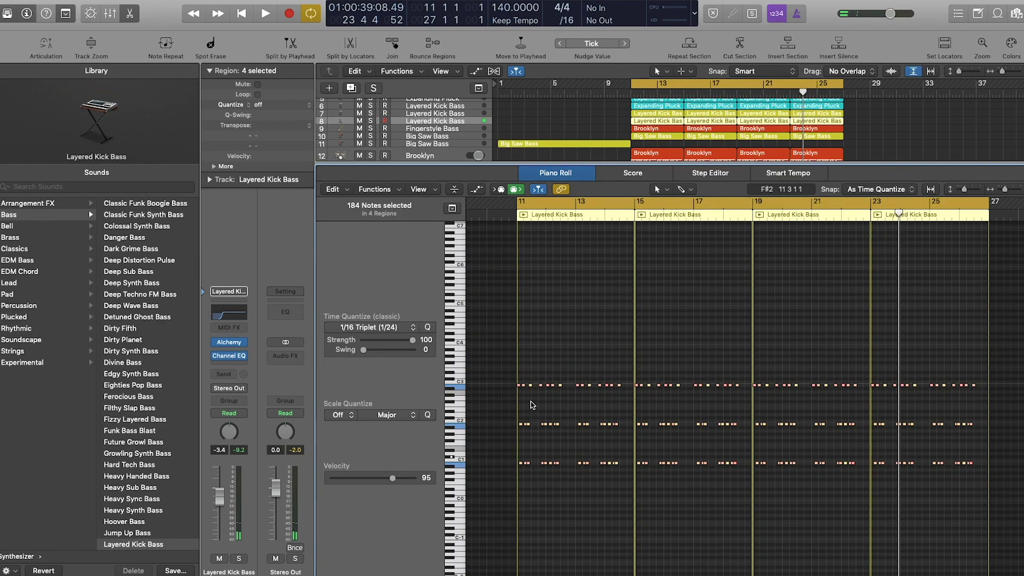
pyautogui.moveTo(520, 388); pyautogui.dragTo(522, 425)
pyautogui.press('space')
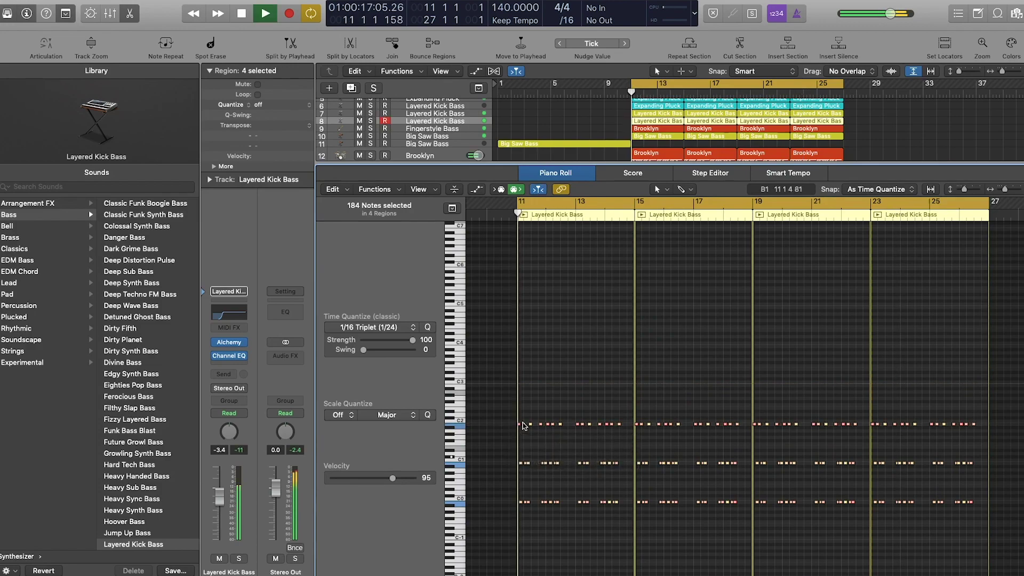
pyautogui.press('x')
pyautogui.press('x')
pyautogui.click(571, 340)
# Compare the new Layered Kick Bass track soloed and in the full mix, and bypass its Channel EQ
pyautogui.click(375, 329)
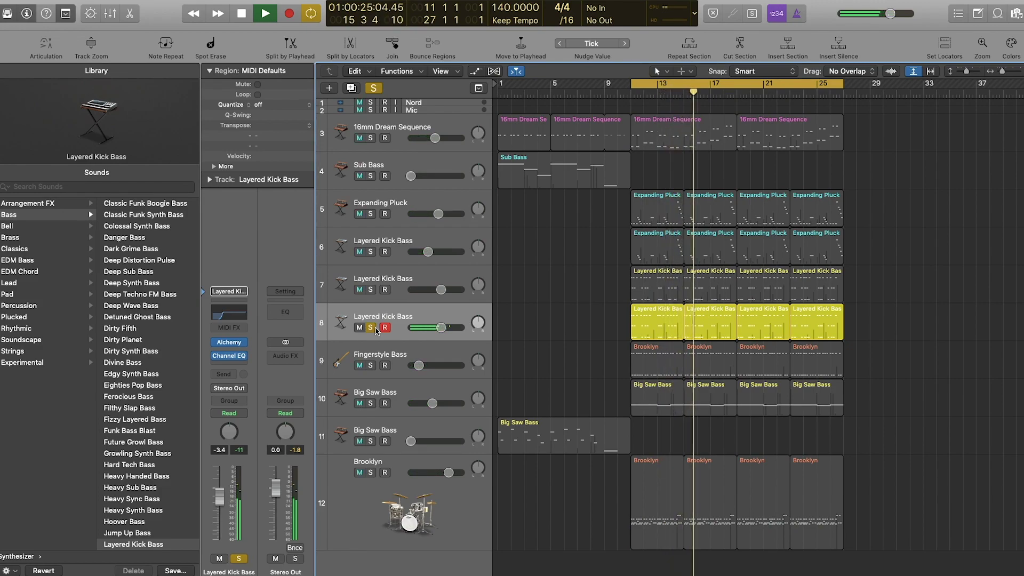
pyautogui.click(370, 327)
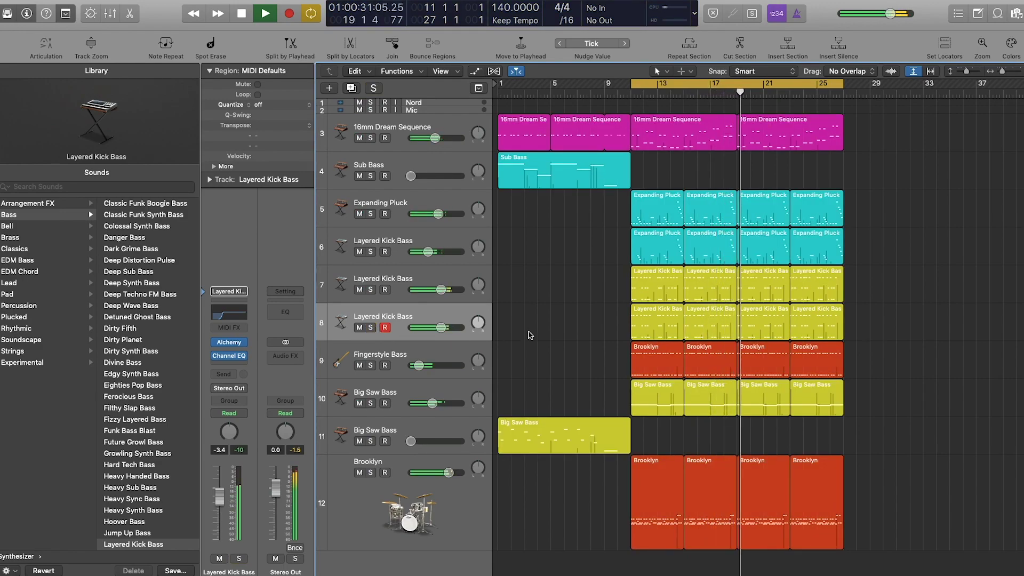
pyautogui.click(228, 312)
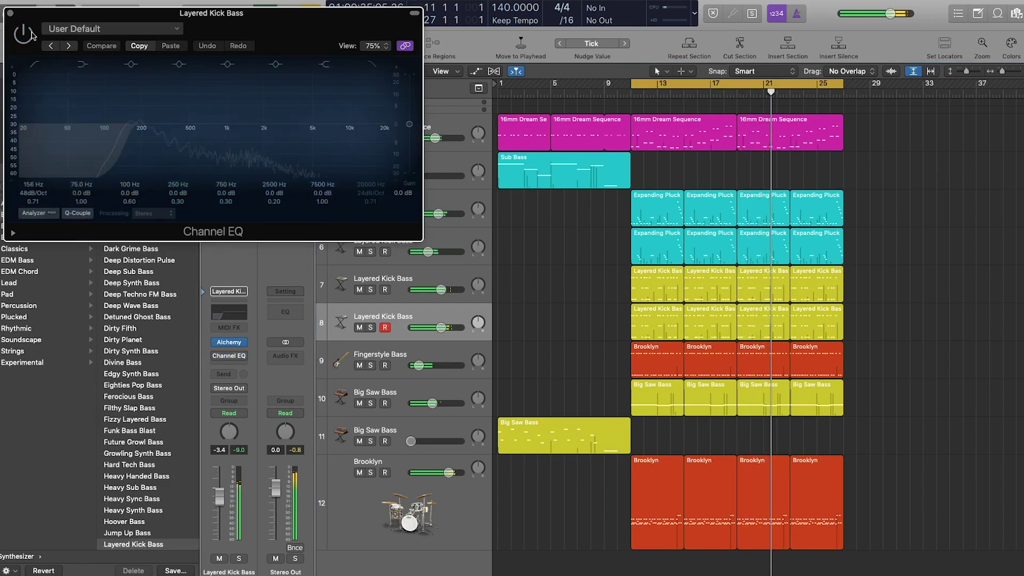
pyautogui.click(10, 13)
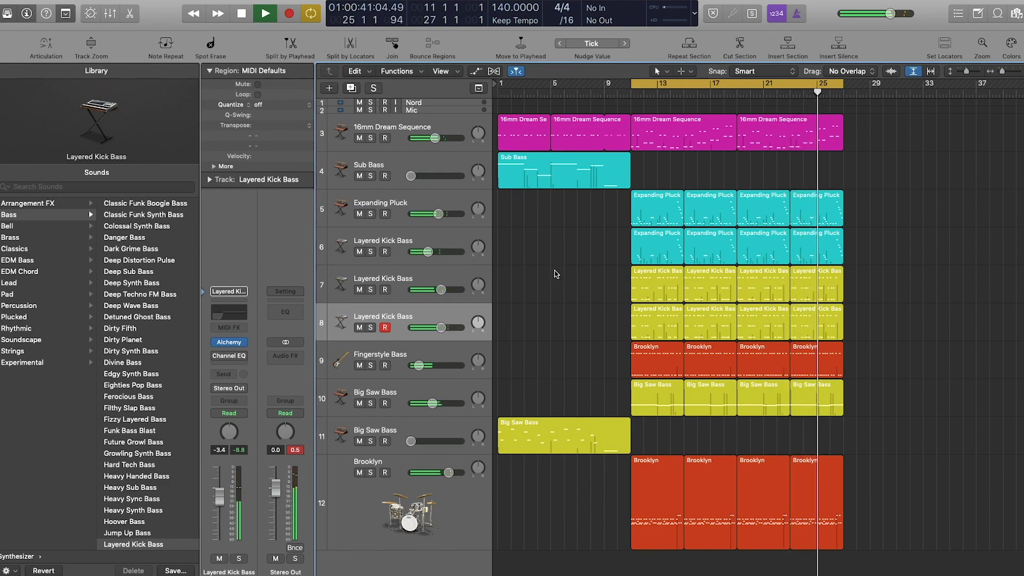
# Replace the new Layered Kick Bass track's regions with copies of the four Brooklyn regions from the Fingerstyle Bass track
pyautogui.press('space')
pyautogui.moveTo(586, 313); pyautogui.dragTo(794, 329)
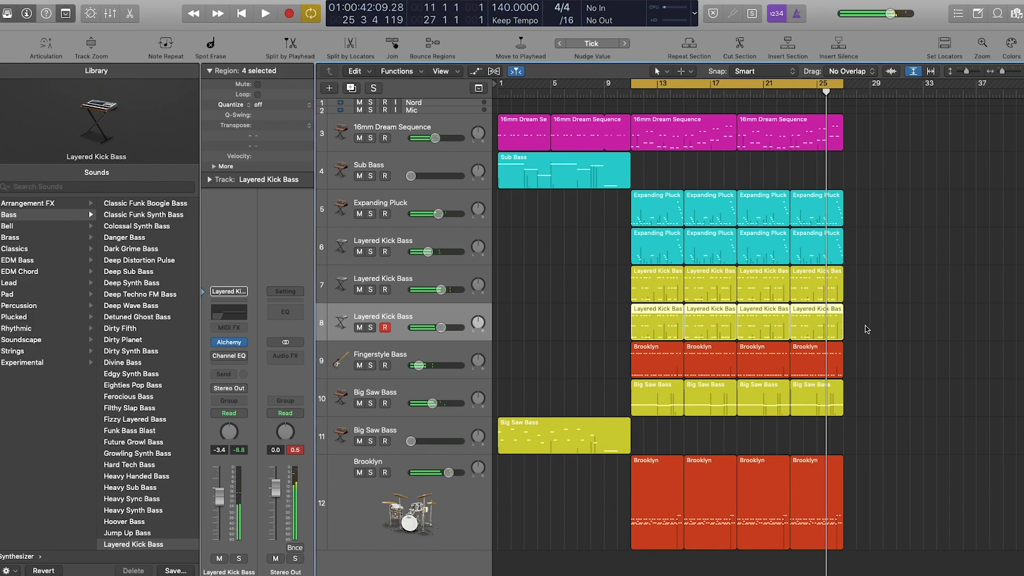
pyautogui.press('Delete')
pyautogui.moveTo(865, 357)
pyautogui.mouseDown()
pyautogui.moveTo(659, 365)
pyautogui.moveTo(651, 327)
pyautogui.mouseUp()
pyautogui.press('space')
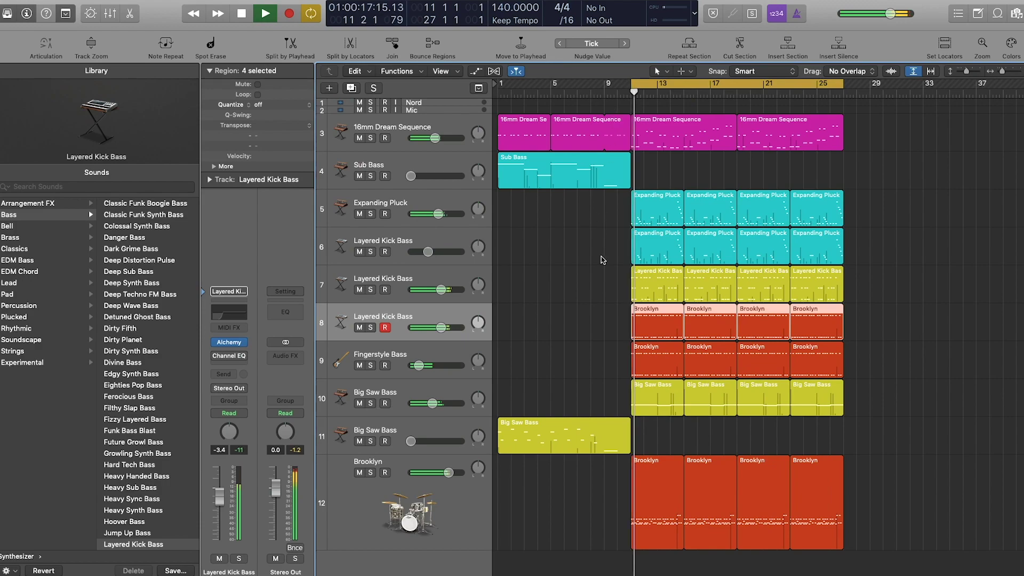
# Lower the new Layered Kick Bass track's volume to -11.0 dB and solo it
pyautogui.click(589, 304)
pyautogui.moveTo(451, 330); pyautogui.dragTo(439, 330)
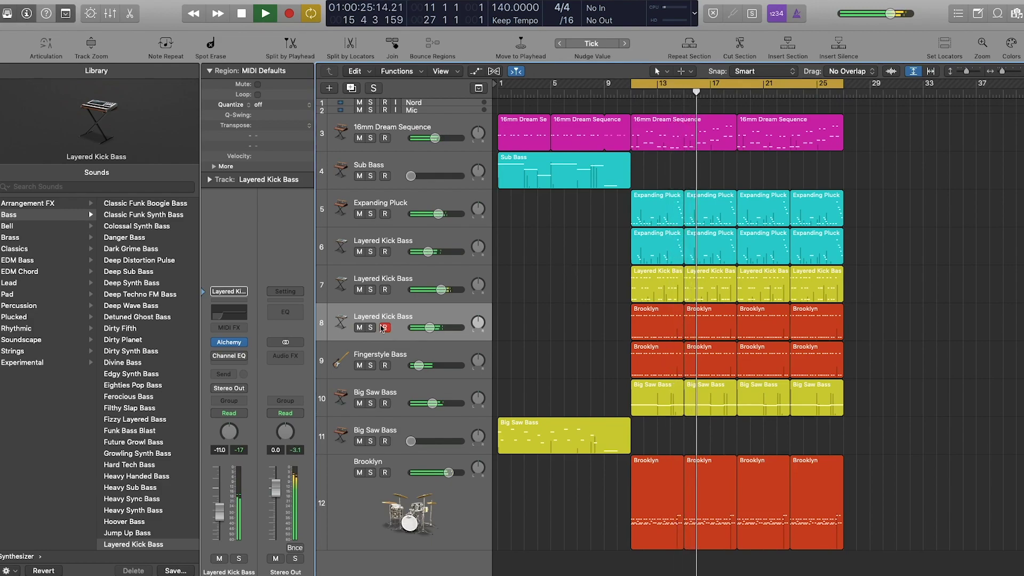
pyautogui.click(370, 327)
# Transpose all notes in the soloed track's four Brooklyn regions down one octave, play them, and close the editor
pyautogui.press('space')
pyautogui.moveTo(611, 316); pyautogui.dragTo(870, 324)
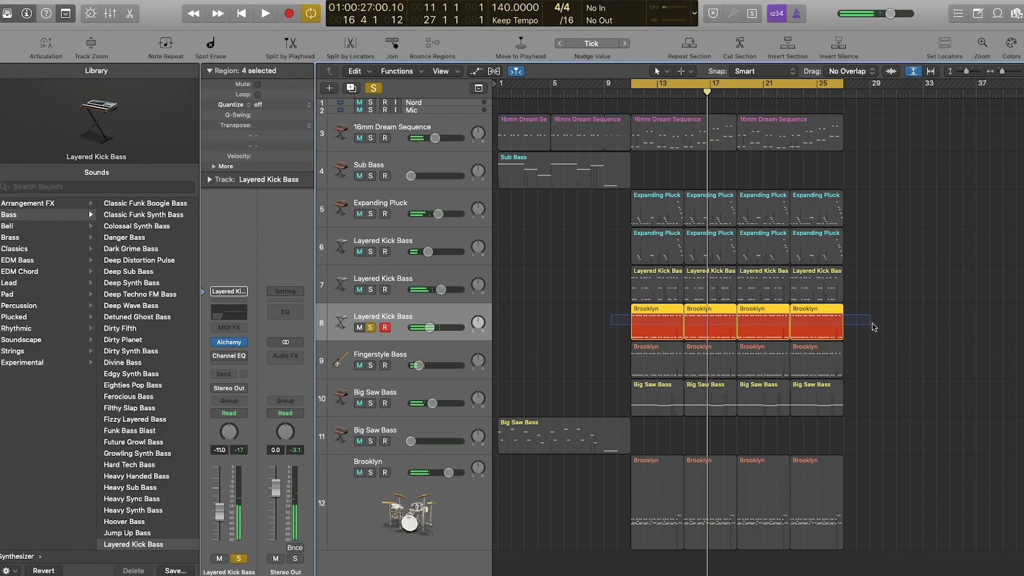
pyautogui.doubleClick(811, 339)
pyautogui.moveTo(520, 390); pyautogui.dragTo(519, 425)
pyautogui.press('space')
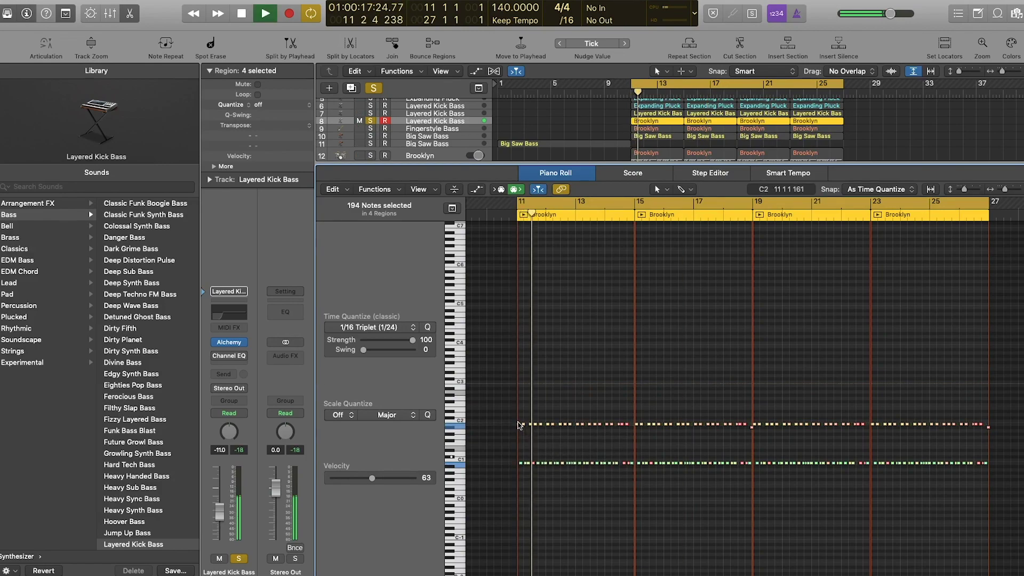
pyautogui.press('x')
pyautogui.press('x')
pyautogui.click(535, 330)
# Turn off solo, raise the lowest Layered Kick Bass track to -3.3 dB, and slightly raise the volume of the one above it
pyautogui.click(370, 327)
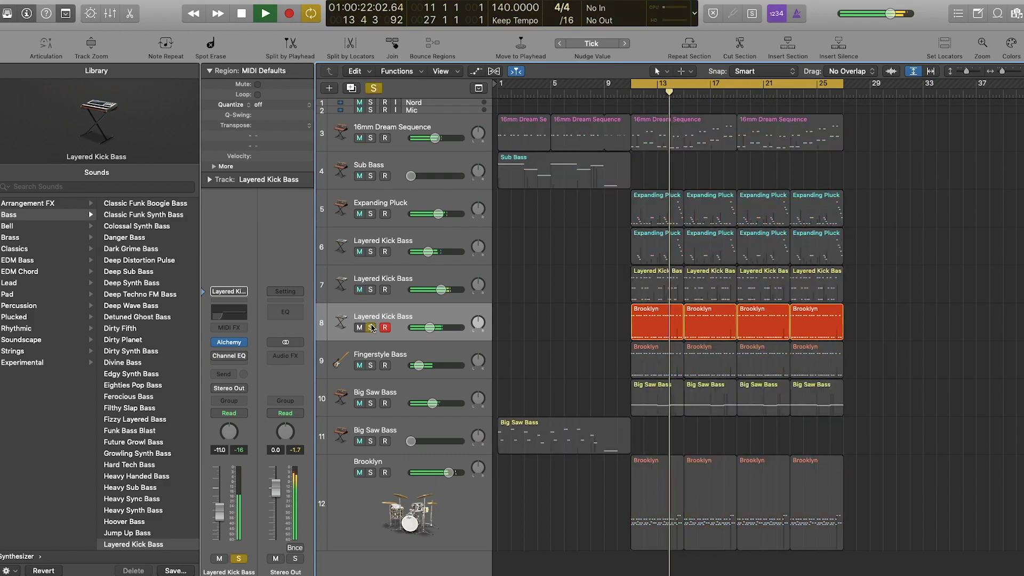
pyautogui.click(370, 327)
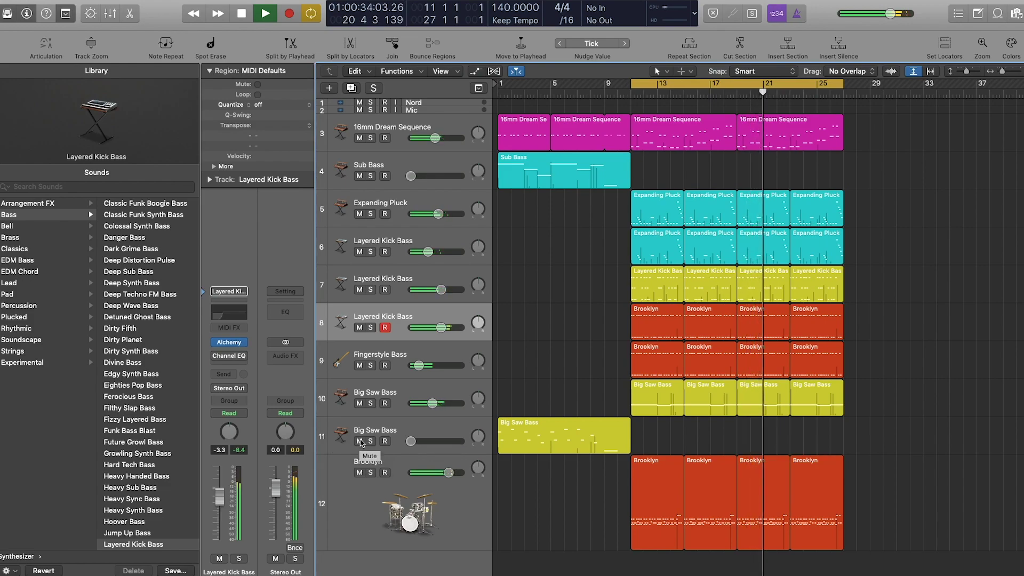
pyautogui.moveTo(440, 292); pyautogui.dragTo(447, 294)
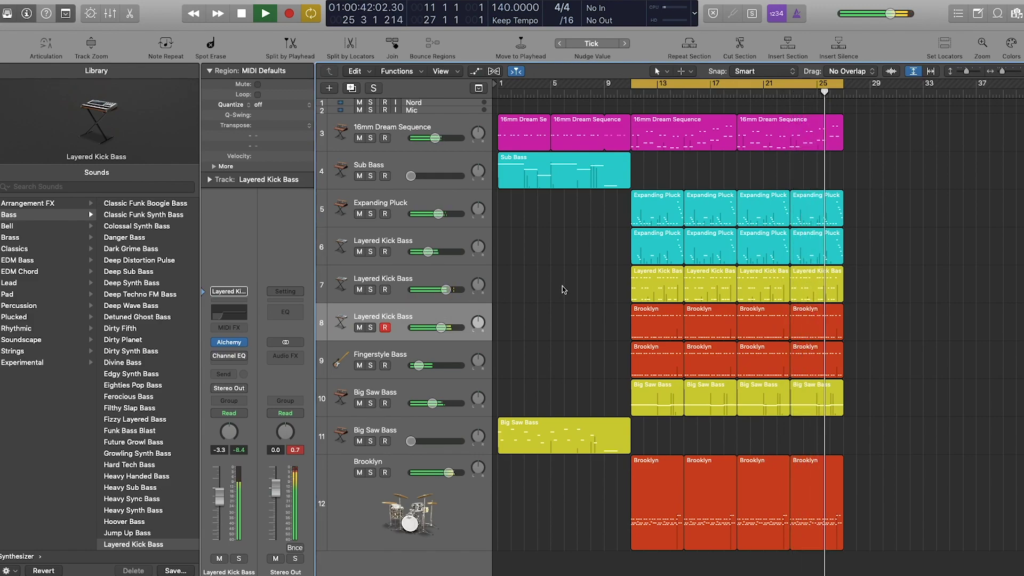
# Stop playback, return to the start of the project, and listen to the intro
pyautogui.hscroll(1, 564, 290)
pyautogui.hscroll(-1, 564, 289)
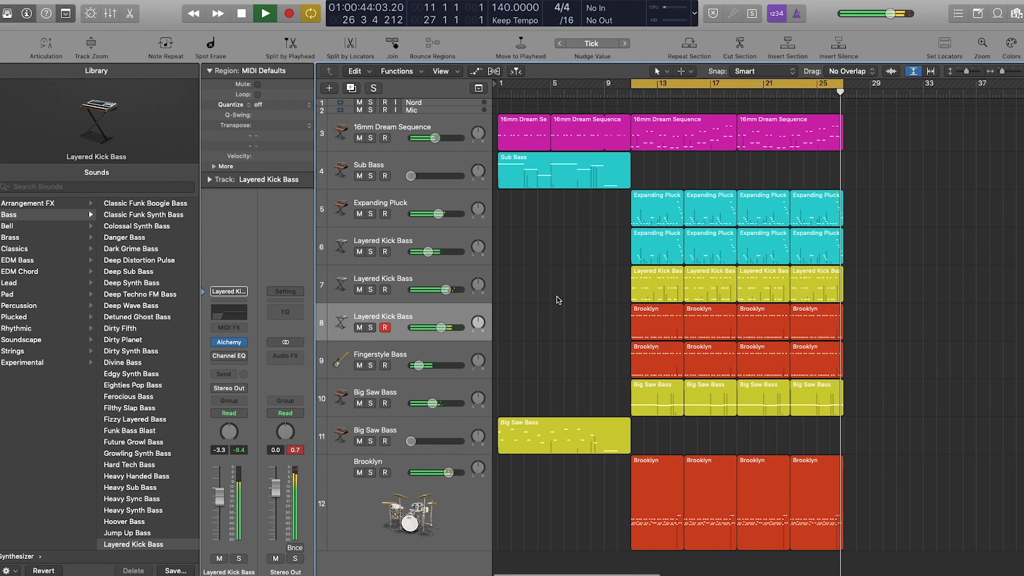
pyautogui.press('space')
pyautogui.press('Return')
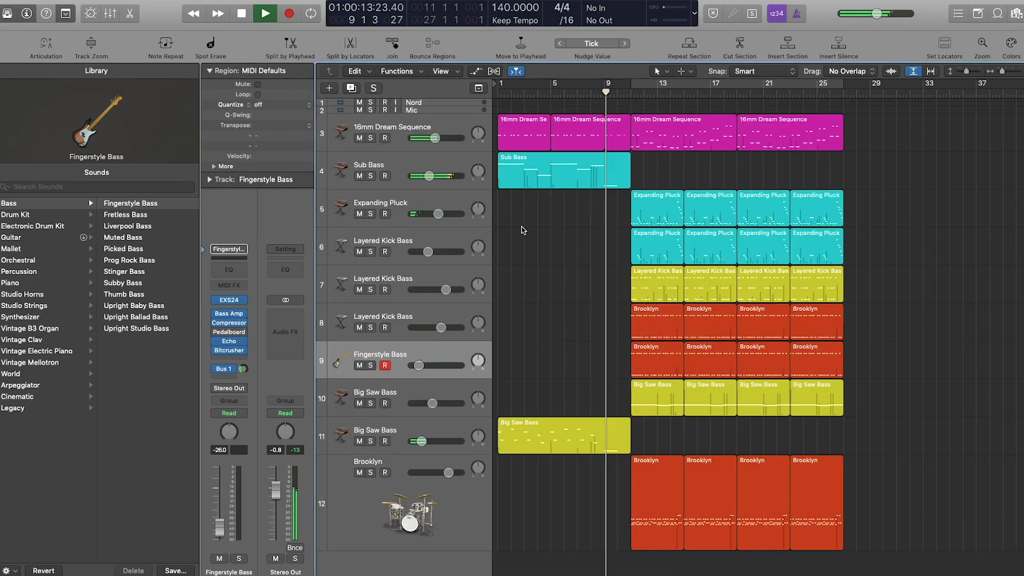
pyautogui.click(371, 328)
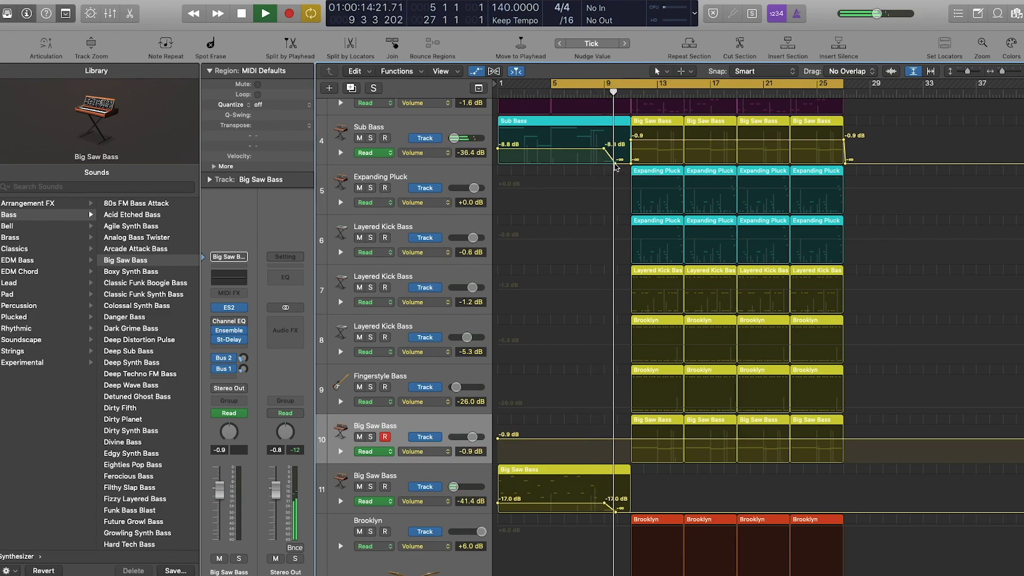
# Extend the volume automation fade-outs of the Sub Bass and intro Big Saw Bass to about bar 10 beat 3, and hide the automation
pyautogui.moveTo(615, 164); pyautogui.dragTo(623, 164)
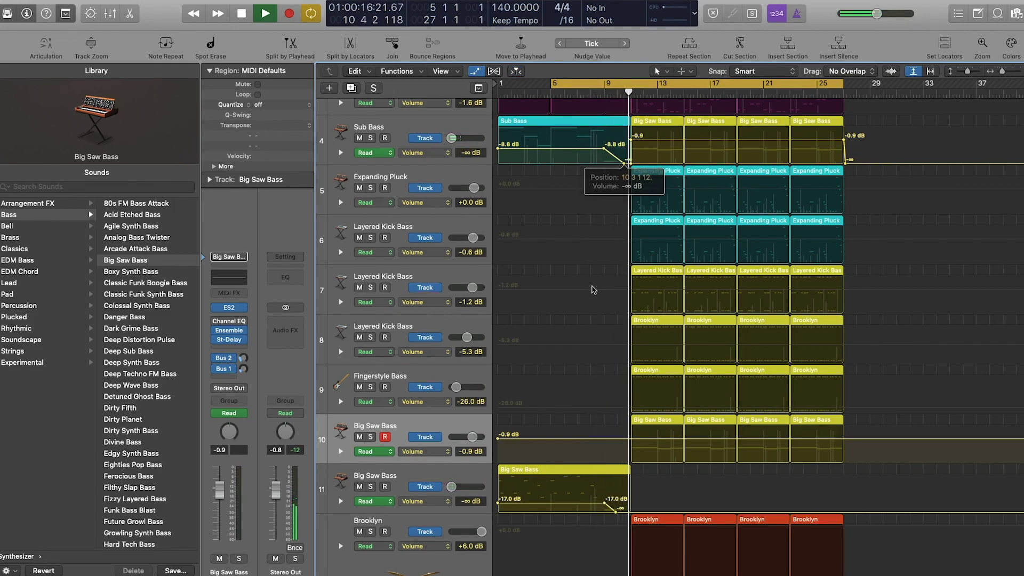
pyautogui.moveTo(615, 512); pyautogui.dragTo(623, 512)
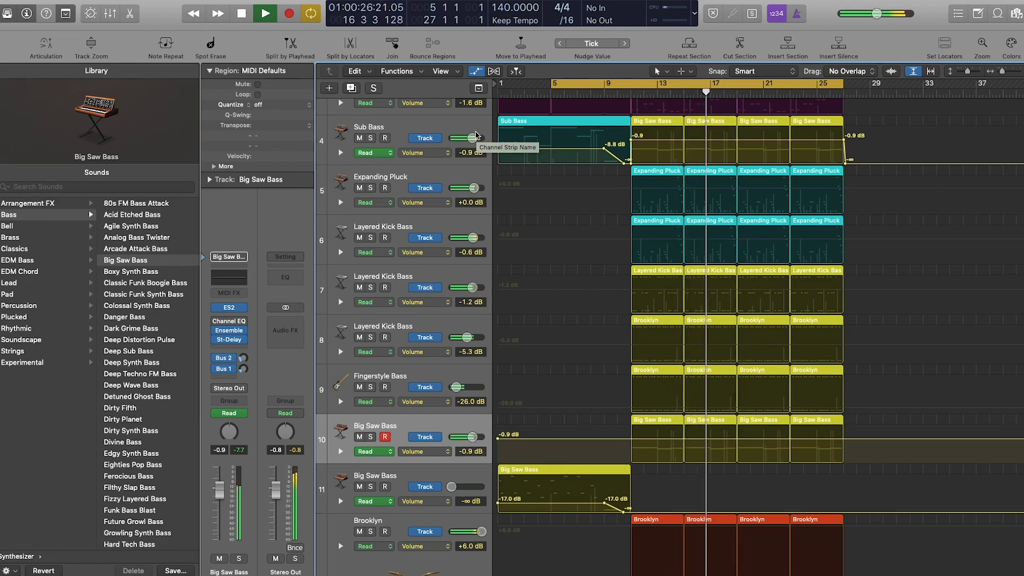
pyautogui.click(476, 71)
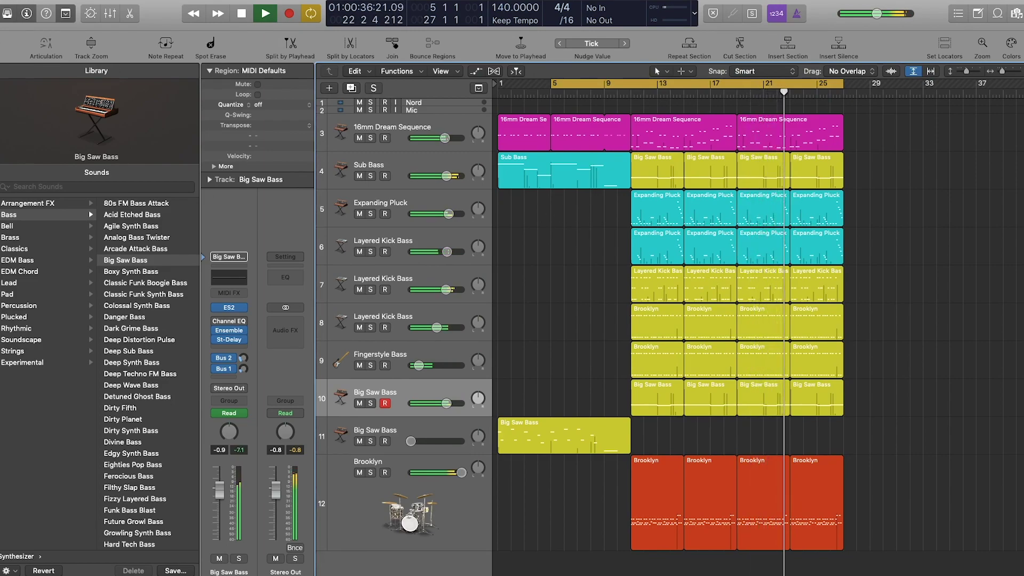
# Close the Library and enlarge the arrangement horizontally from bar 1
pyautogui.click(8, 14)
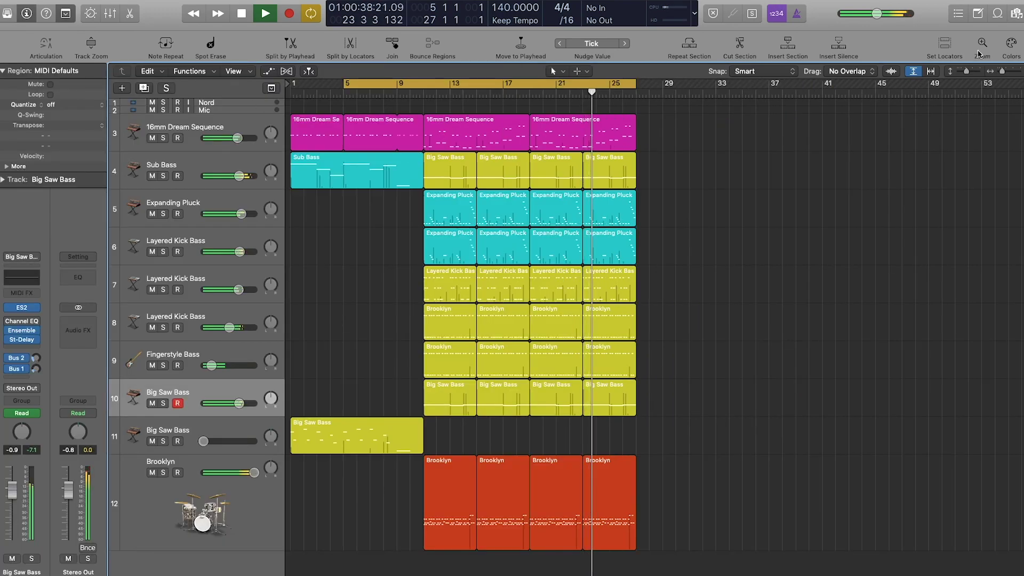
pyautogui.click(931, 71)
pyautogui.moveTo(1008, 71); pyautogui.dragTo(1001, 83)
pyautogui.hscroll(-10, 958, 107)
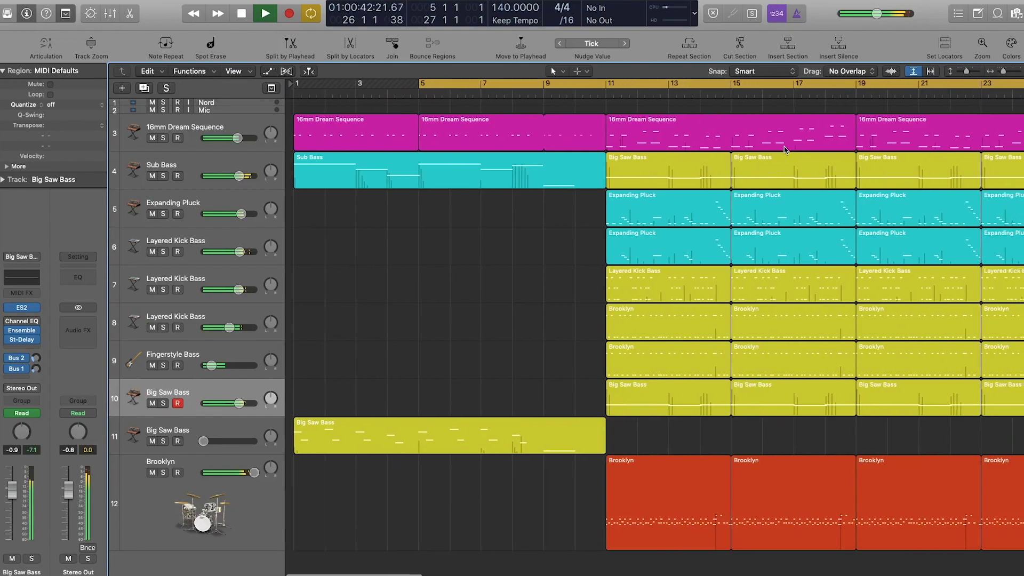
# Show the Mixer below the arrangement, zoom the arrangement out to show all regions, and clear the channels' peak level readings
pyautogui.press('x')
pyautogui.moveTo(1002, 71); pyautogui.dragTo(999, 73)
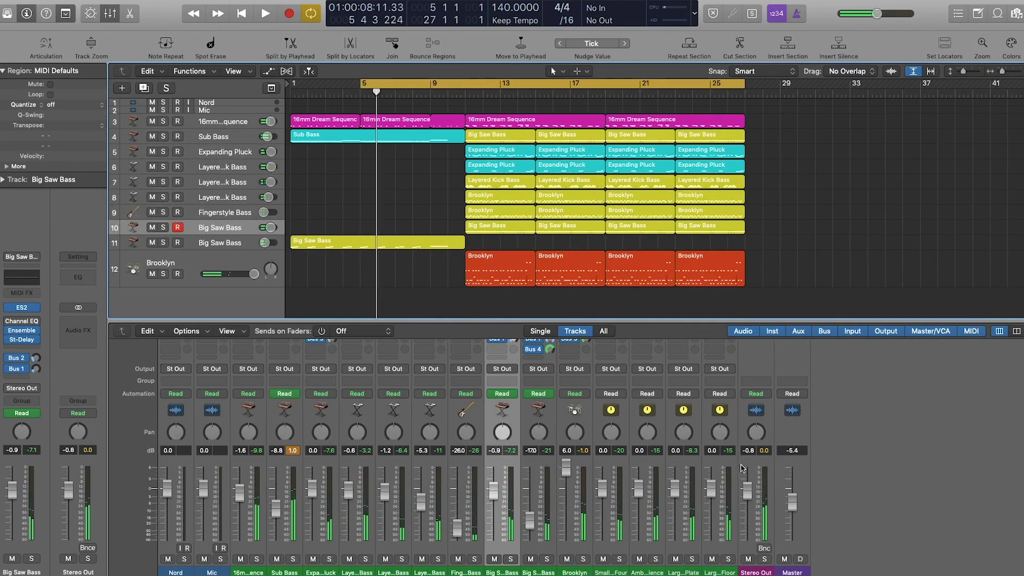
pyautogui.scroll(5, 749, 469)
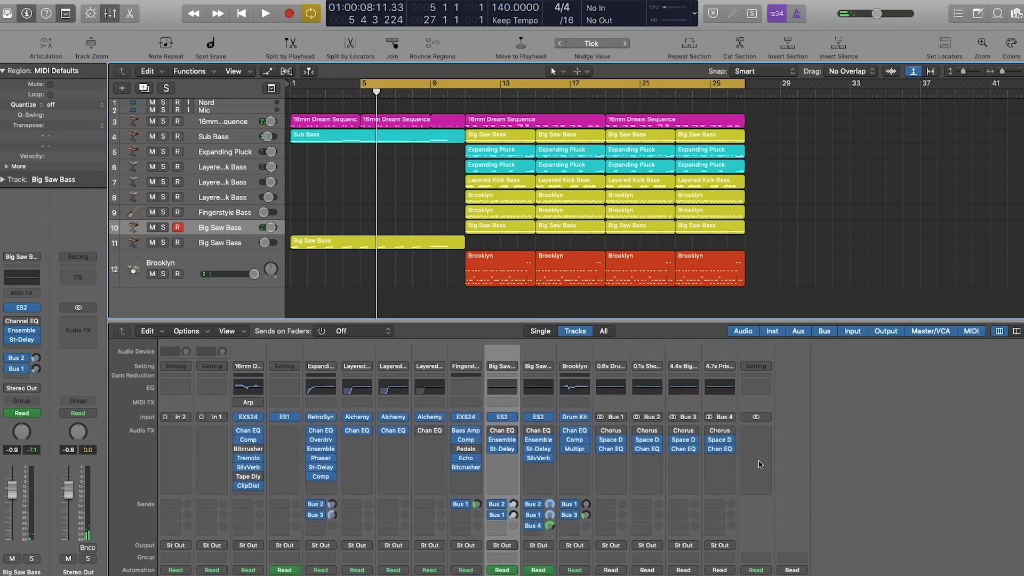
pyautogui.scroll(-6, 757, 464)
pyautogui.scroll(1, 759, 464)
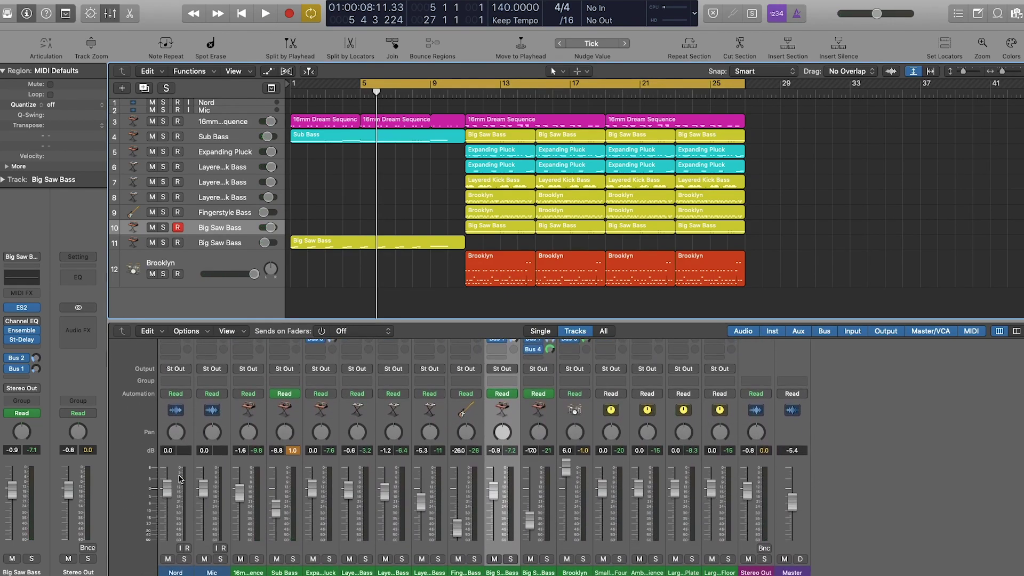
pyautogui.click(288, 451)
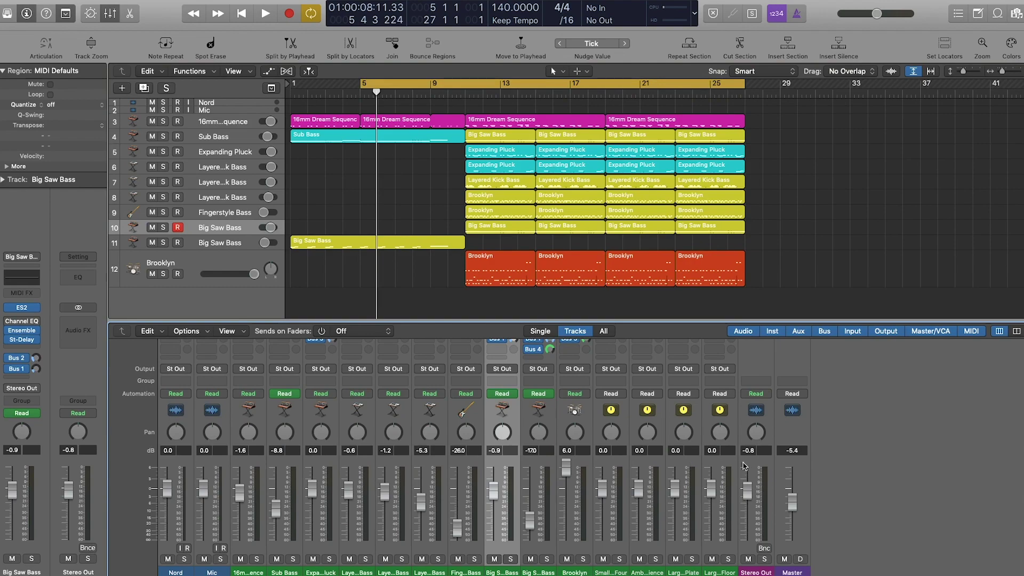
pyautogui.click(828, 469)
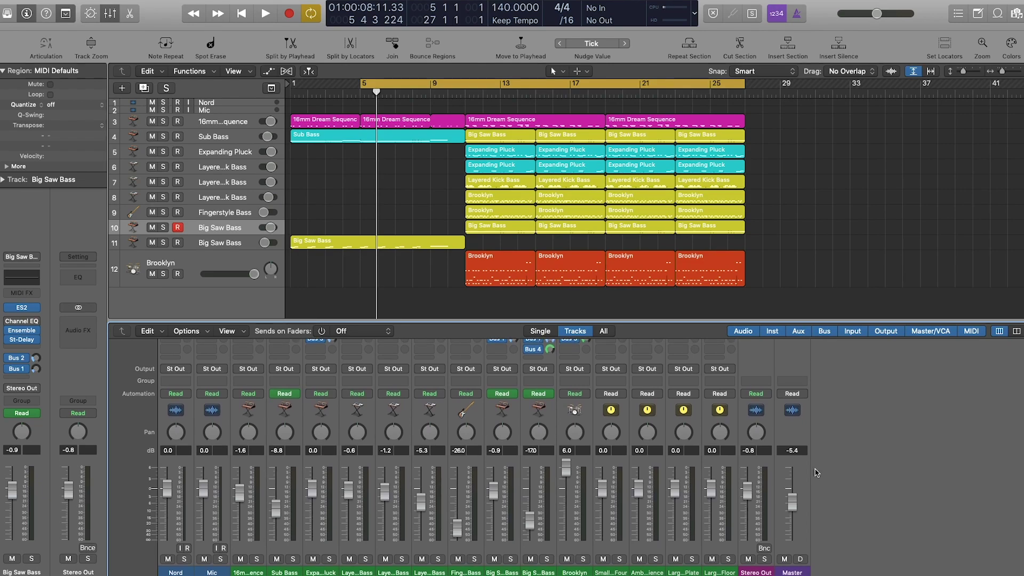
# Review the instruments, effects, bus sends and fader levels of all channel strips in the Mixer
pyautogui.scroll(8, 213, 405)
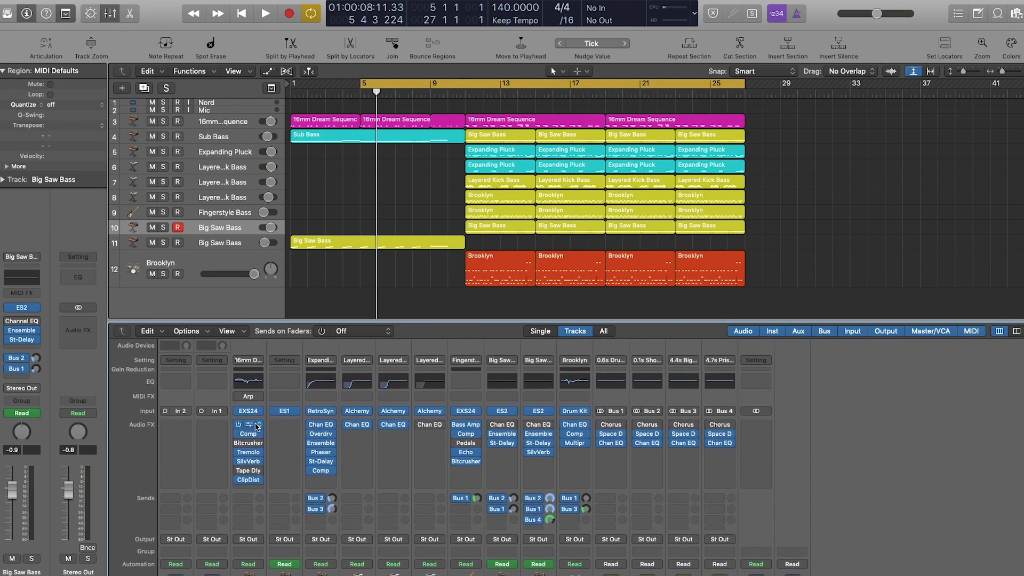
pyautogui.scroll(-8, 735, 447)
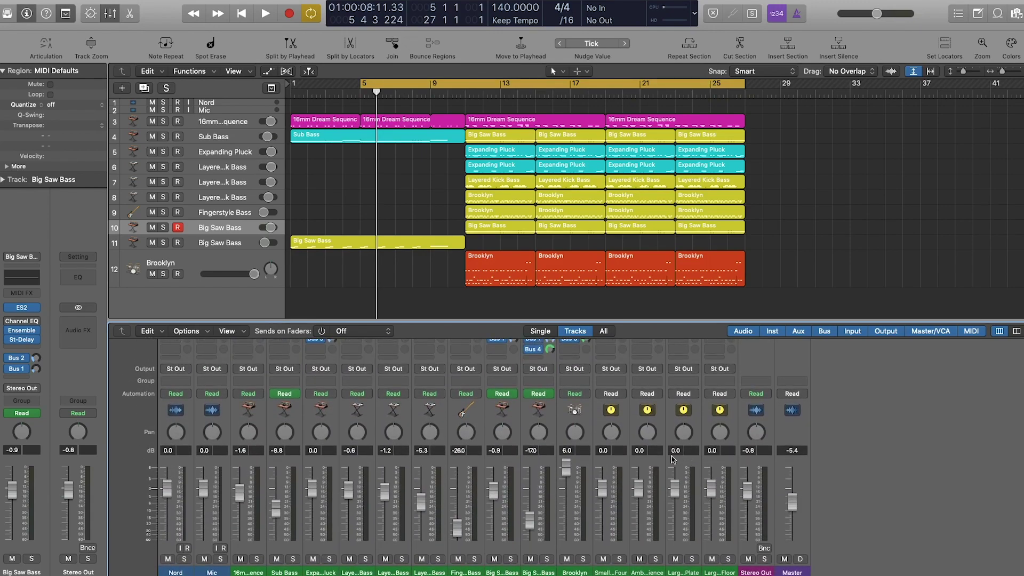
pyautogui.scroll(8, 720, 458)
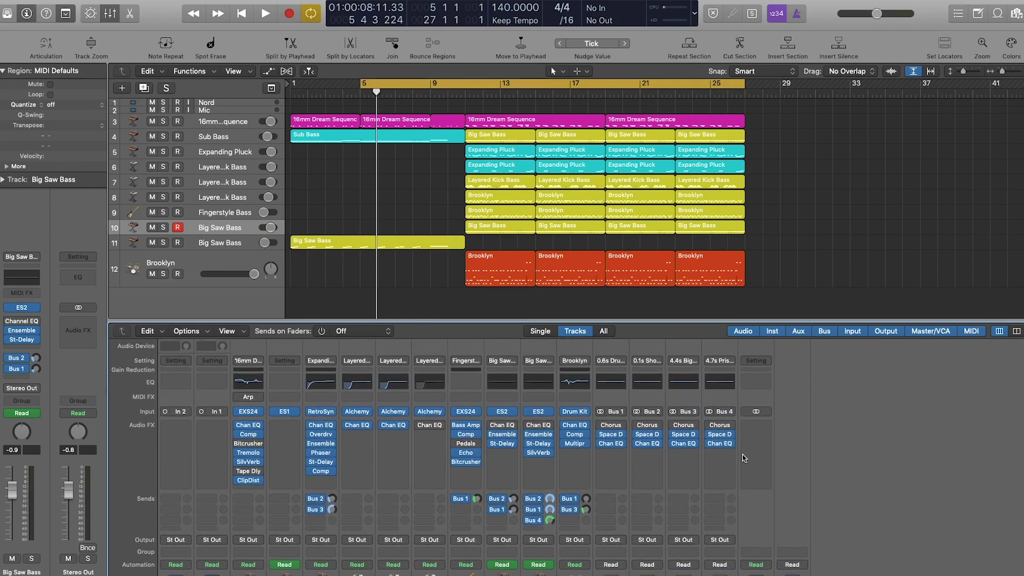
pyautogui.scroll(-8, 738, 457)
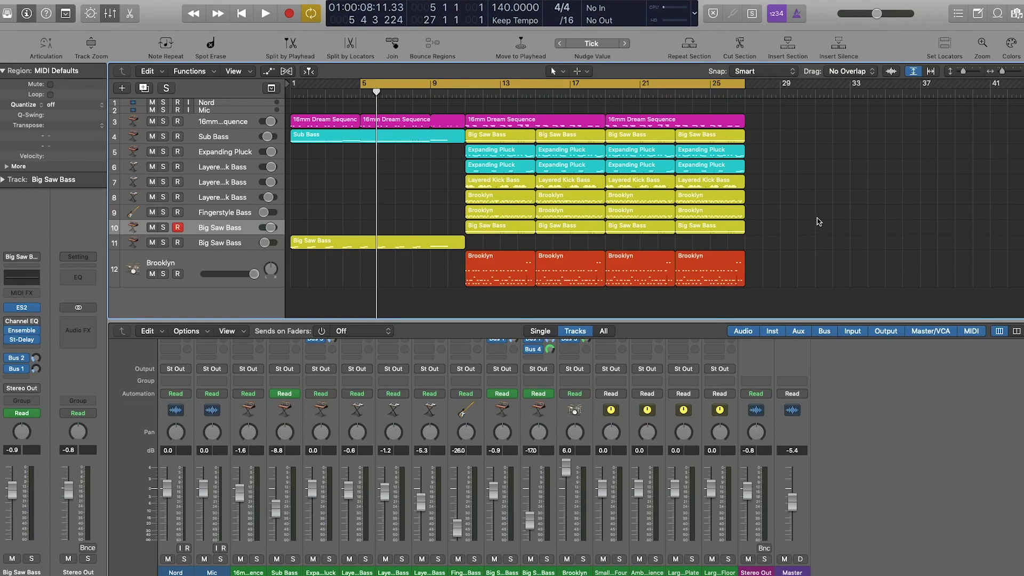
# Enlarge the arrangement horizontally from bar 1 and switch the Mixer to wide channel strips
pyautogui.moveTo(1004, 73); pyautogui.dragTo(1006, 73)
pyautogui.hscroll(-3, 963, 104)
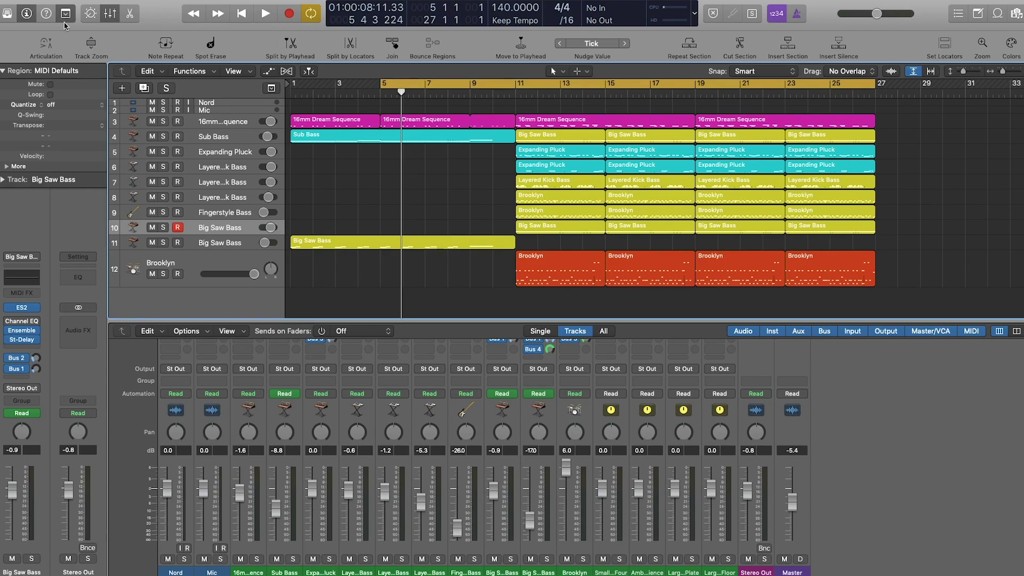
pyautogui.click(1015, 331)
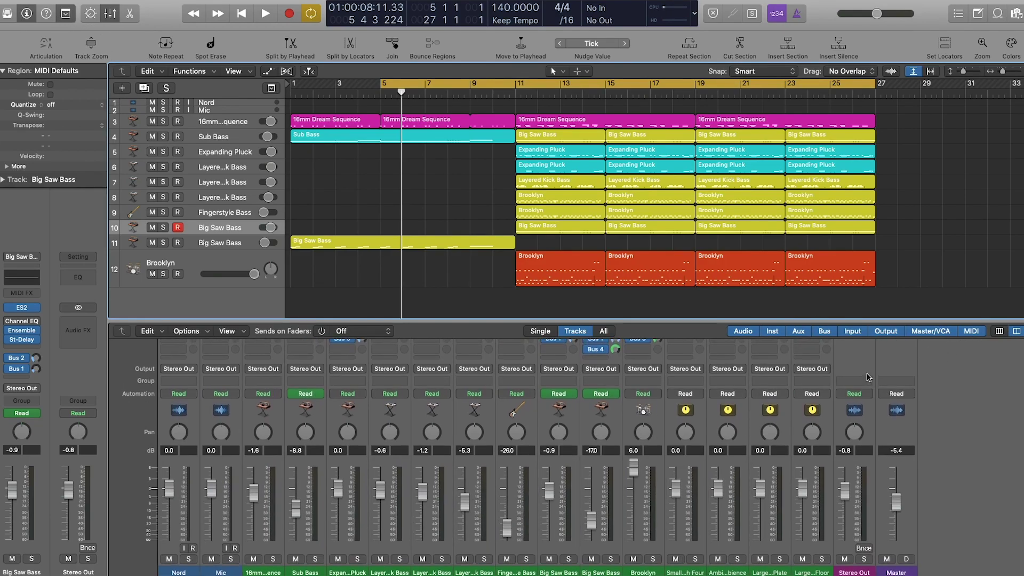